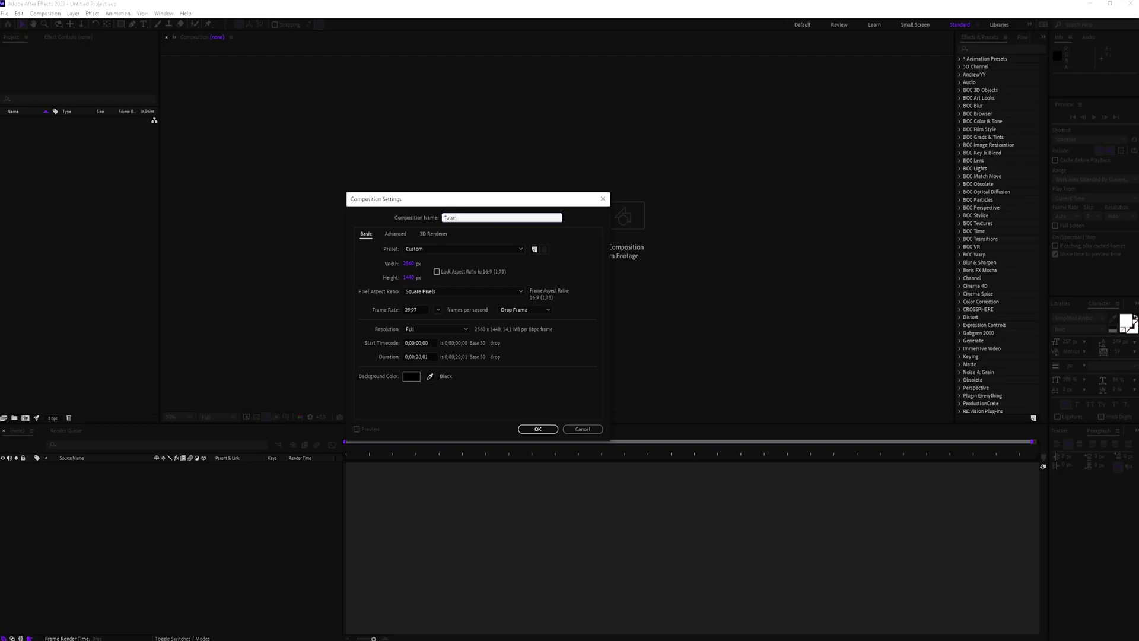
Create a 2560 × 1440 px composition named Tutorial at 29.97 fps with the Classic 3D renderer
click(442, 271)
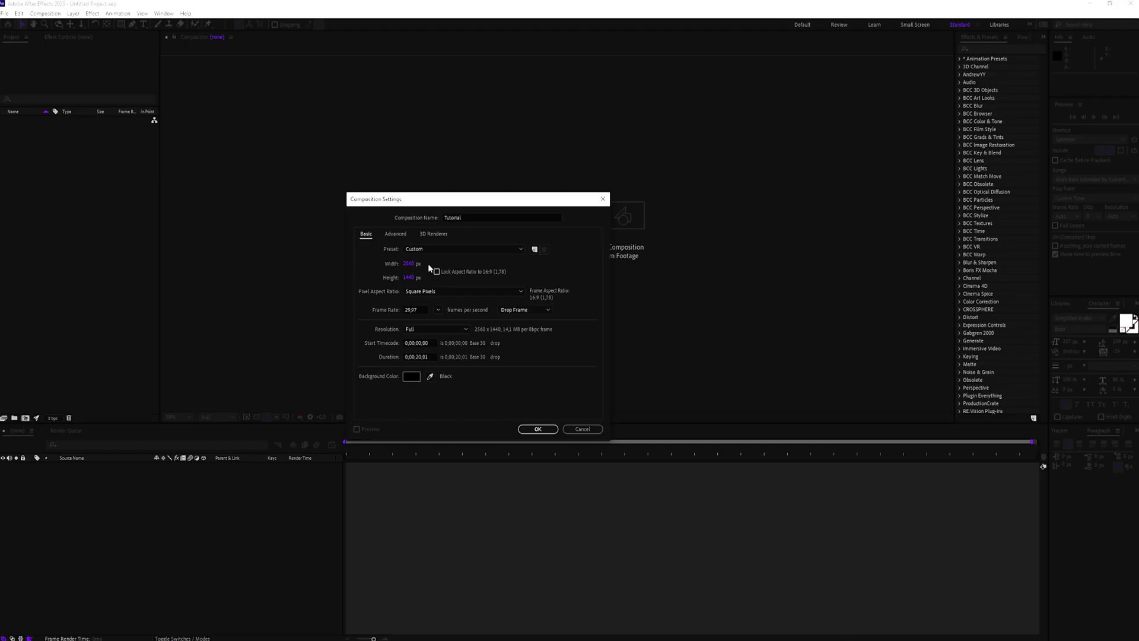
click(437, 309)
click(457, 394)
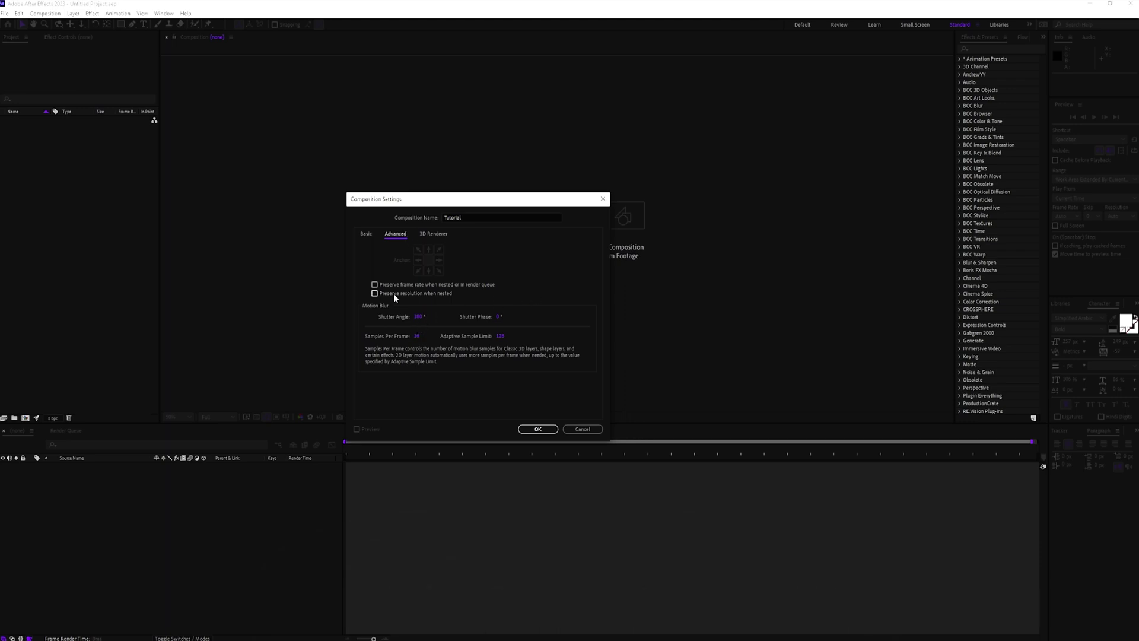
click(433, 234)
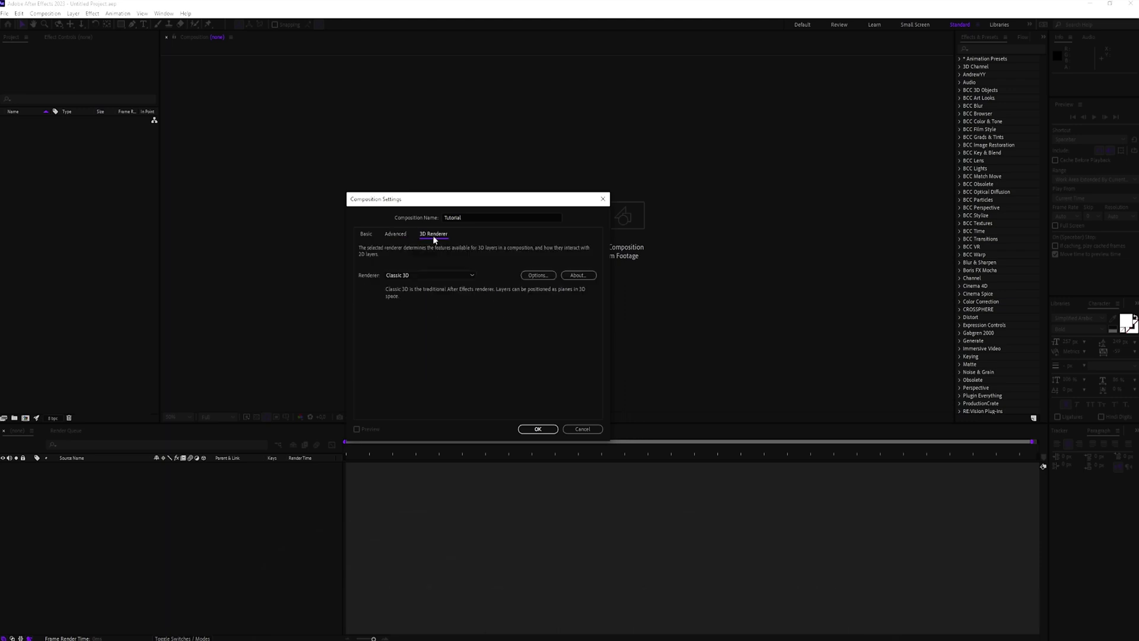
click(536, 430)
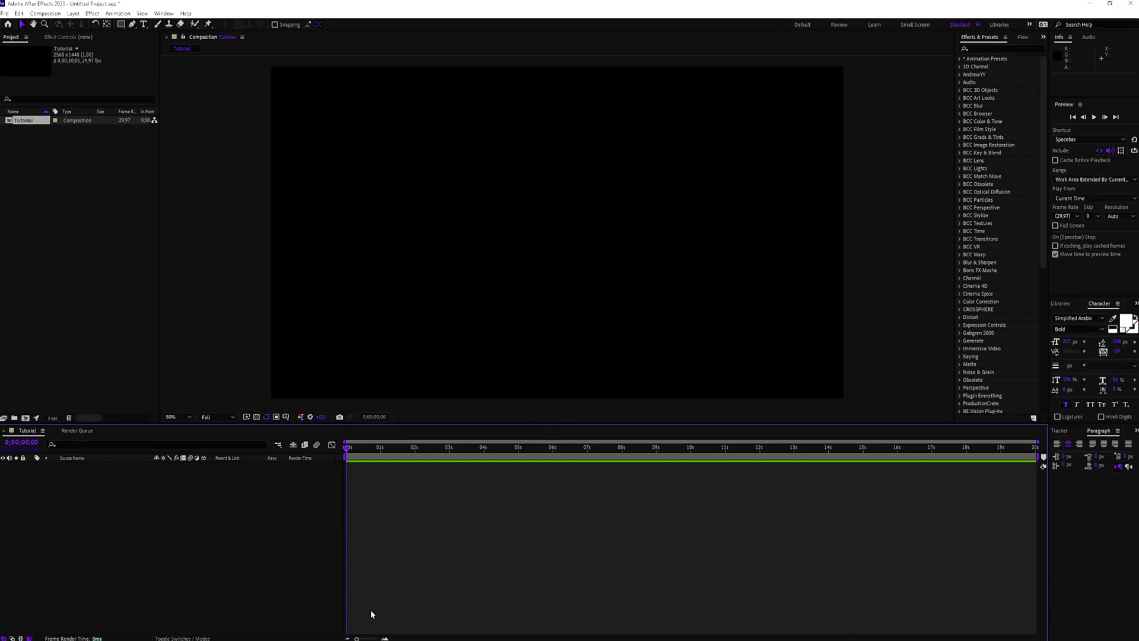
Set the composition's preview resolution to Quarter
click(219, 417)
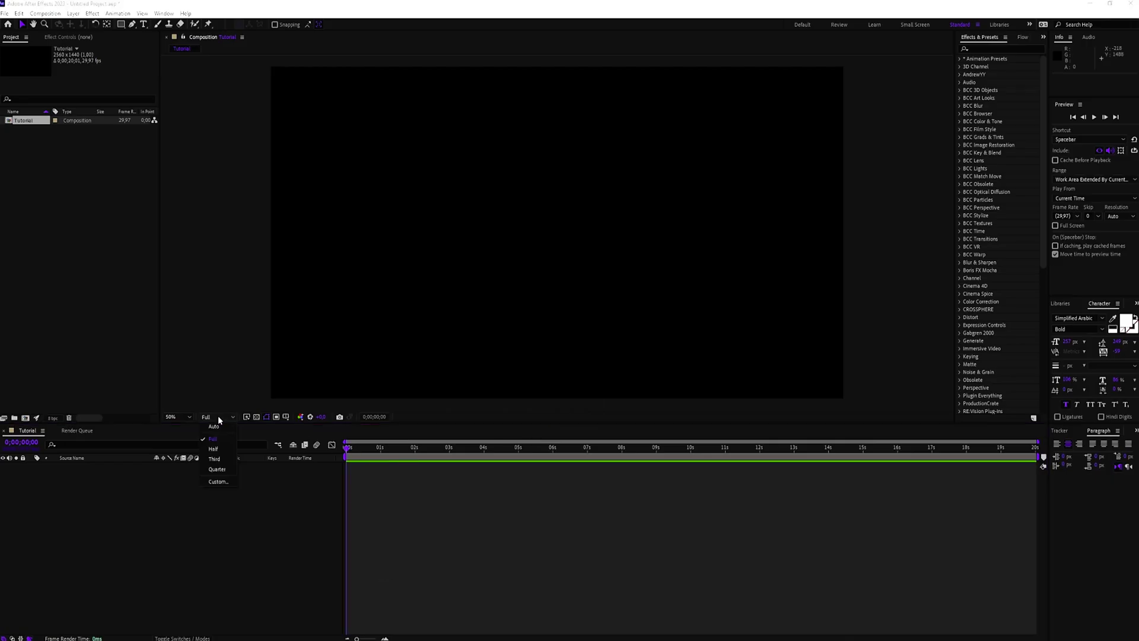
click(217, 469)
click(315, 451)
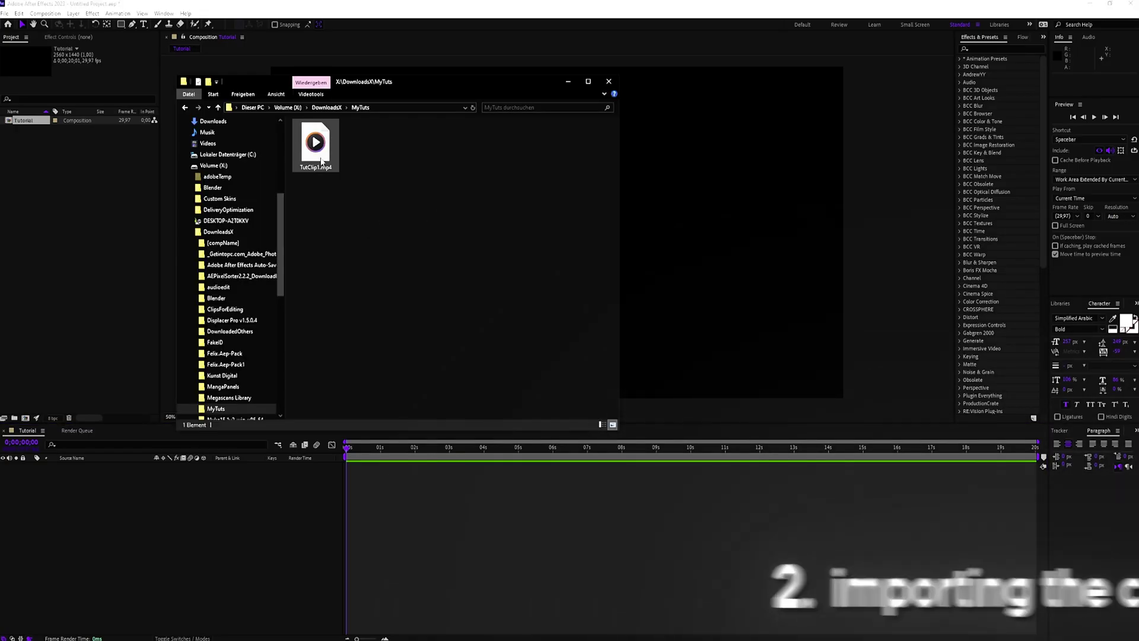
Add TutClip1.mp4 from the MyTuts folder to the Tutorial timeline and split its layer at 0;00;04;12
drag(315, 146, 498, 457)
click(397, 482)
key(ctrl+shift+d)
key(equal)
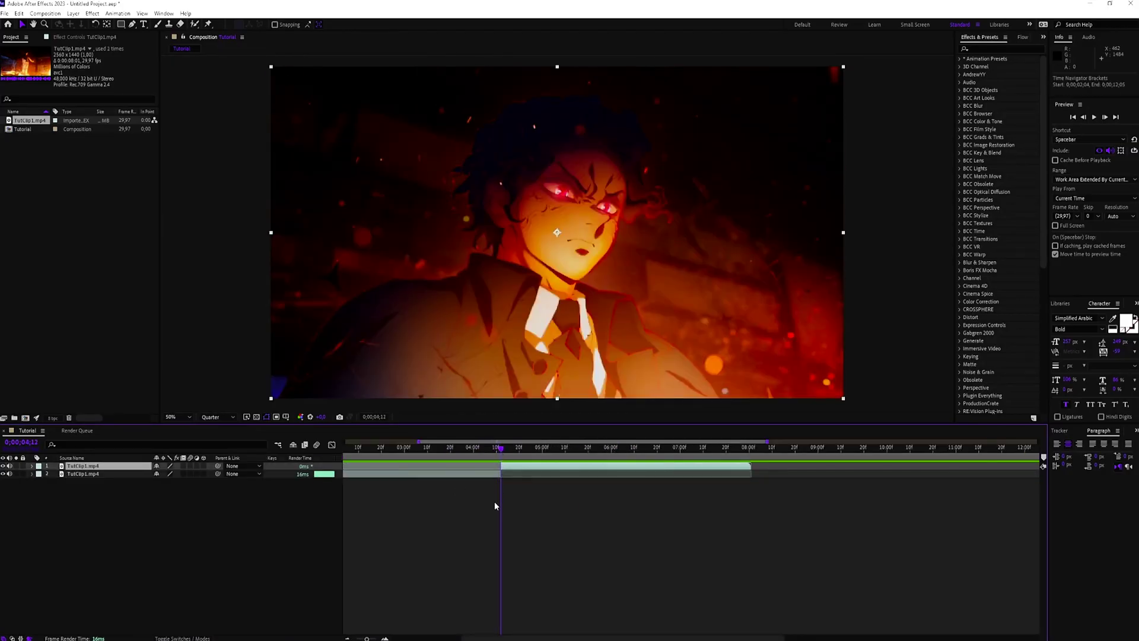
Pre-compose each half of the split clip separately, moving all attributes into the new compositions
right_click(676, 466)
click(700, 452)
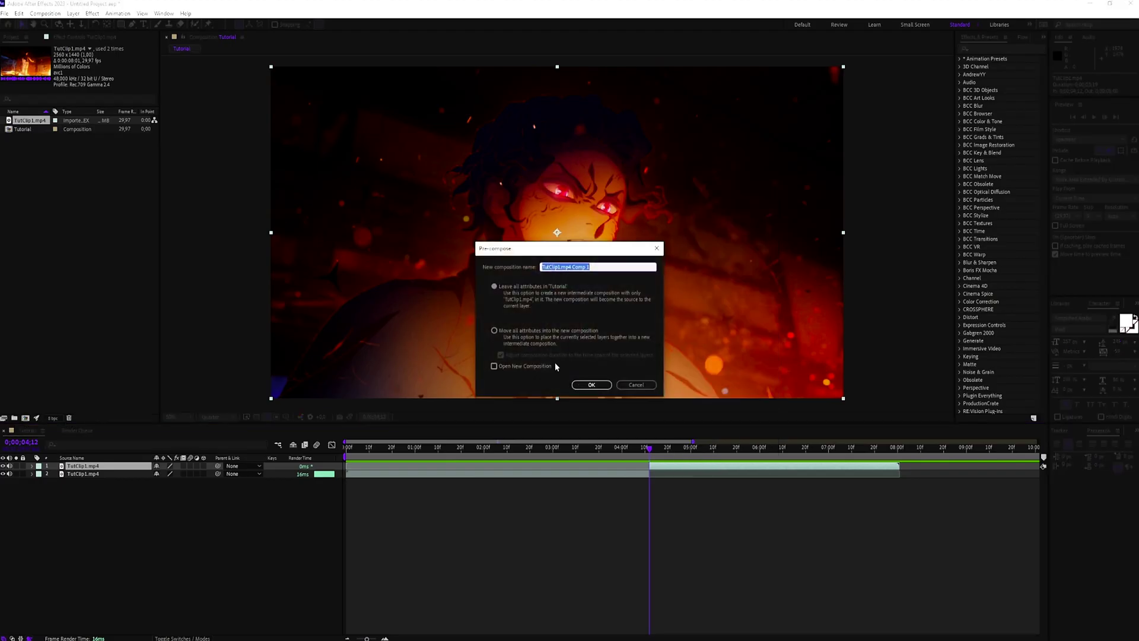
click(494, 330)
click(591, 385)
right_click(580, 473)
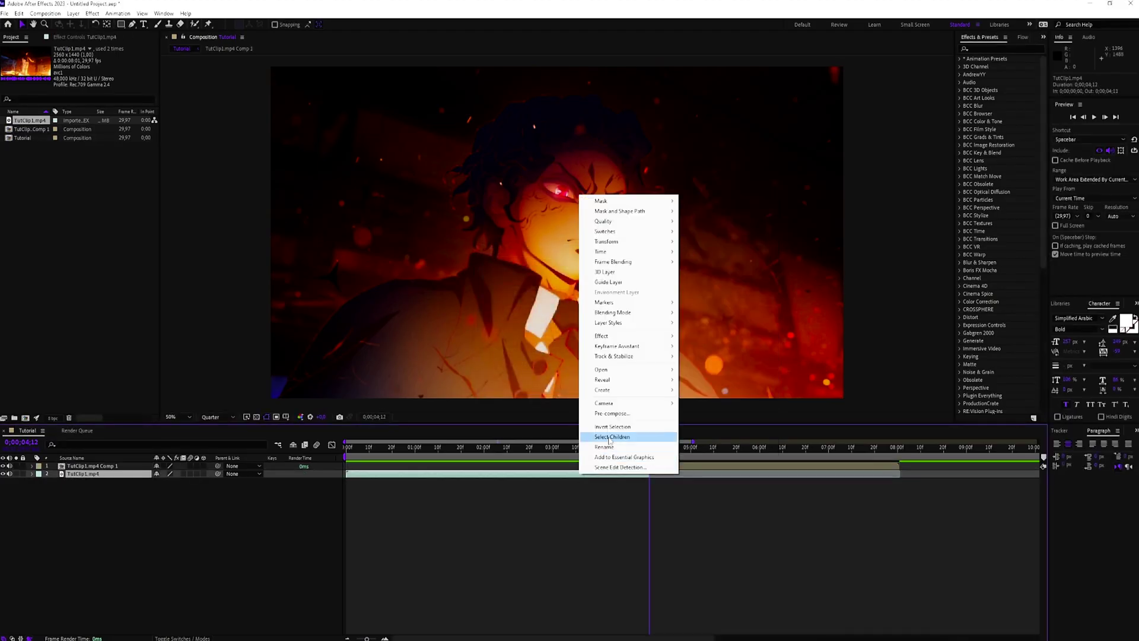
click(612, 413)
click(590, 385)
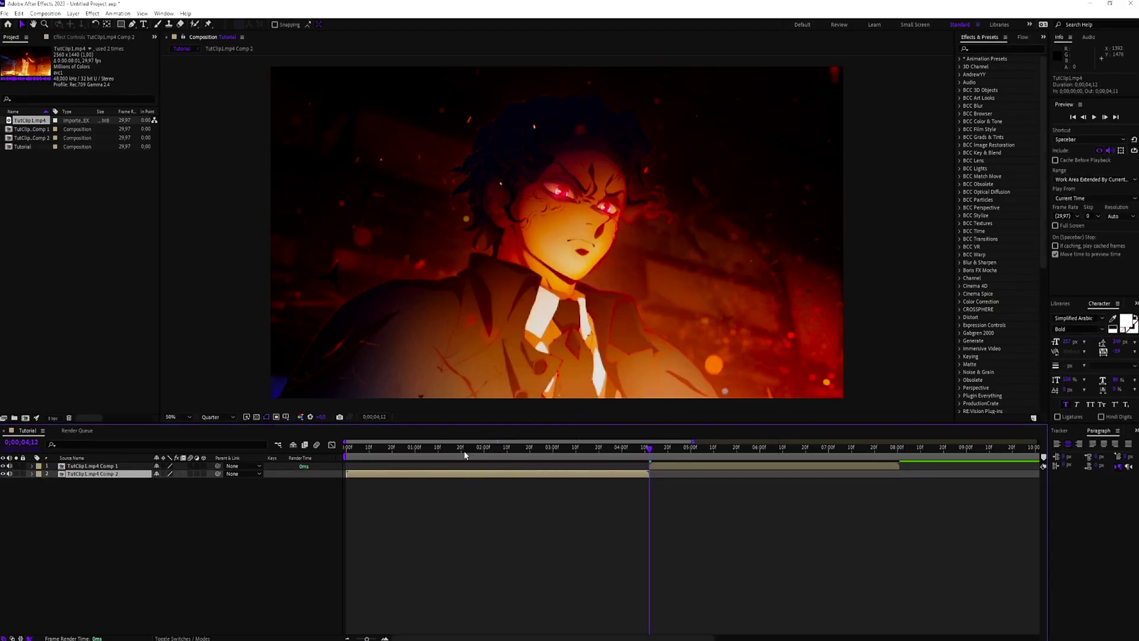
Play the timeline from the start to review the cut between the two clips
key(Home)
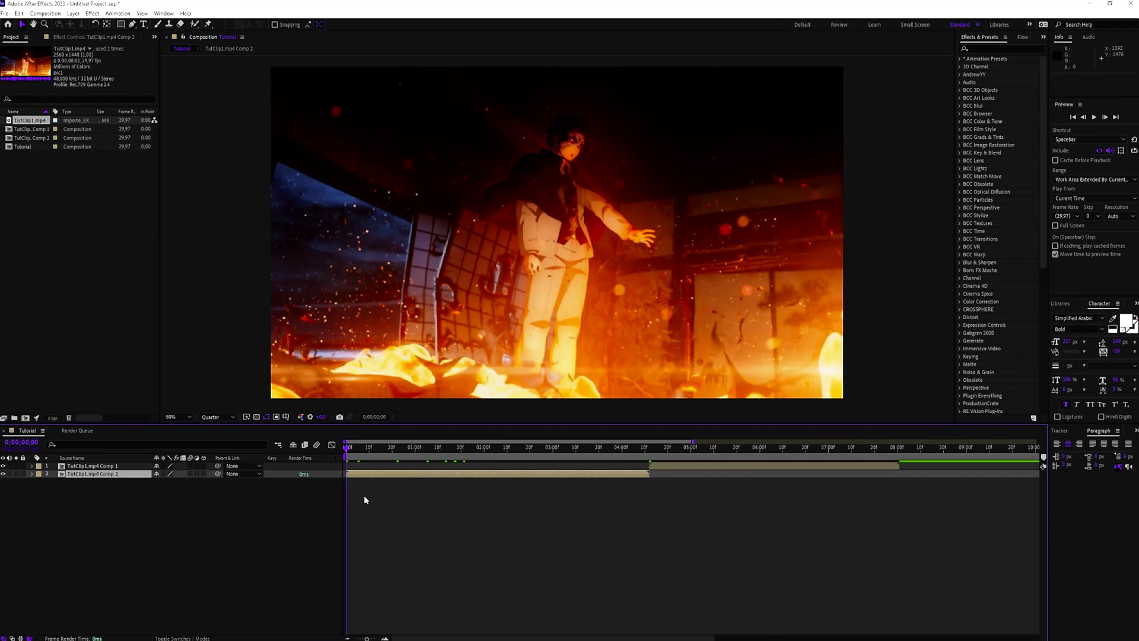
click(373, 507)
key(space)
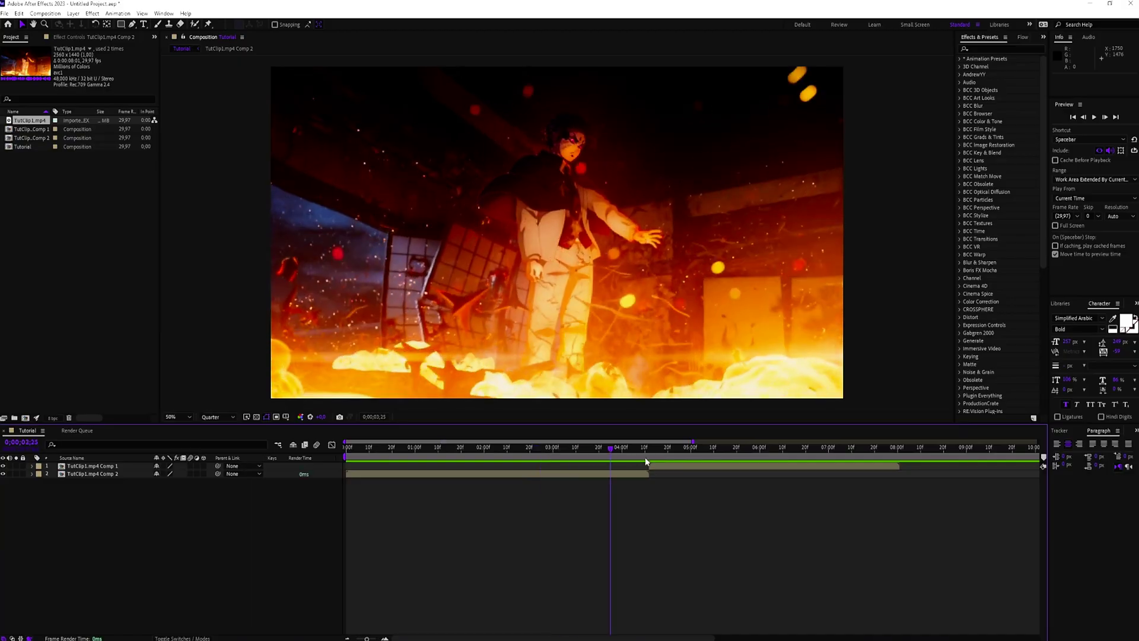
Add a two-node camera with the default settings above the two clip layers
click(657, 467)
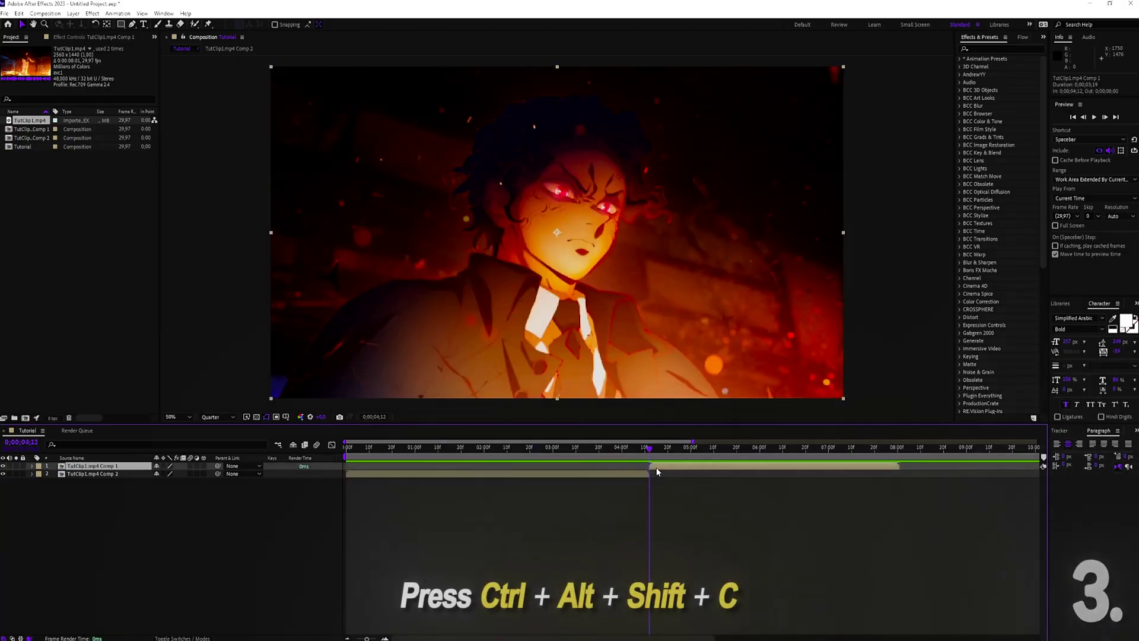
key(ctrl+alt+shift+c)
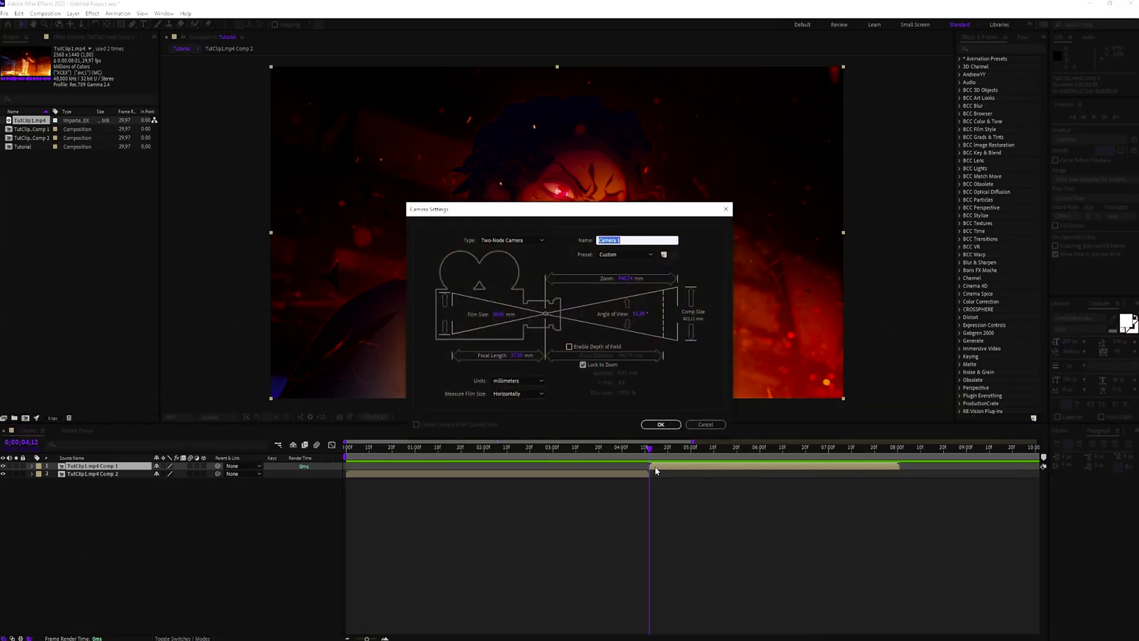
click(668, 426)
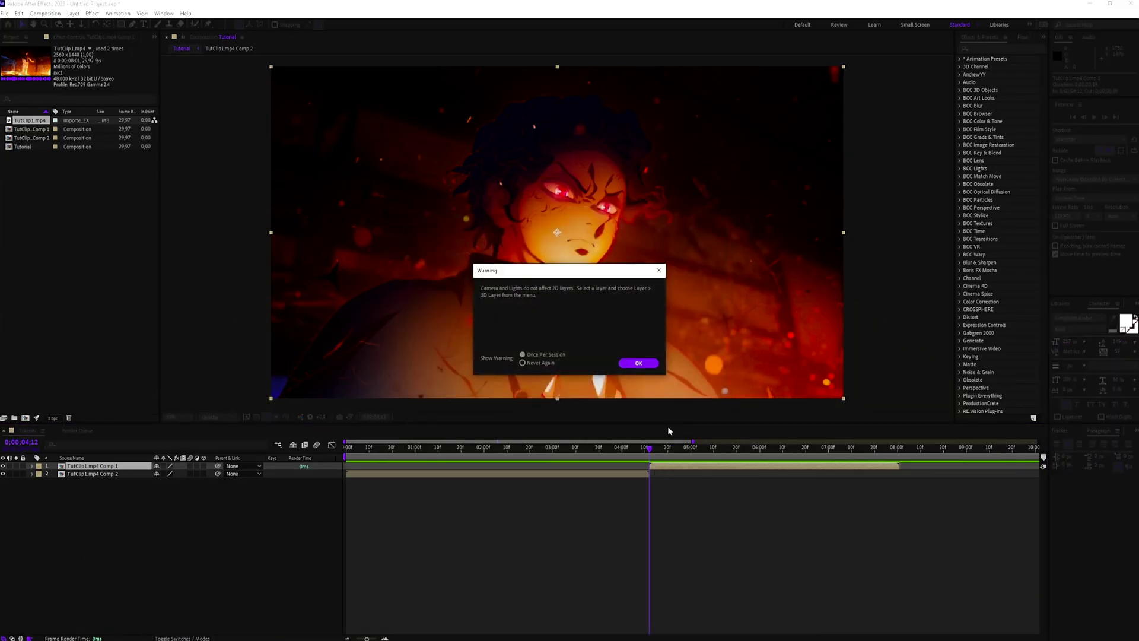
click(644, 379)
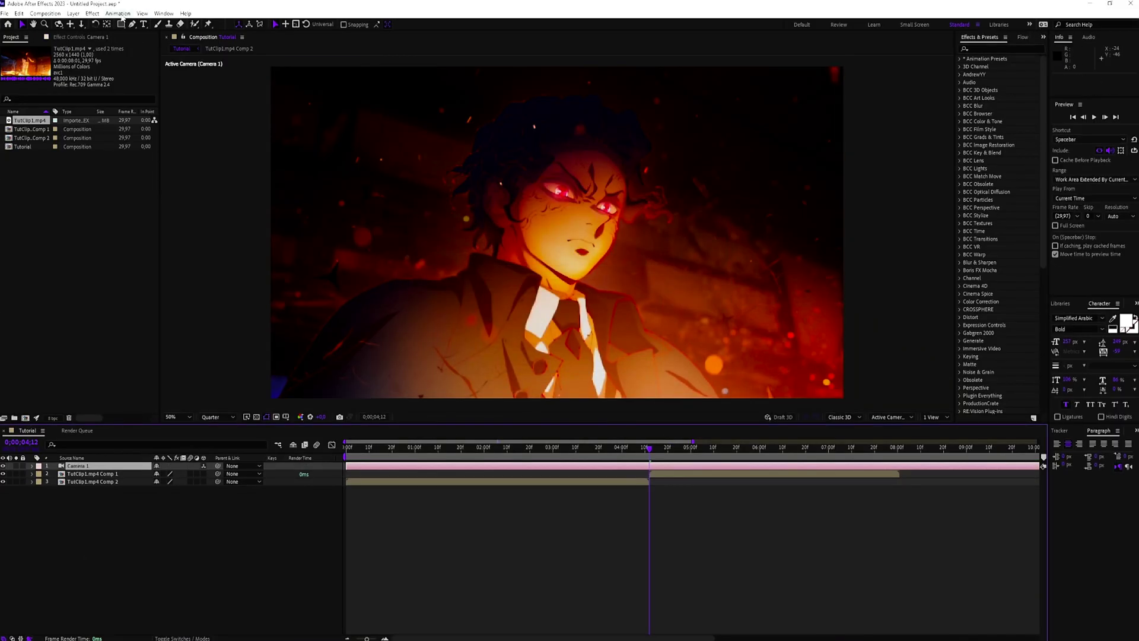
click(77, 14)
mouse_move(95, 24)
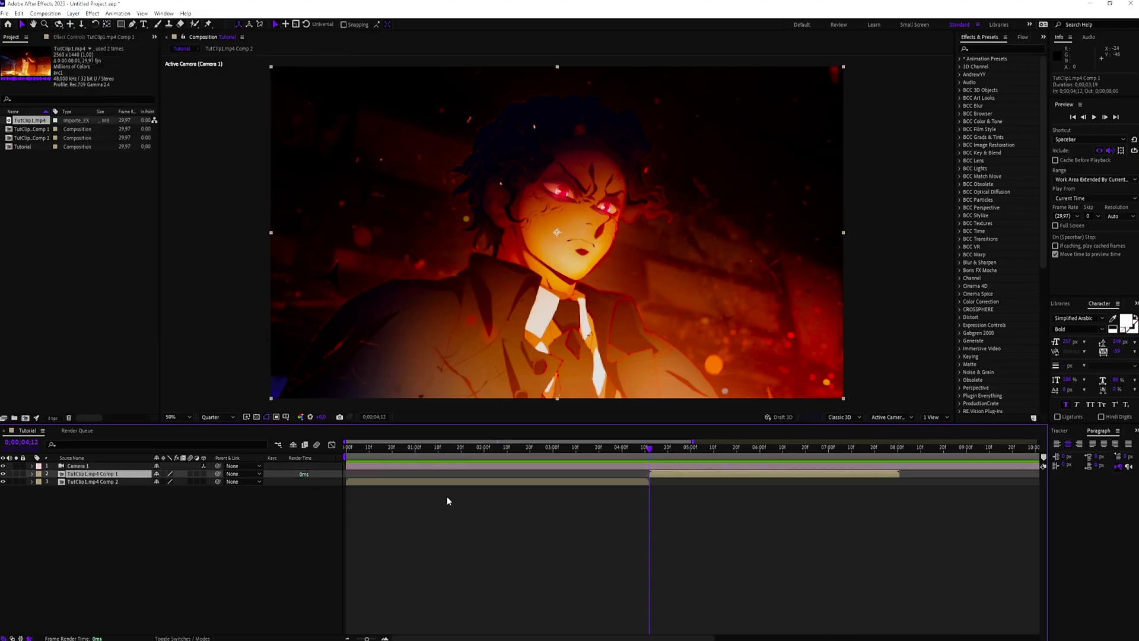
Turn both pre-composed clip layers into 3D layers
click(447, 498)
click(203, 481)
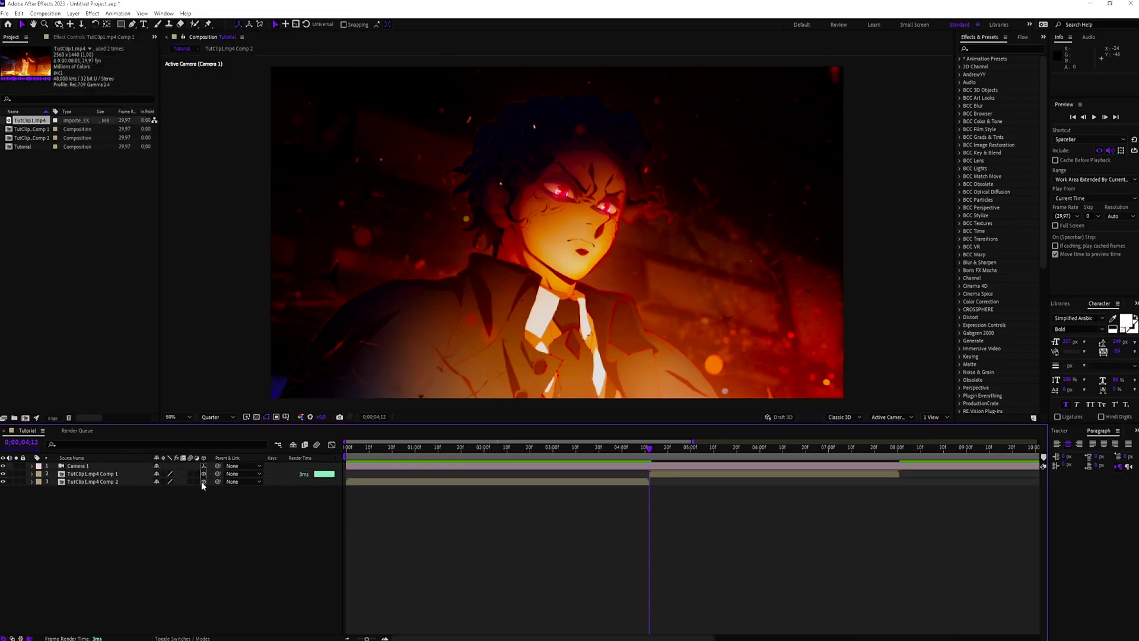
click(203, 475)
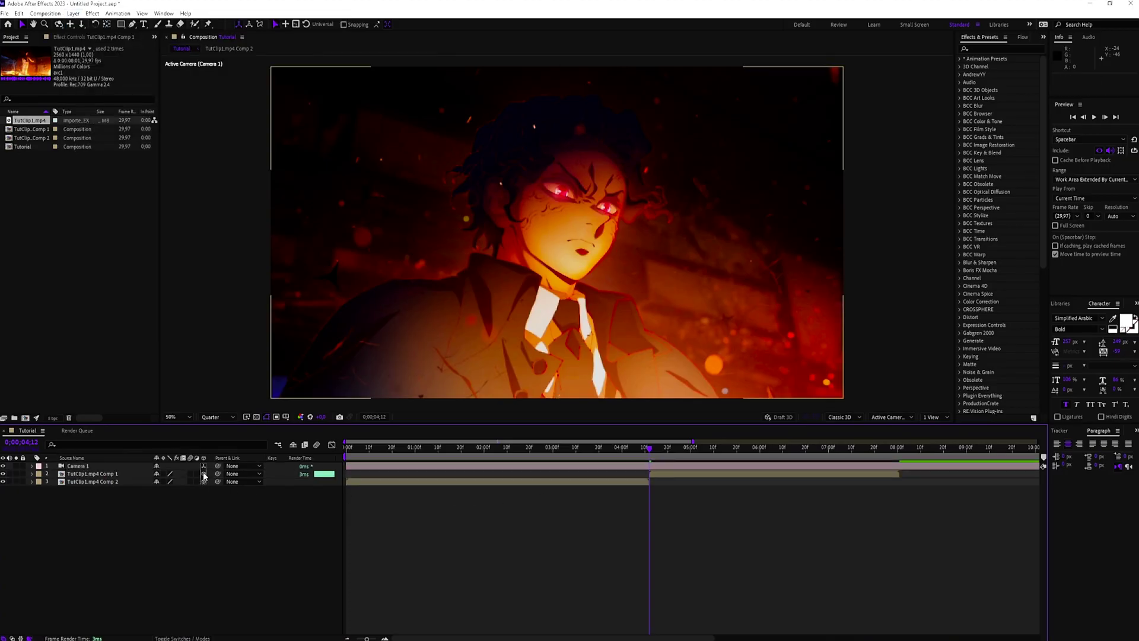
Add a null object above the camera and parent the camera to the null
click(370, 466)
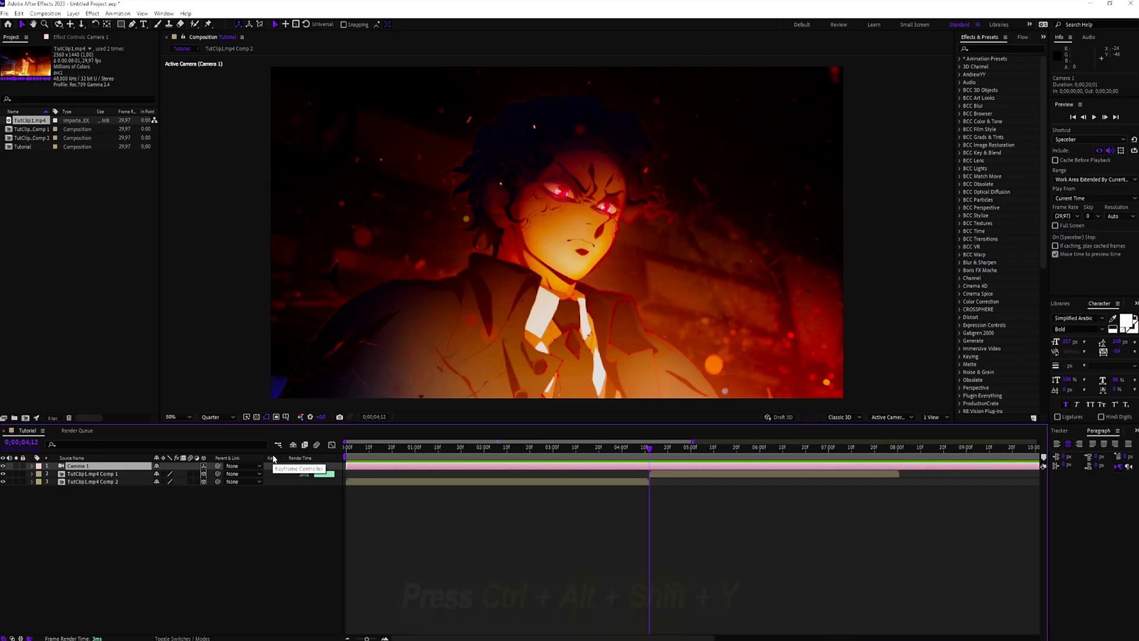
key(ctrl+alt+shift+y)
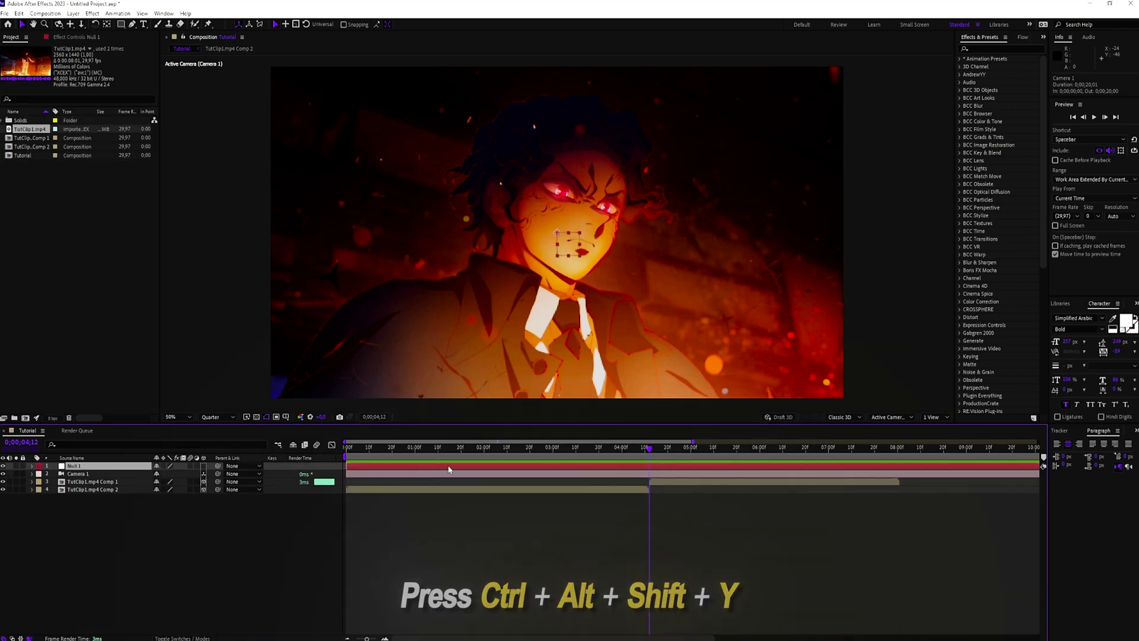
drag(193, 474, 119, 465)
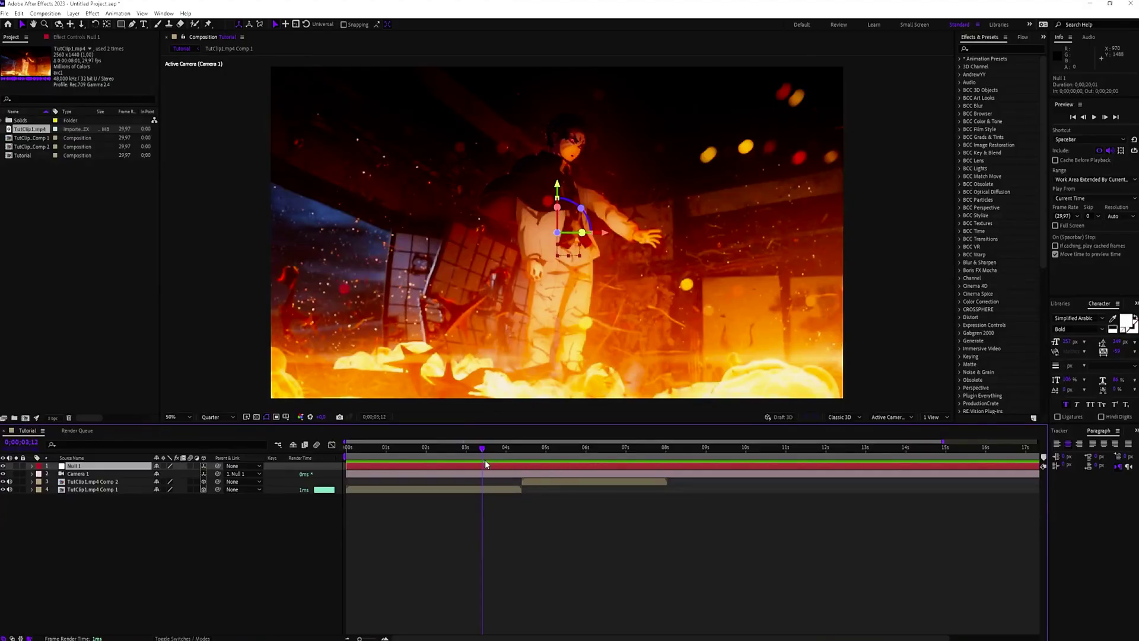
Try out the camera zoom by raising the null's Z position over both clips, and reset the Z position to 0
key(p)
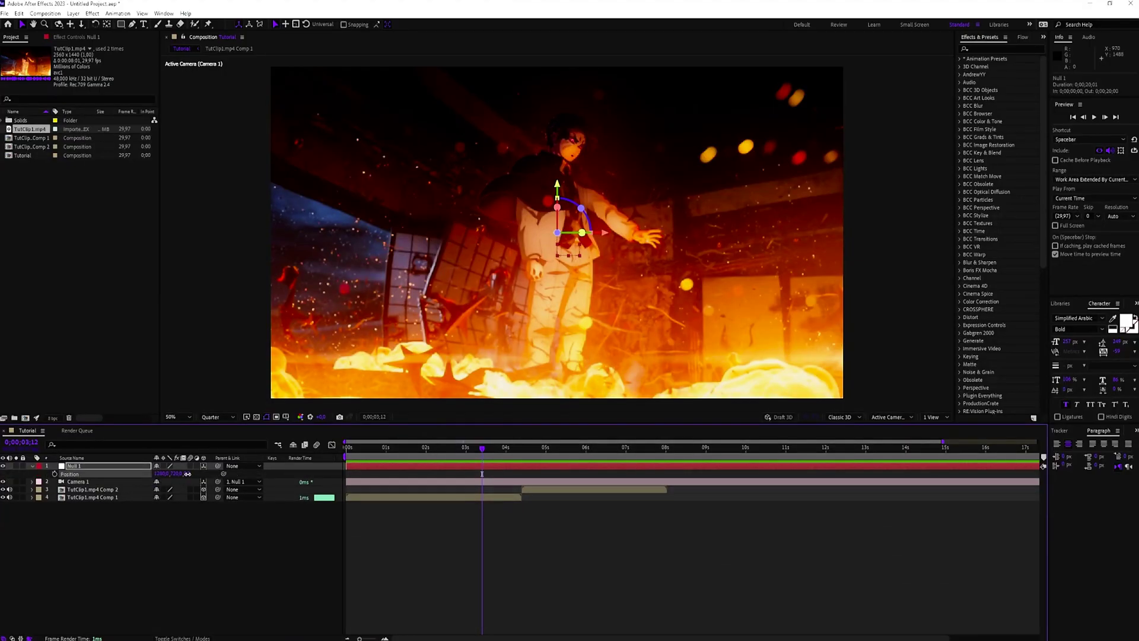
drag(188, 474, 252, 475)
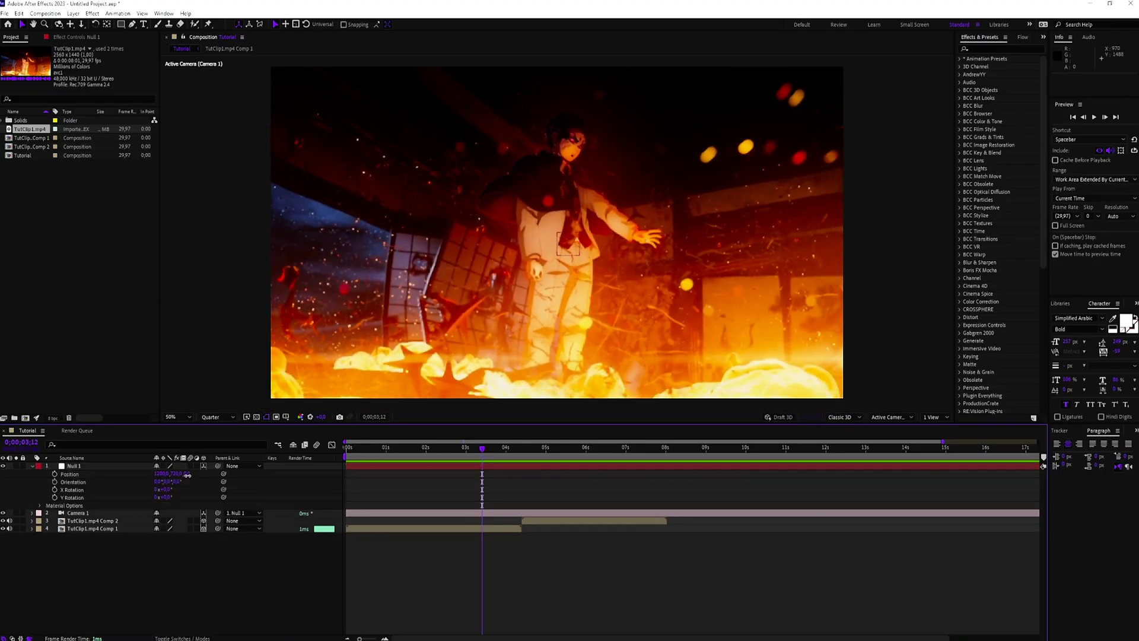
drag(186, 474, 717, 469)
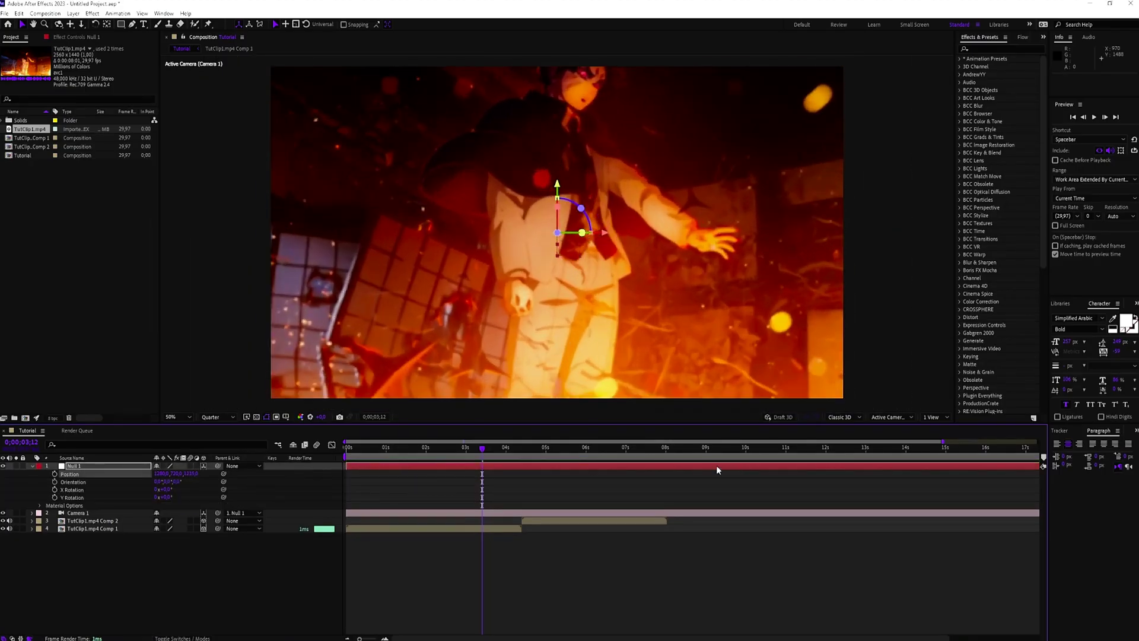
drag(194, 474, 330, 474)
drag(508, 451, 550, 473)
click(191, 473)
text(0)
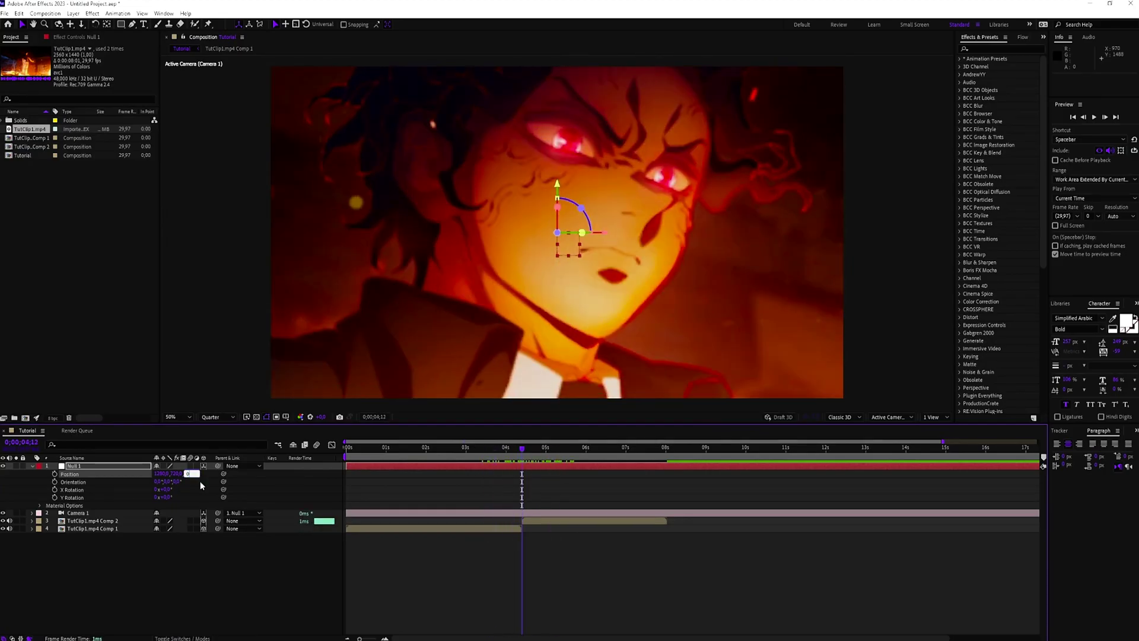
key(Return)
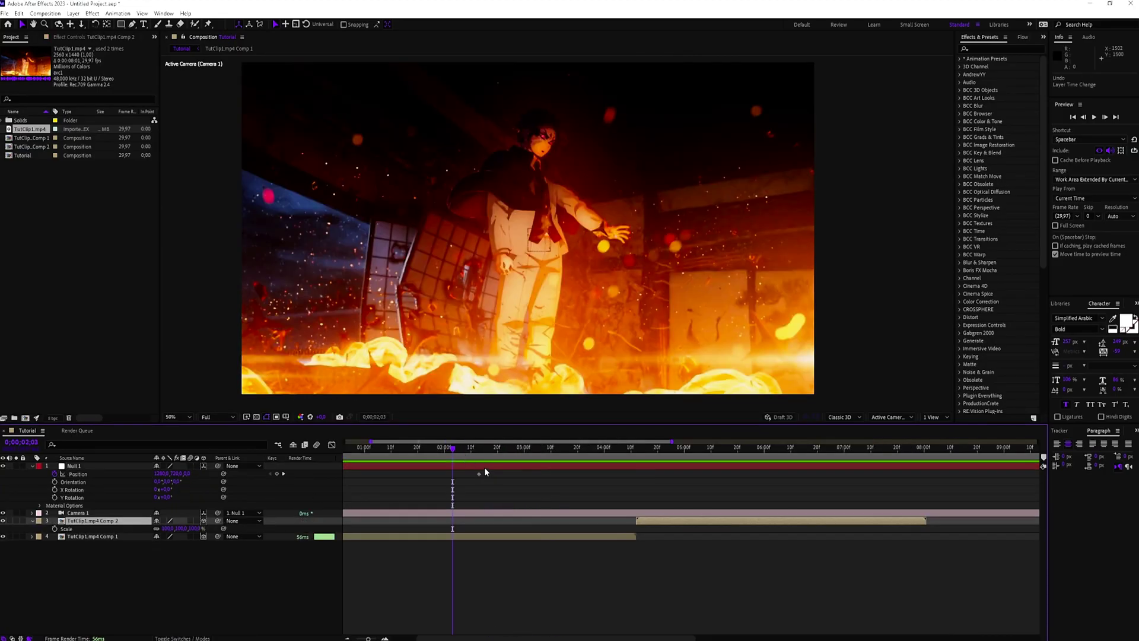
Move the close-up clip's layer to start at 0;00;02;19 over the first clip and lower its opacity to semi-transparent
drag(655, 525, 513, 524)
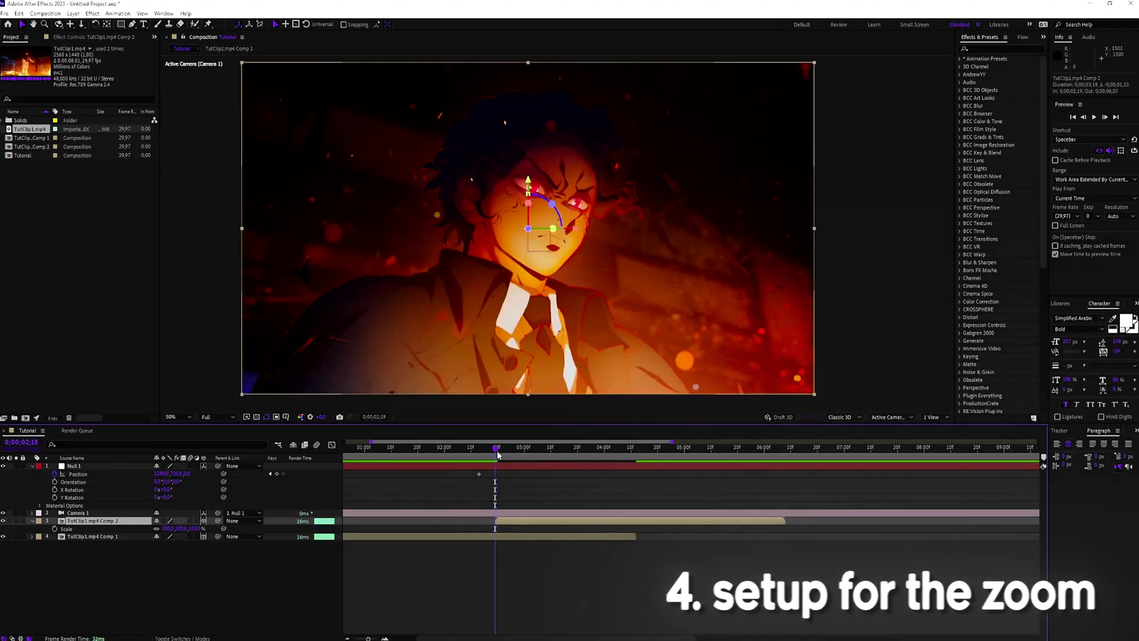
drag(496, 450, 508, 453)
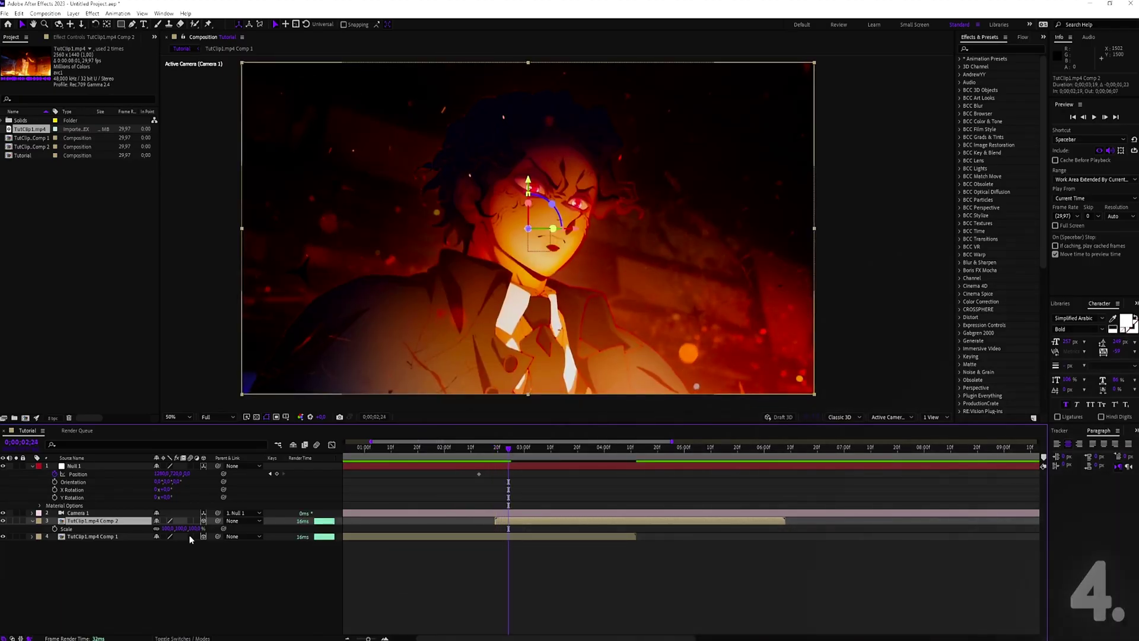
key(t)
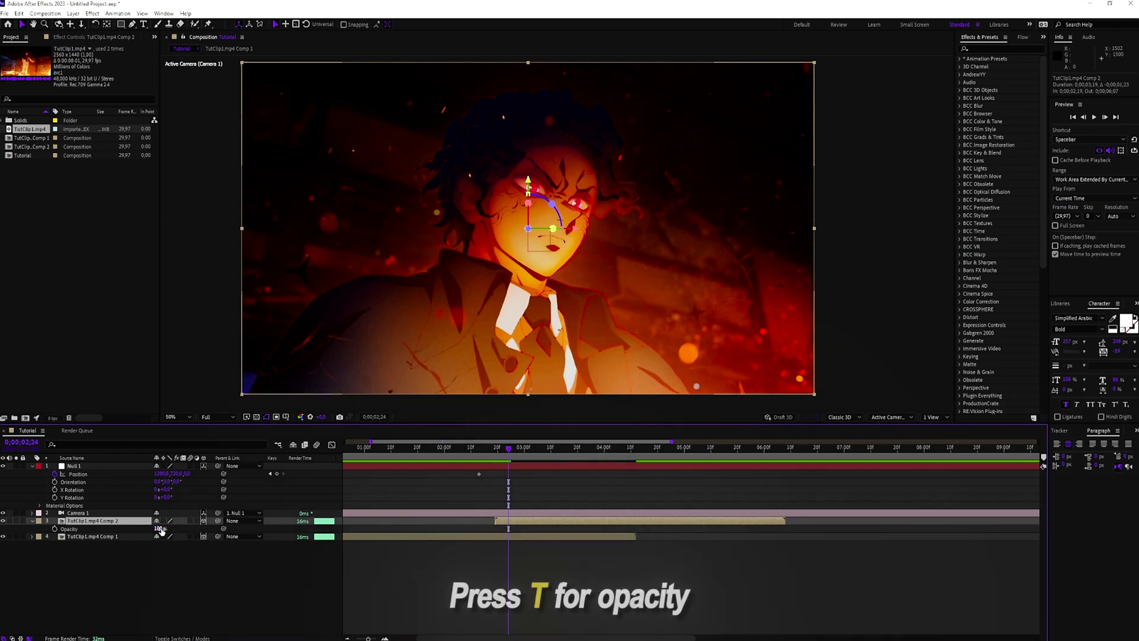
drag(158, 529, 143, 532)
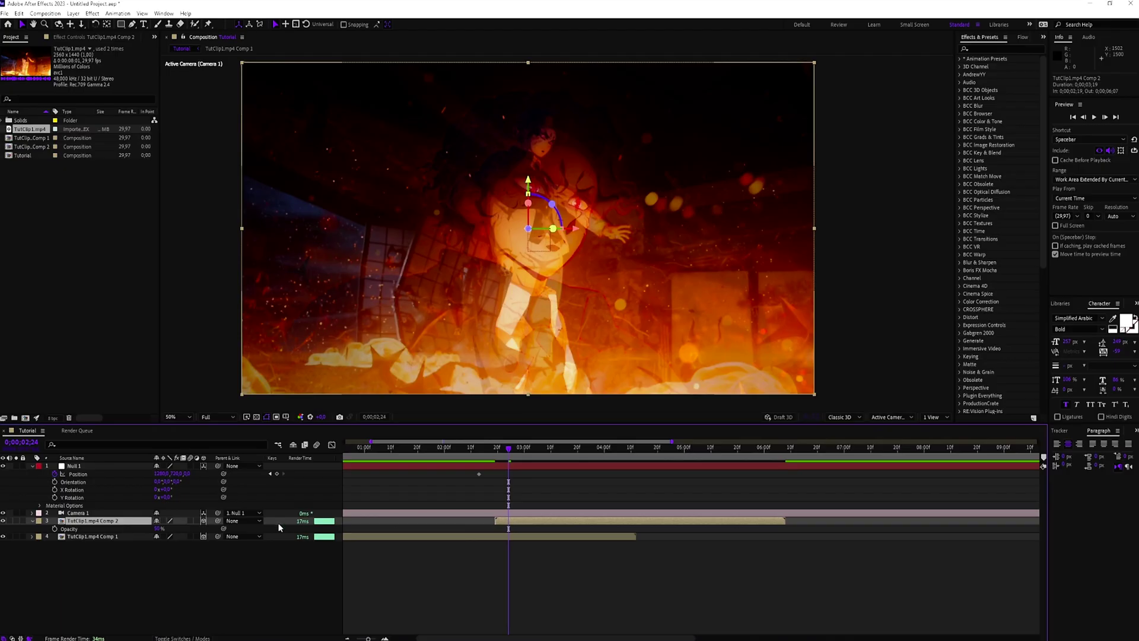
Scale the close-up clip down to about 31% and align its face over the standing figure's head
key(s)
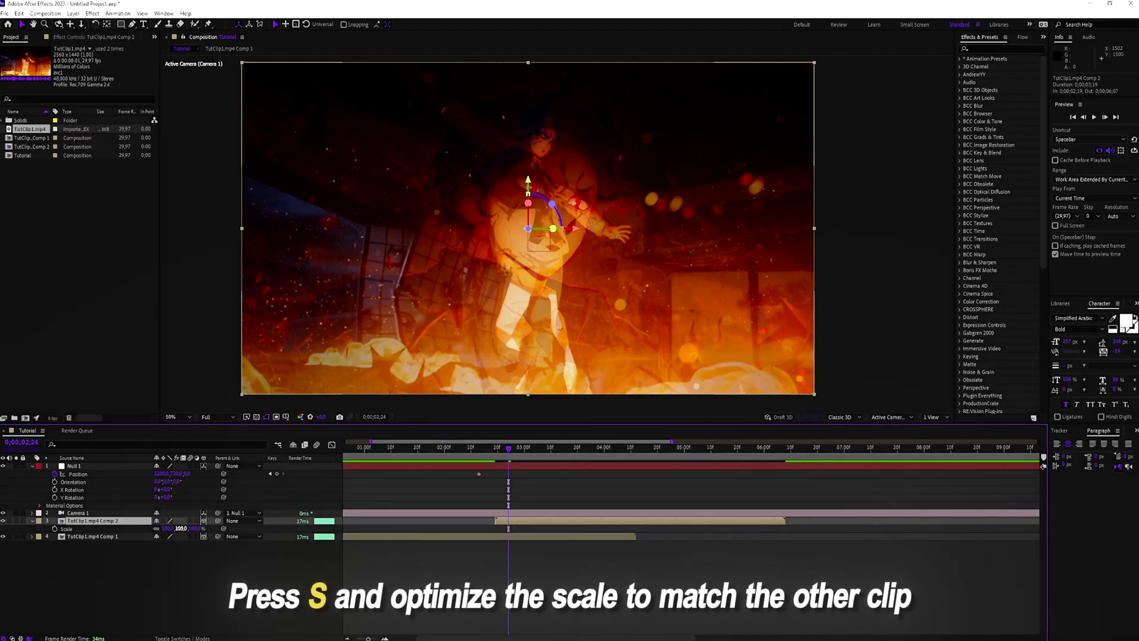
mouse_move(180, 527)
mouse_down()
mouse_move(160, 533)
mouse_move(171, 531)
mouse_up()
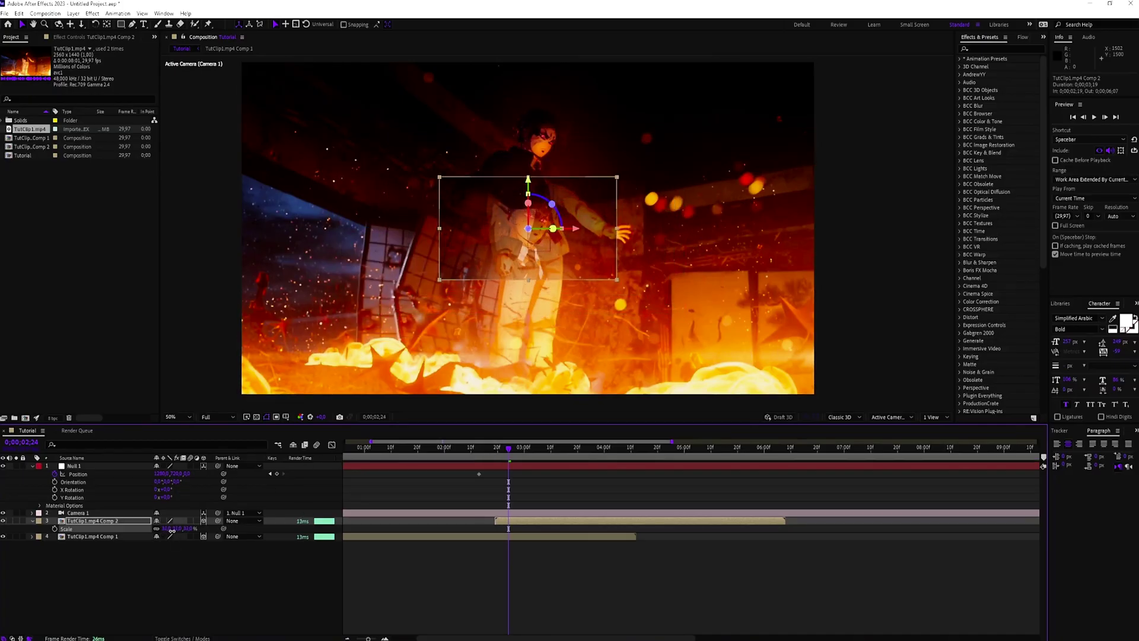
scroll(581, 102, up, 1)
drag(544, 382, 564, 218)
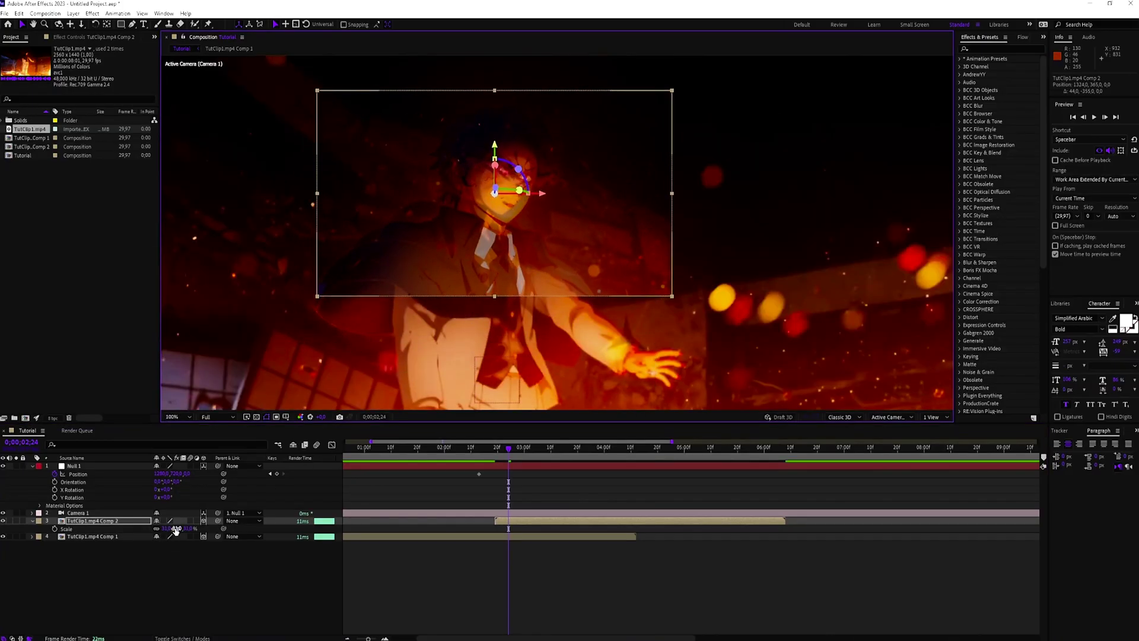
scroll(428, 314, down, 2)
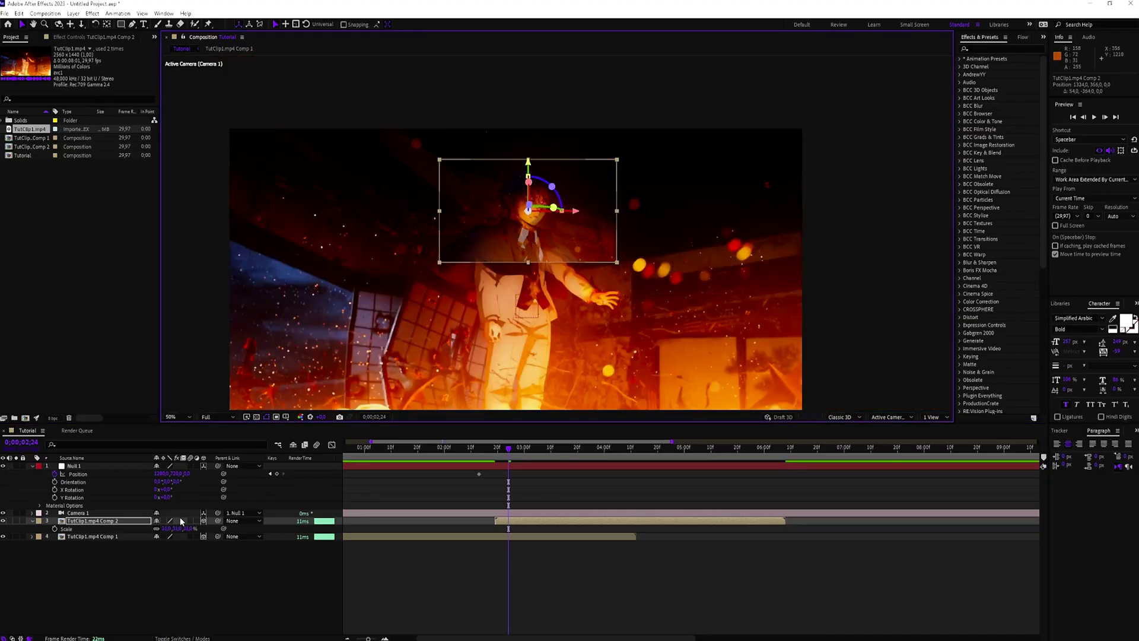
Scale the close-up clip down to about 24% and realign its face over the standing figure's face, adjusting its opacity to compare them
drag(176, 528, 176, 528)
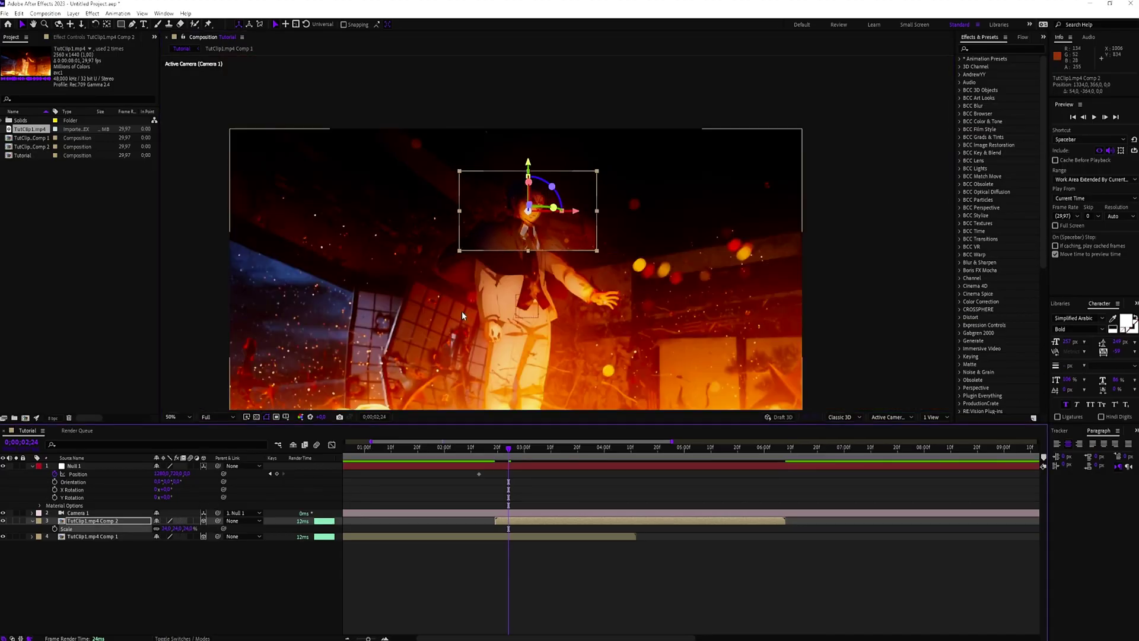
scroll(462, 311, up, 4)
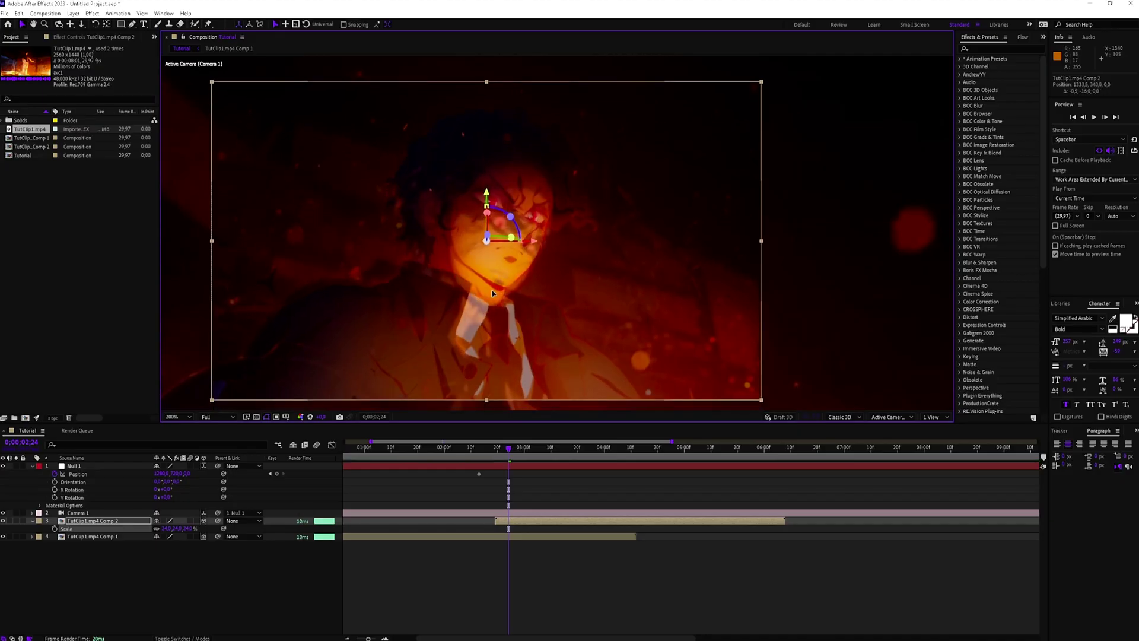
key(t)
mouse_move(153, 528)
mouse_down()
mouse_move(243, 528)
mouse_move(159, 528)
mouse_up()
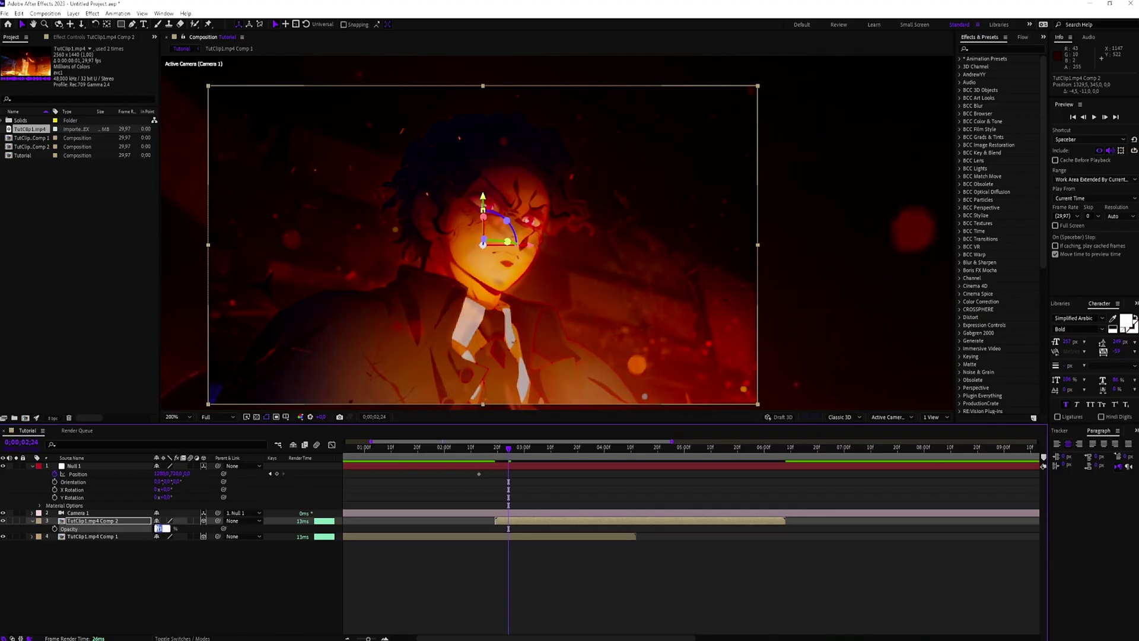
Rotate the close-up clip about 23° on its Z axis and nudge it so both faces tilt and line up alike
click(103, 522)
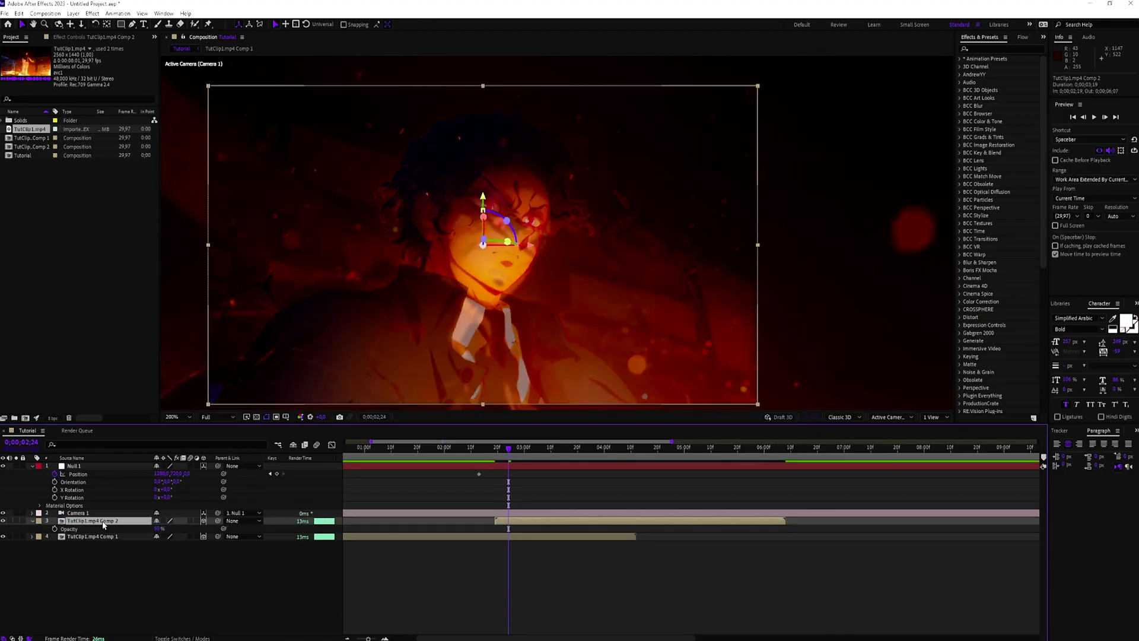
key(r)
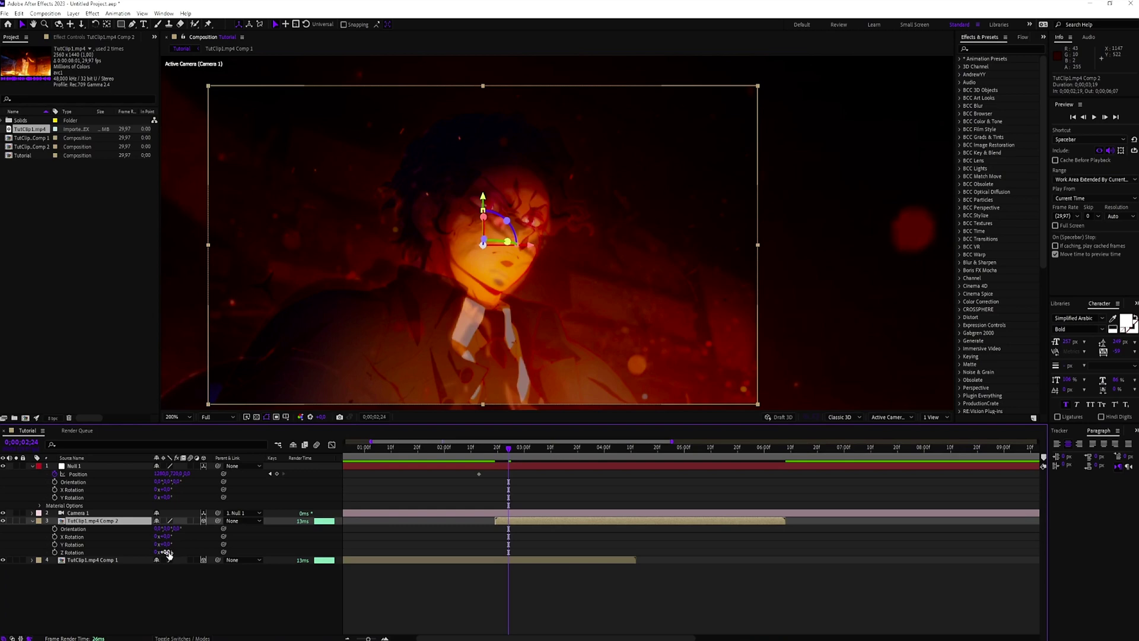
drag(168, 552, 202, 553)
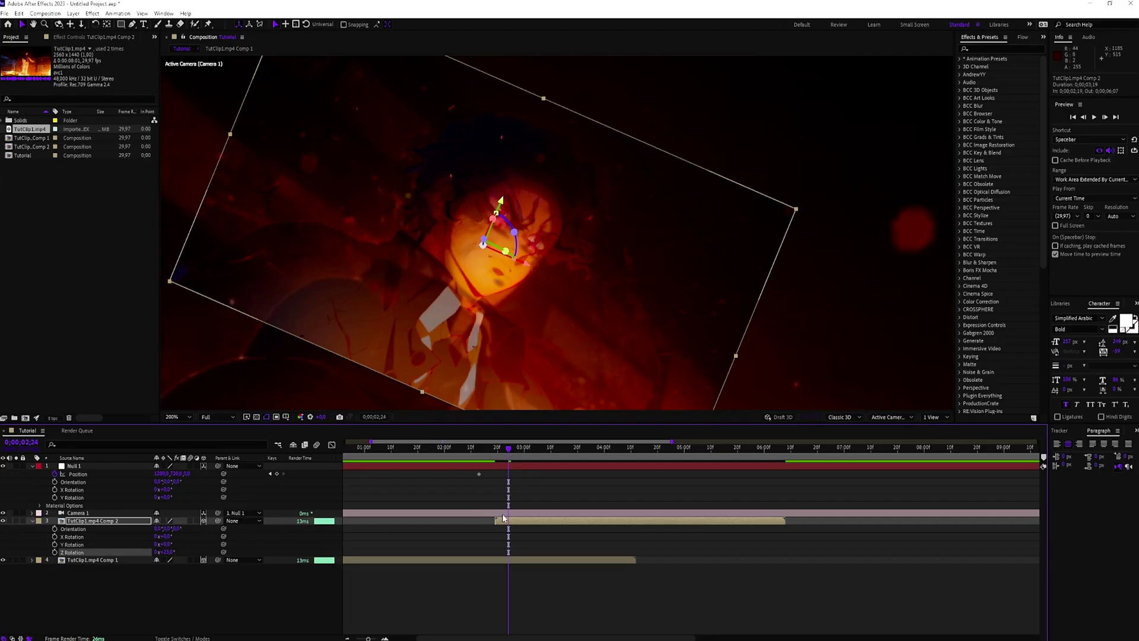
Keyframe the close-up clip's opacity to fade from 0% at the clip's start to 100% at about 0;00;03;07
key(t)
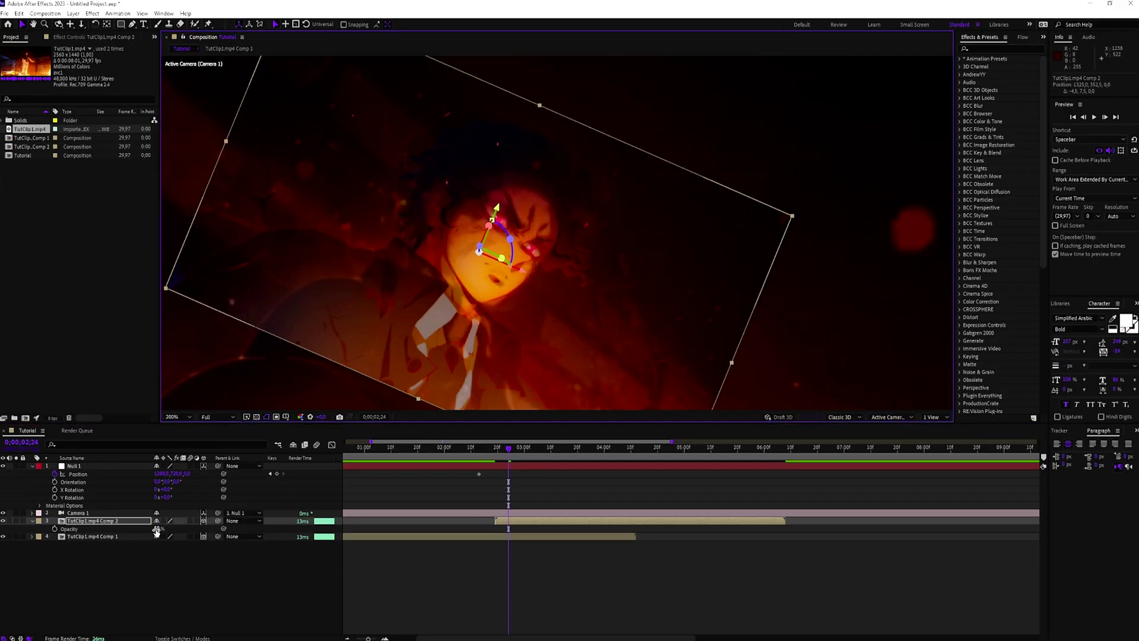
mouse_move(156, 529)
mouse_down()
mouse_move(198, 536)
mouse_move(169, 536)
mouse_up()
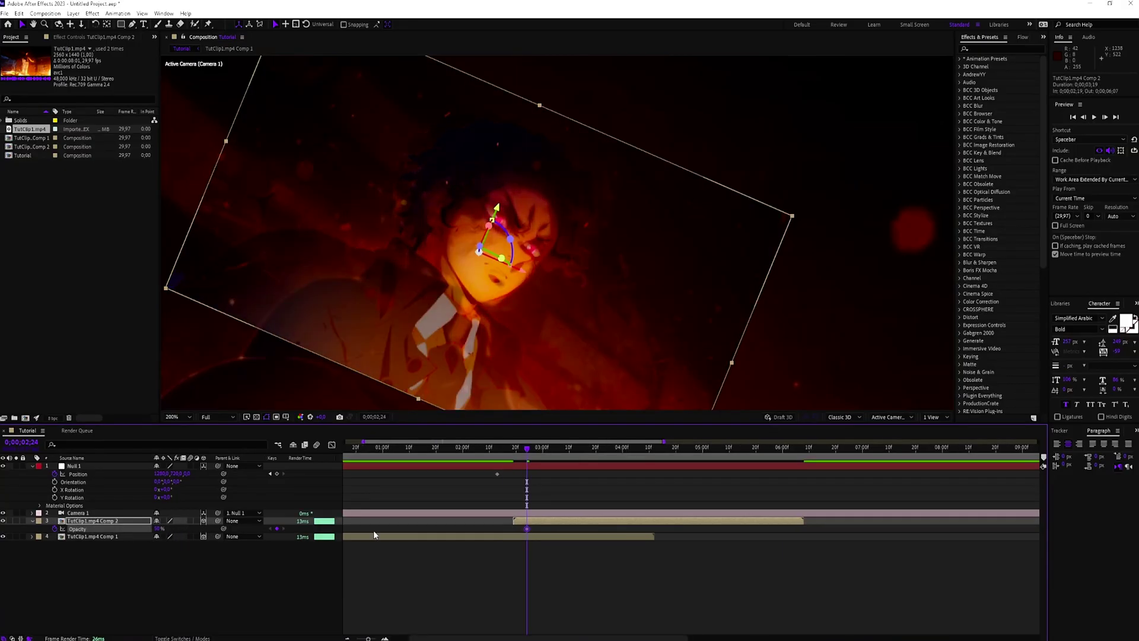
drag(158, 528, 199, 528)
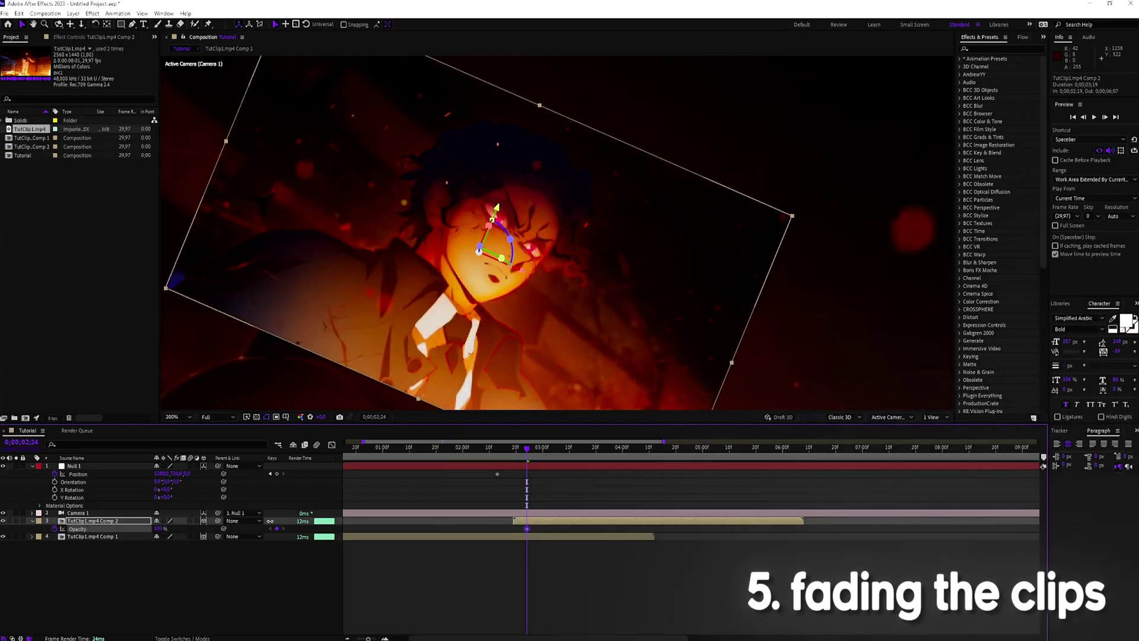
drag(527, 529, 561, 528)
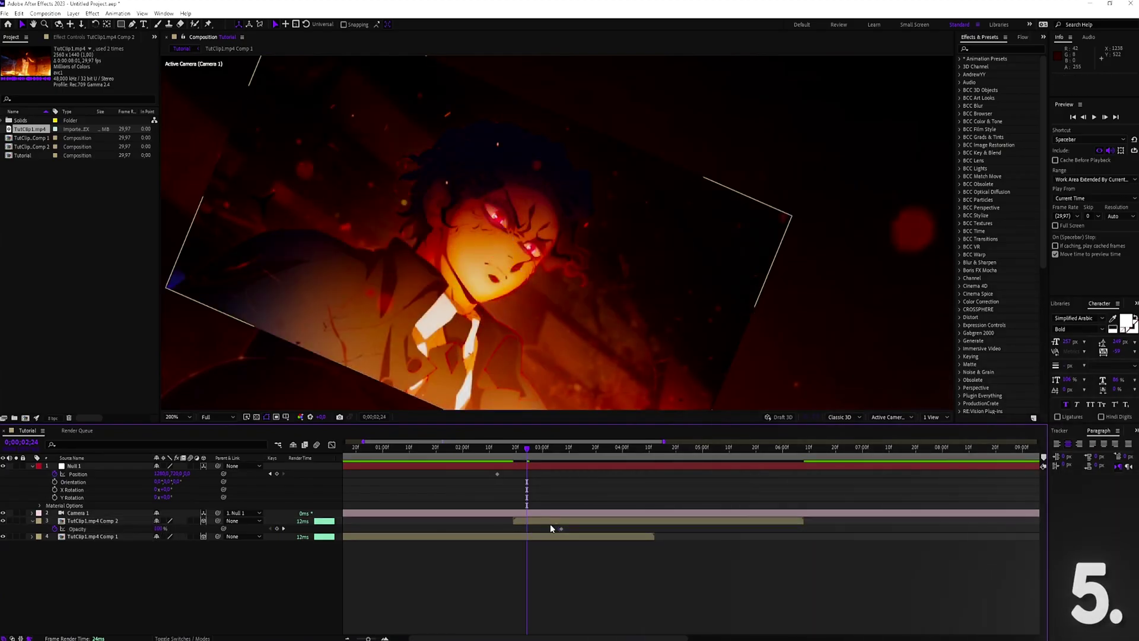
drag(159, 530, 100, 530)
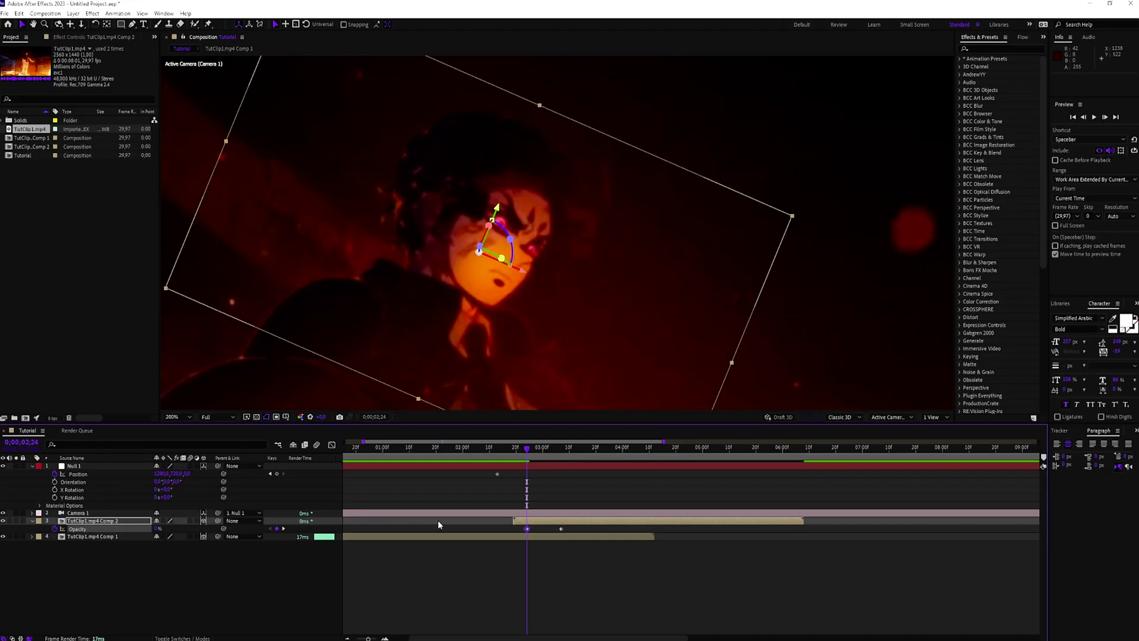
drag(527, 528, 517, 529)
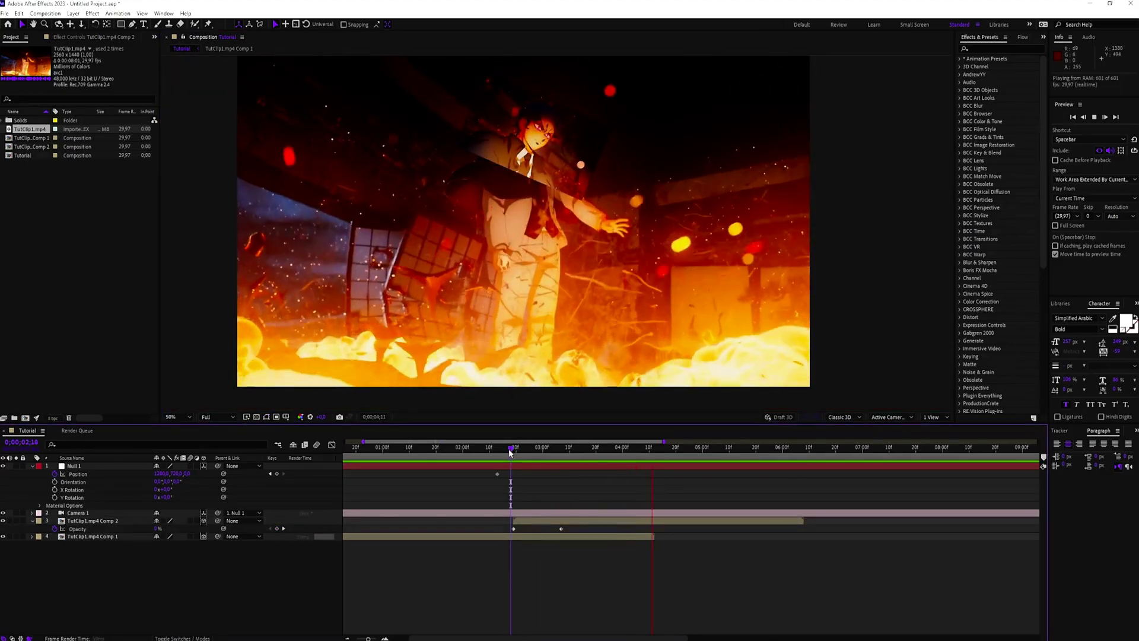
Move the null's first Position keyframe slightly earlier and, at 0;00;03;05, raise its Z position to about 2000, centring the close-up face
click(506, 469)
drag(495, 474, 556, 457)
click(532, 481)
drag(186, 473, 730, 437)
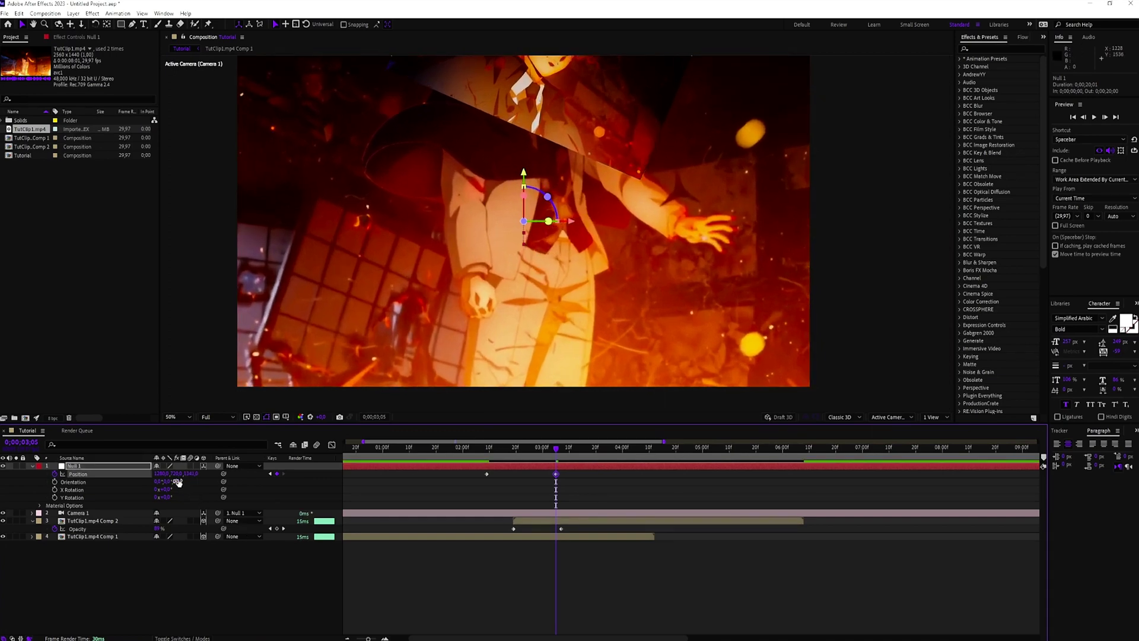
drag(179, 474, 208, 473)
key(comma)
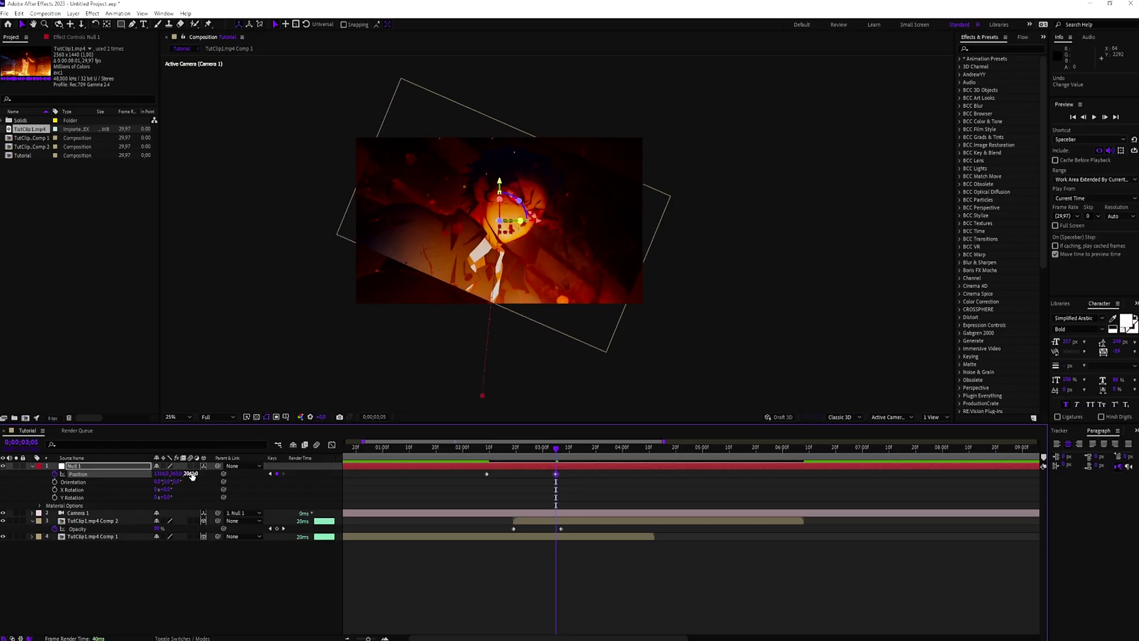
scroll(500, 483, down, 1)
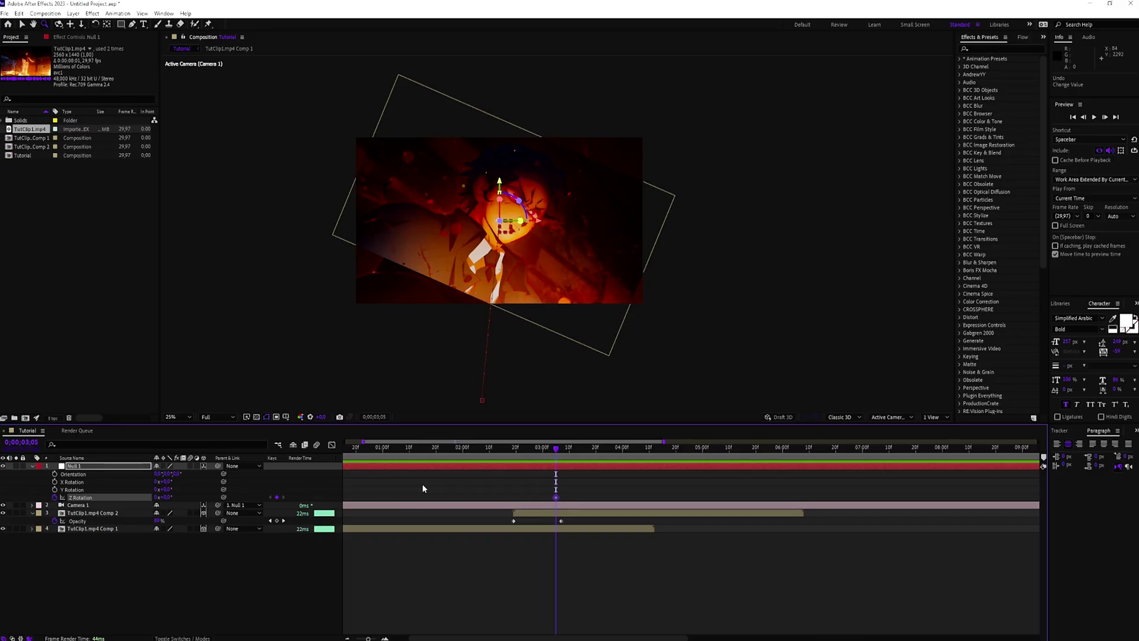
Keyframe the null's Z Rotation from 0° at the first Position keyframe to the close-up clip's tilt at 0;00;03;05, fine-tuning the end position
key(u)
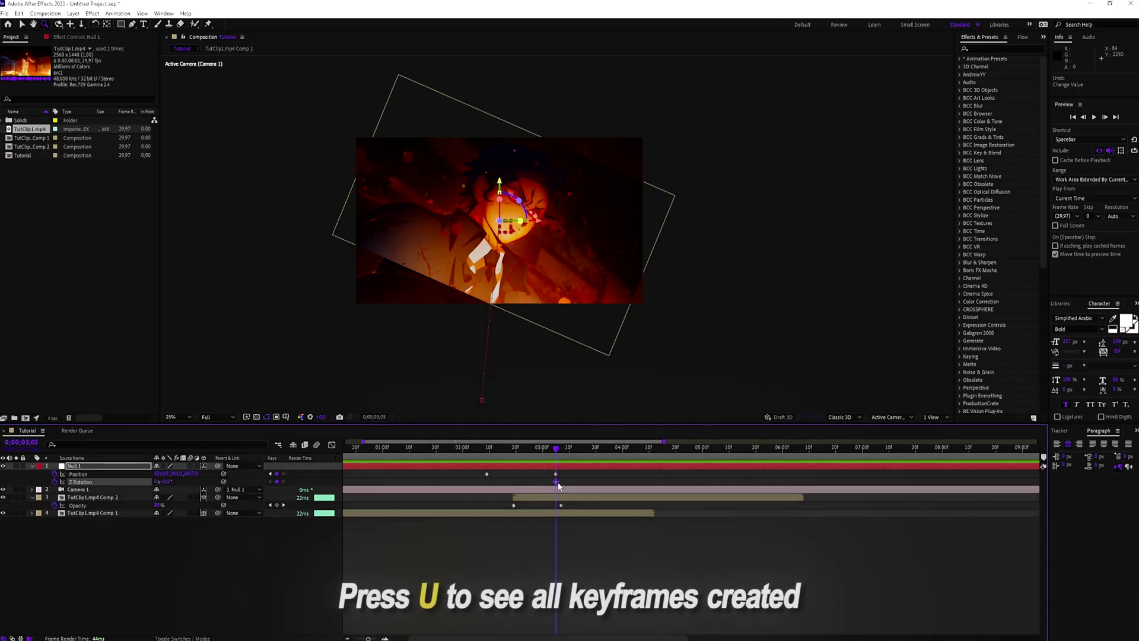
drag(556, 482, 486, 482)
drag(165, 481, 179, 482)
drag(175, 474, 171, 474)
key(v)
Preview the zoom and spread the null's Position and Z Rotation keyframes to about 0;00;01;26 and 0;00;03;21
drag(555, 455, 472, 478)
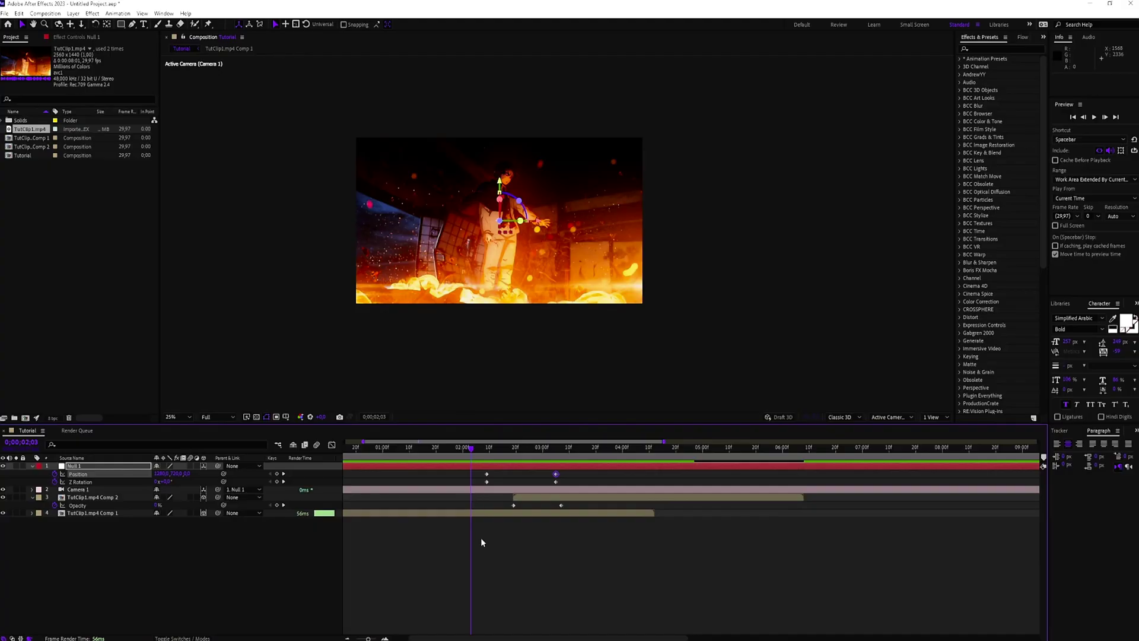
key(space)
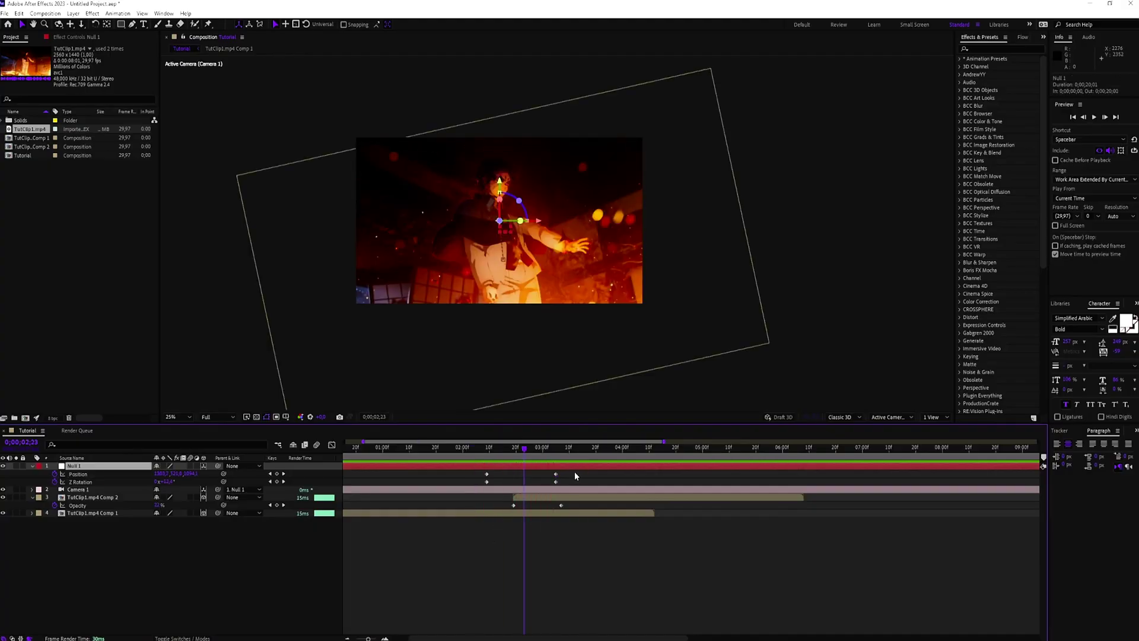
drag(577, 471, 467, 493)
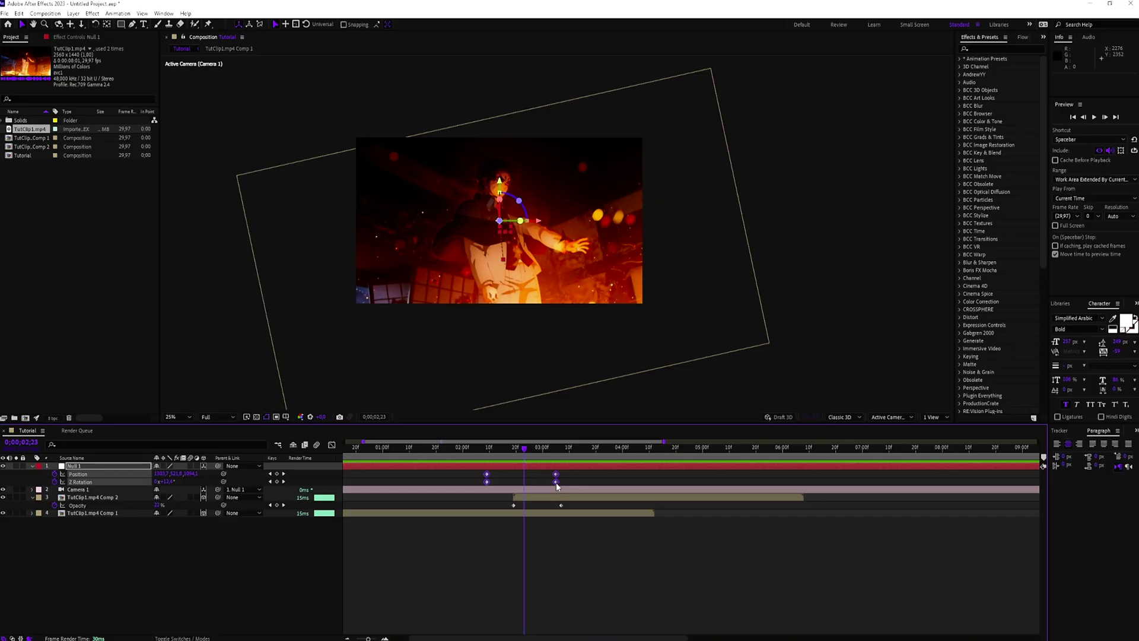
drag(556, 487, 600, 485)
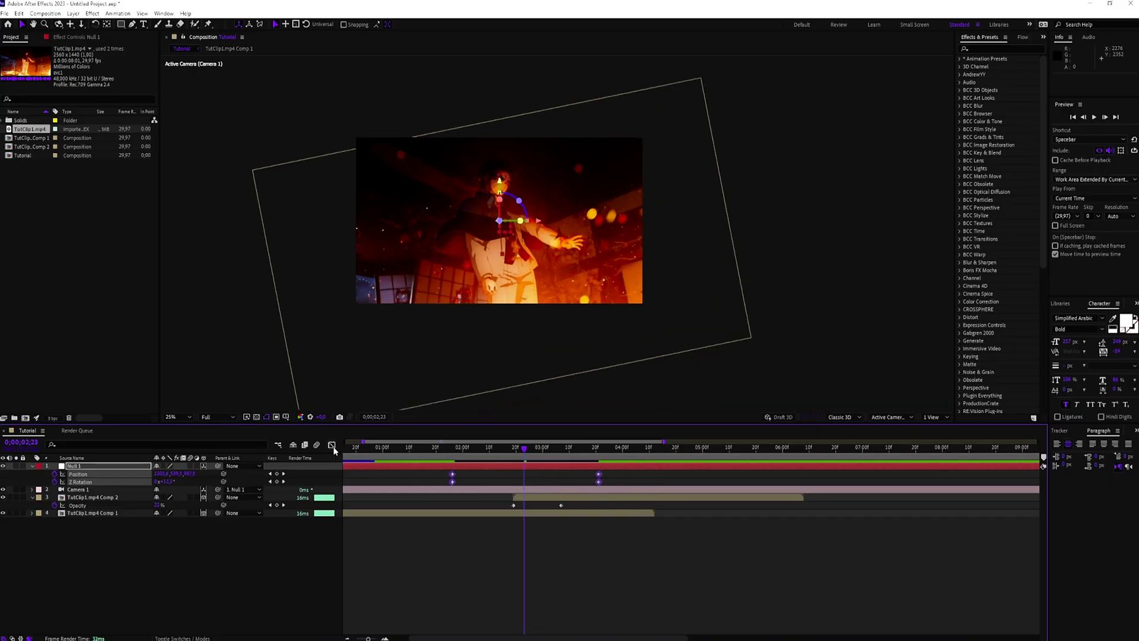
Apply Easy Ease to all of the null's Position and Z Rotation keyframes
key(F9)
right_click(452, 474)
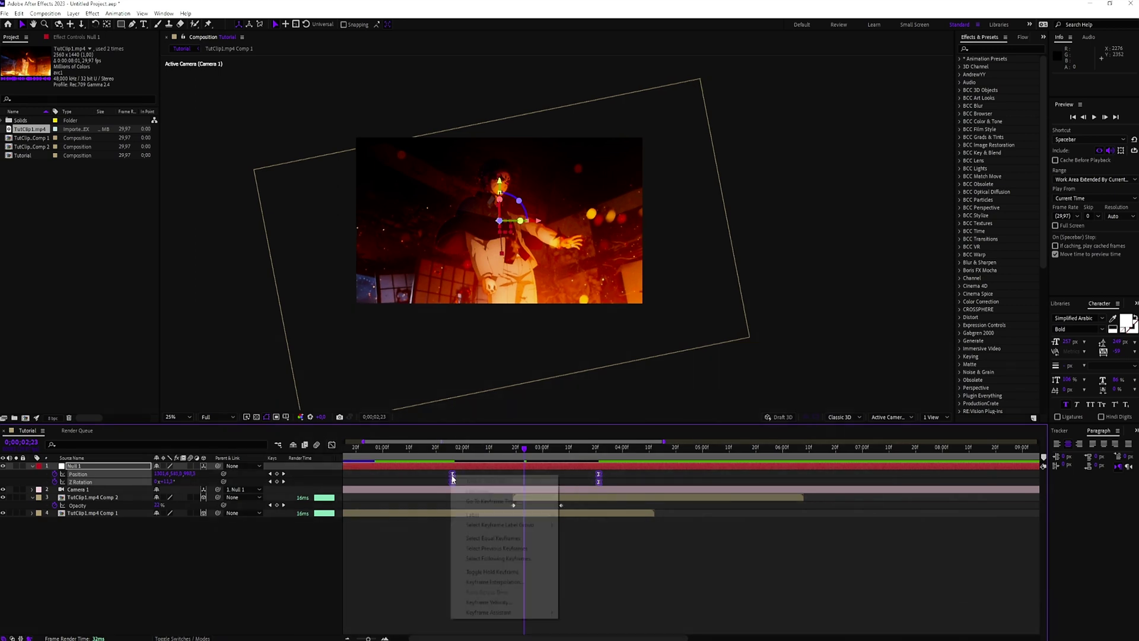
mouse_move(502, 613)
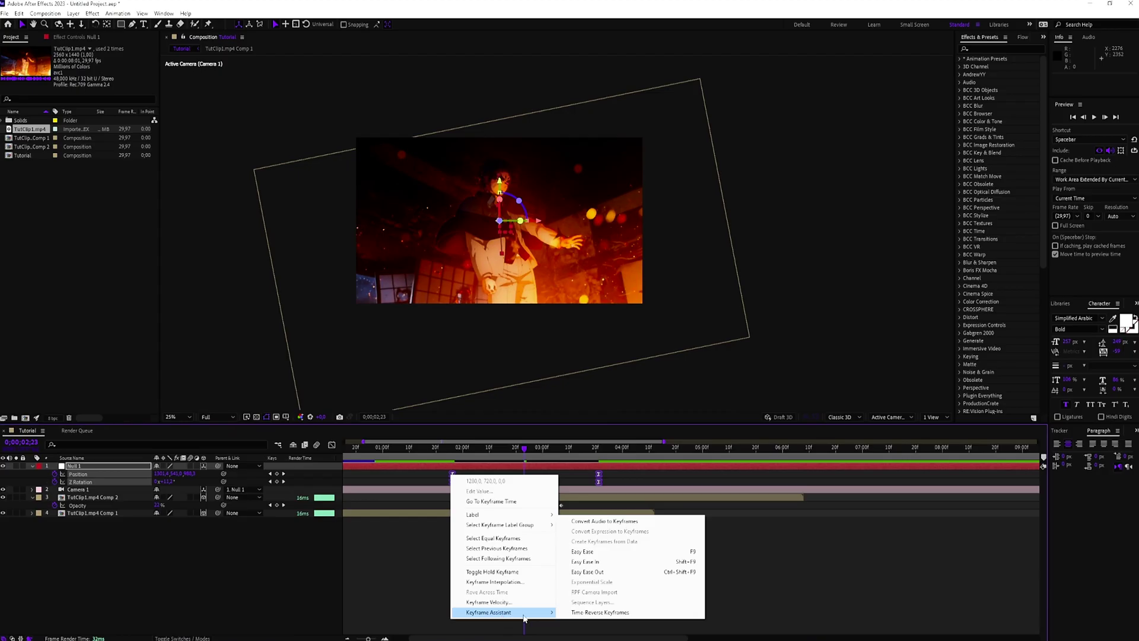
click(605, 552)
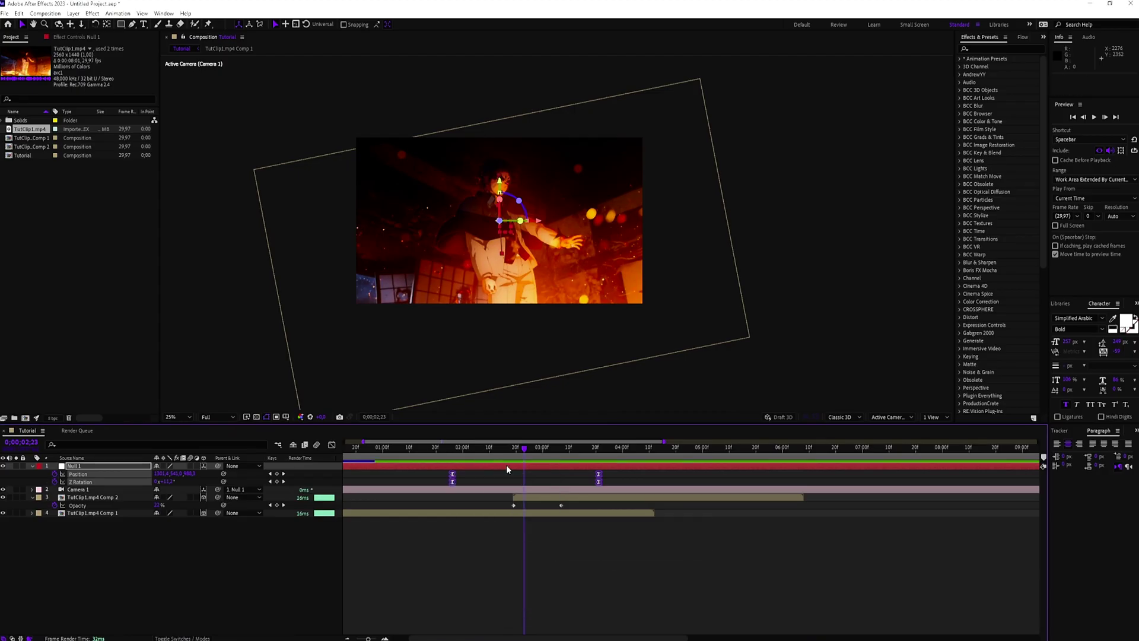
Show the null's keyframes as a speed graph, pull their handles inward to form a steep central peak, and preview the movement
click(332, 445)
click(601, 628)
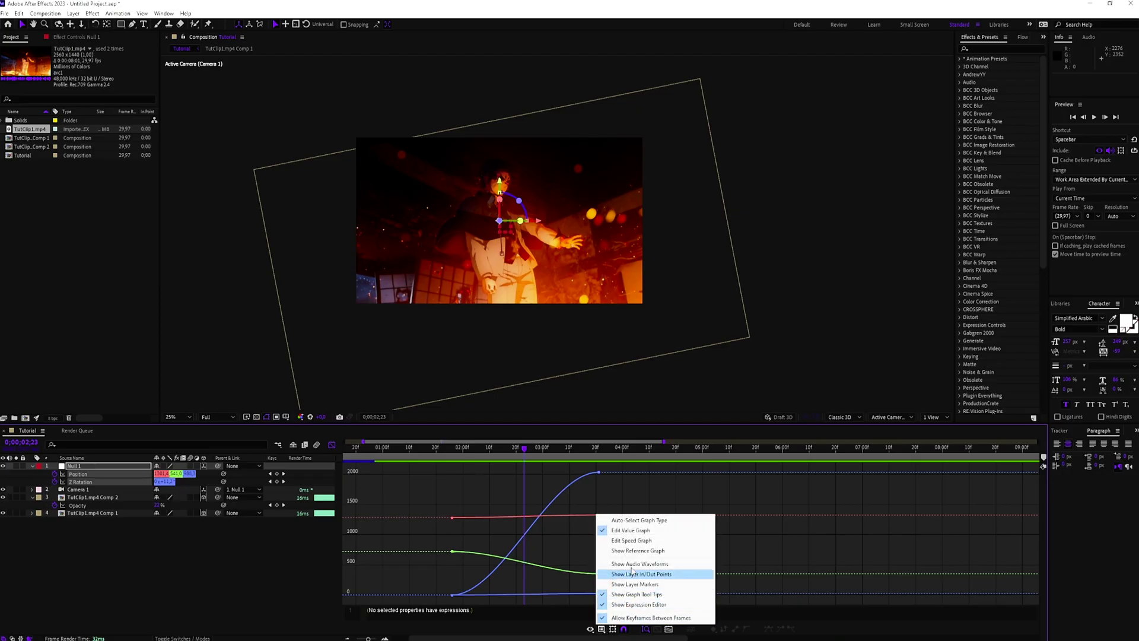
click(632, 541)
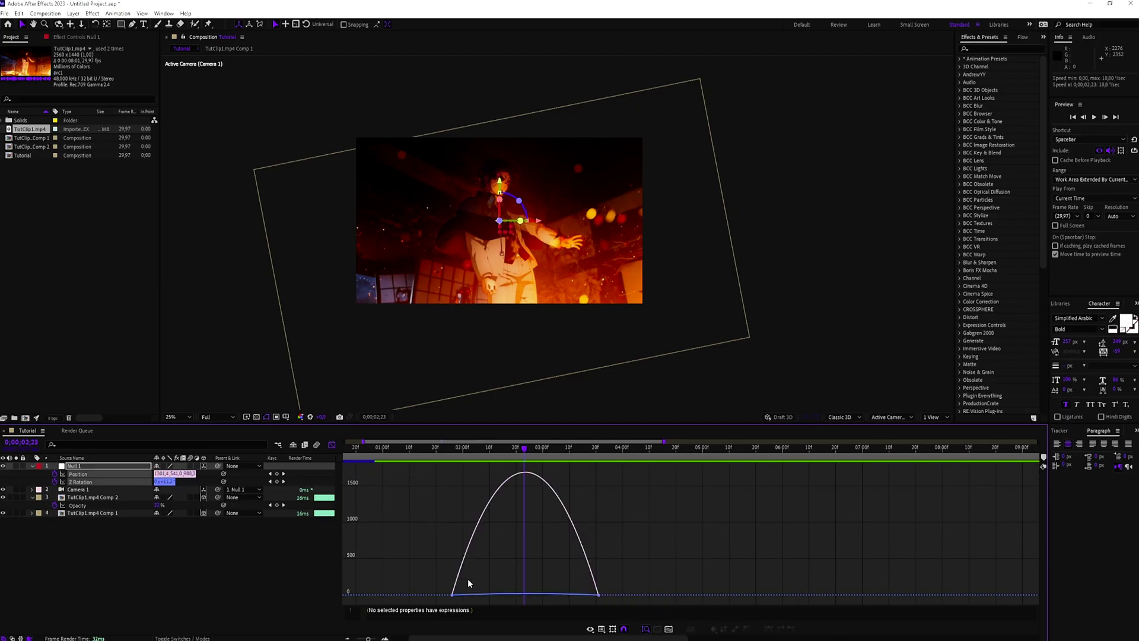
drag(645, 580, 432, 605)
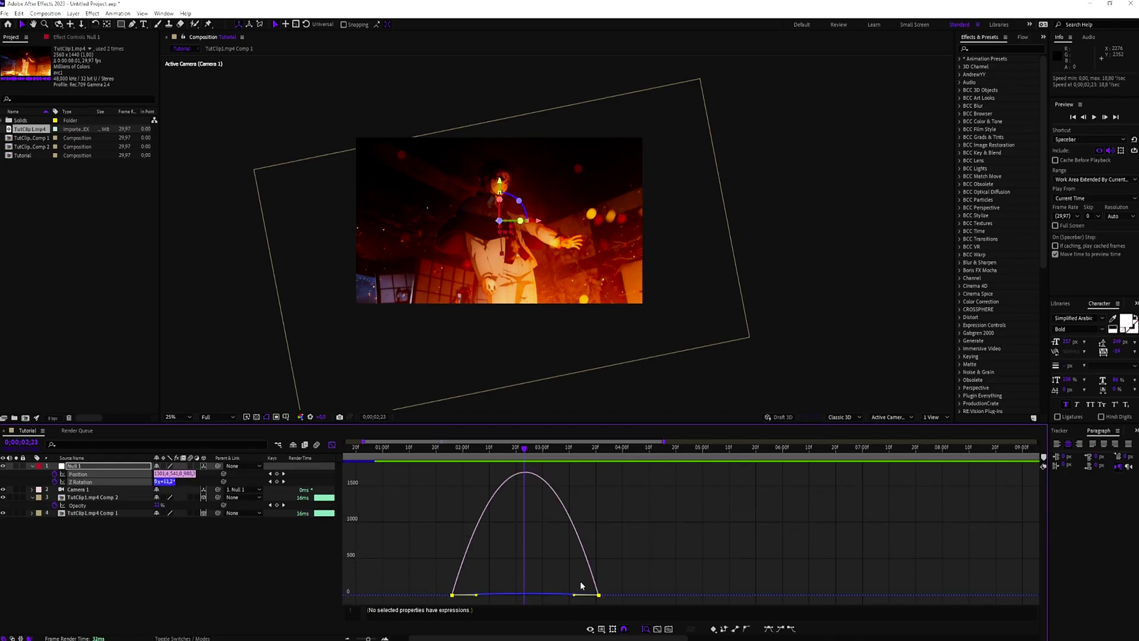
drag(575, 597, 544, 595)
key(space)
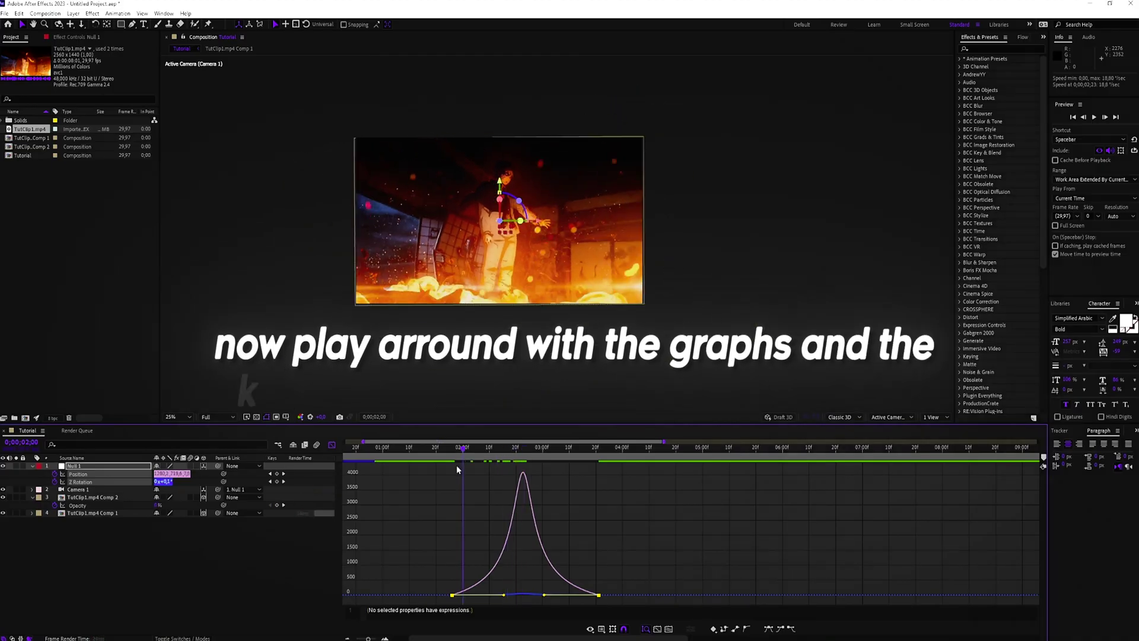
Sharpen the null's speed peak further and tighten its keyframes to about 0;00;02;00 and 0;00;03;13
drag(543, 595, 534, 595)
drag(521, 449, 476, 452)
key(space)
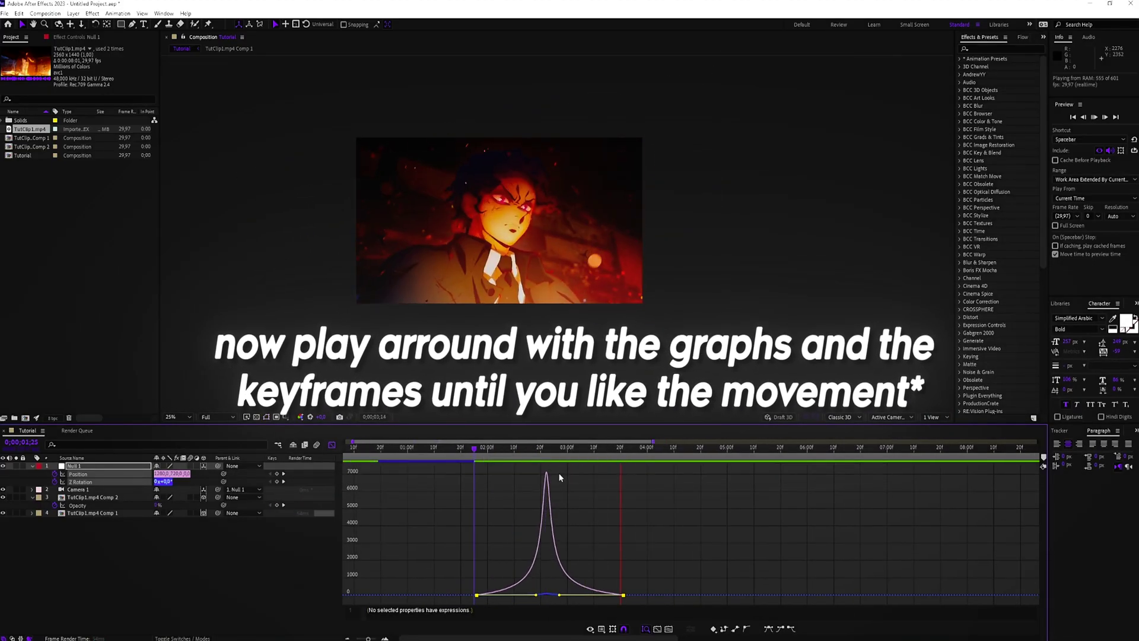
click(543, 451)
key(shift+F3)
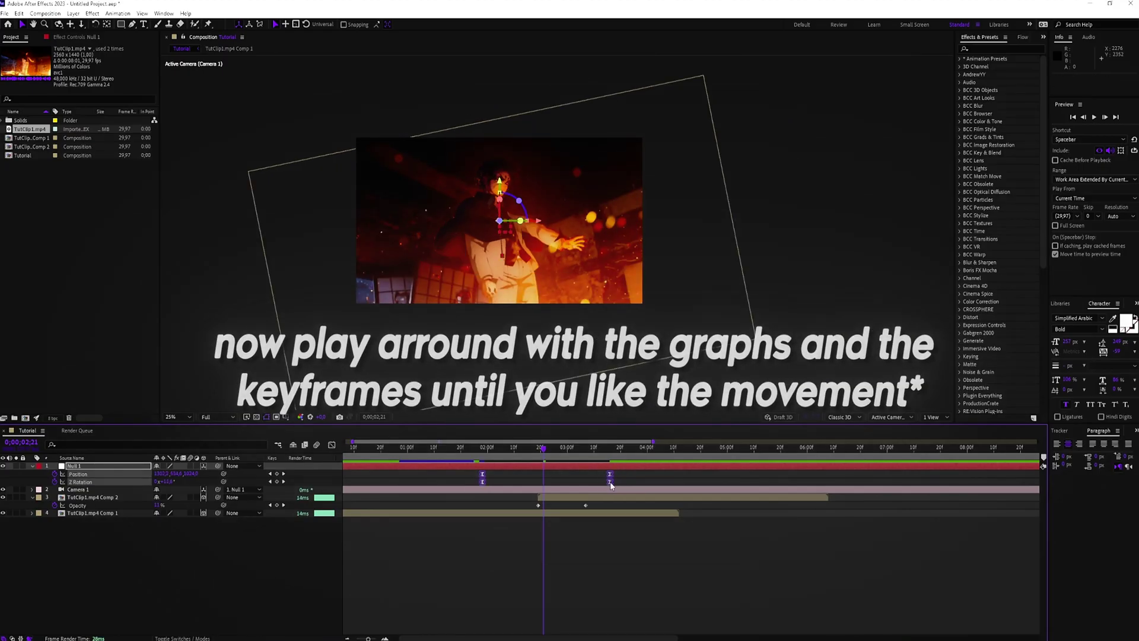
key(shift+F3)
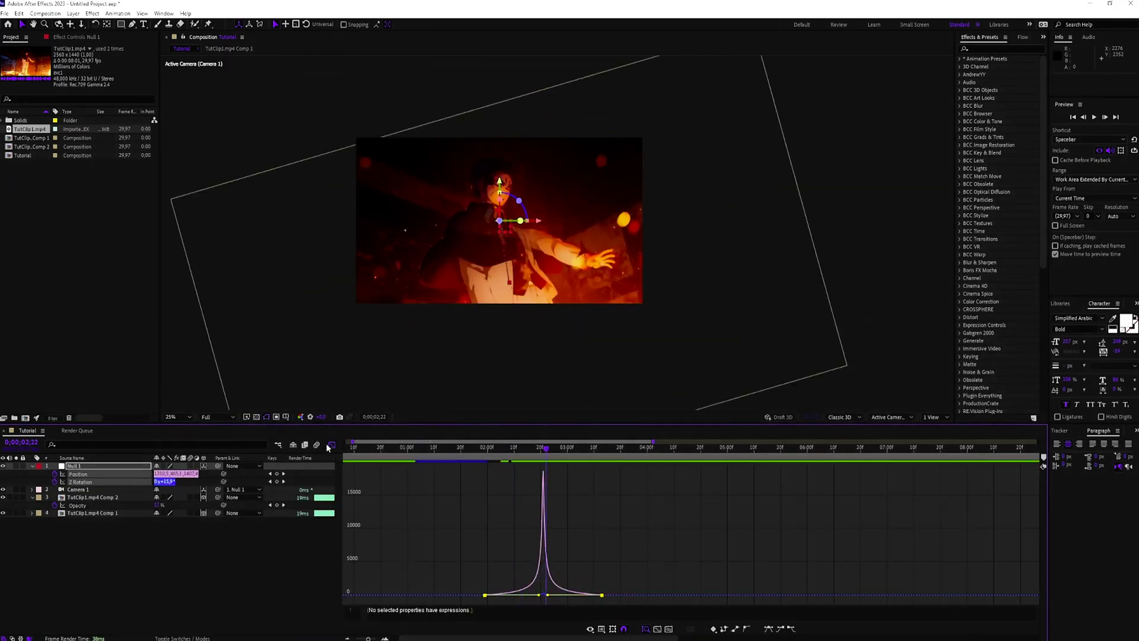
Return to the layer bars and enable motion blur for the composition and both clip layers
key(shift+F3)
click(190, 497)
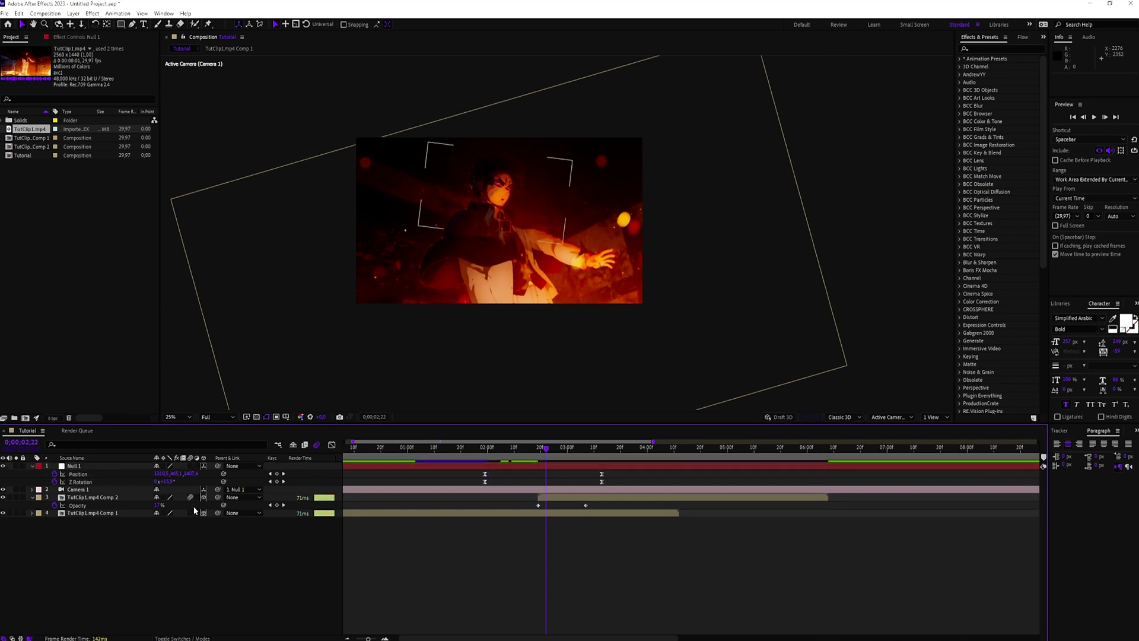
click(191, 512)
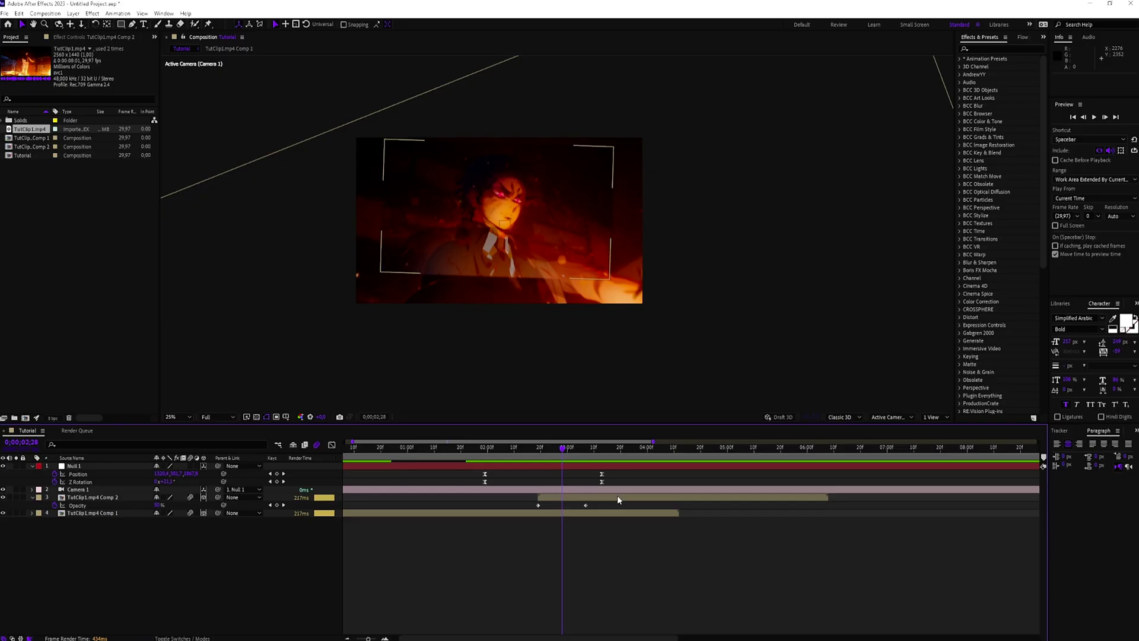
Start the close-up clip at 0;00;02;11, stretch its opacity fade to about 0;00;03;12, and apply Easy Ease to both opacity keyframes
drag(617, 496, 503, 512)
key(i)
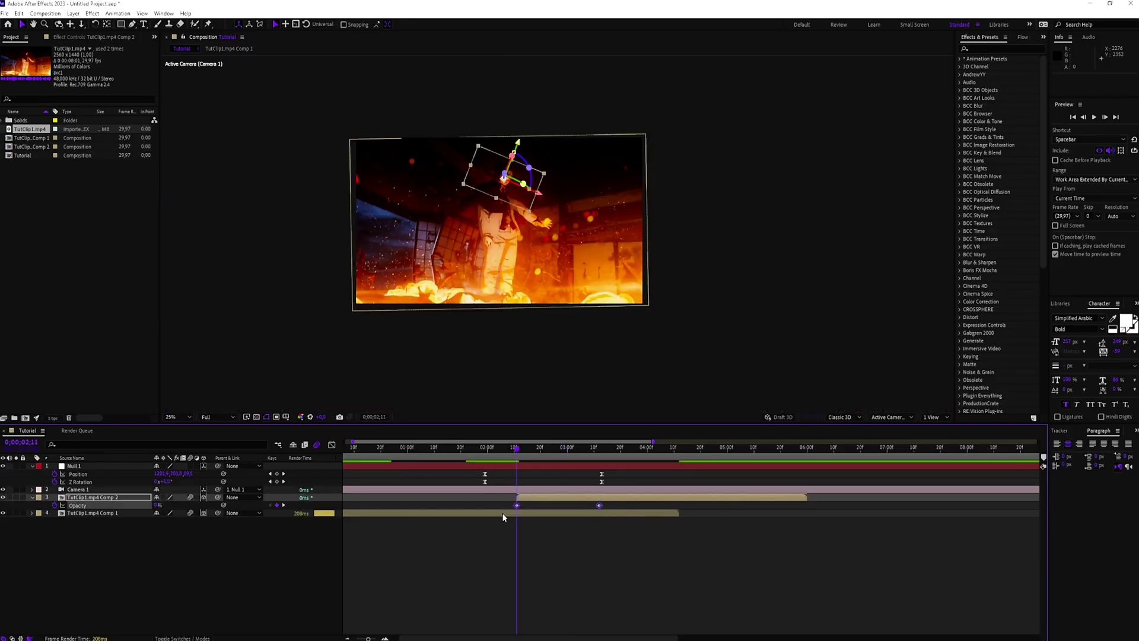
key(F9)
click(522, 523)
Apply Motion Tile to the close-up clip with mirrored edges and an enlarged output width and height
drag(520, 450, 558, 446)
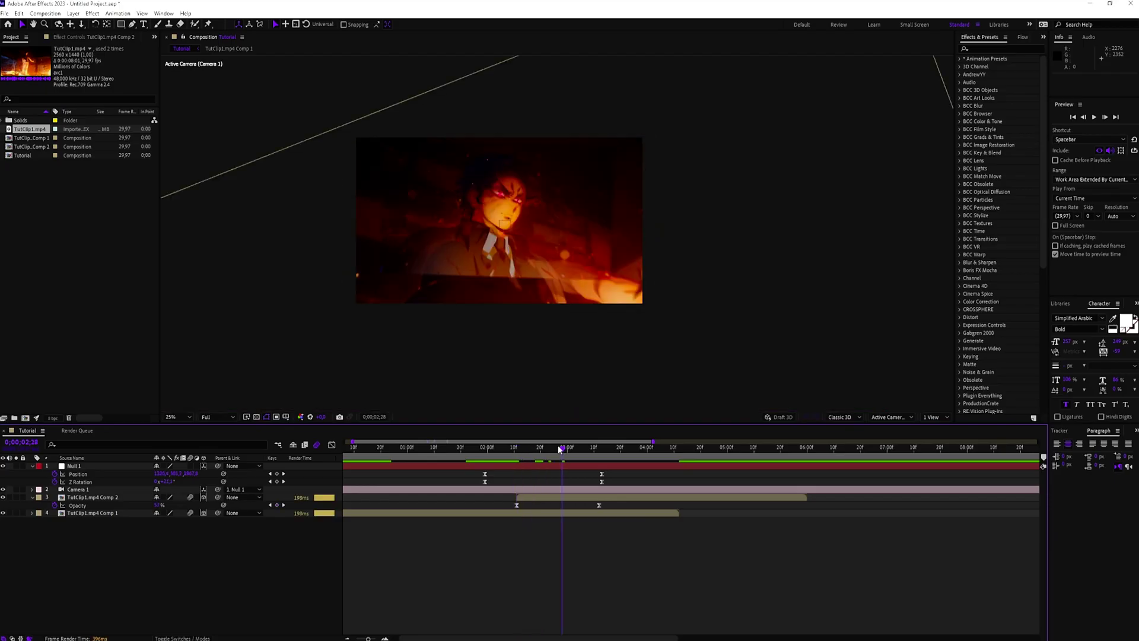
click(544, 143)
click(985, 48)
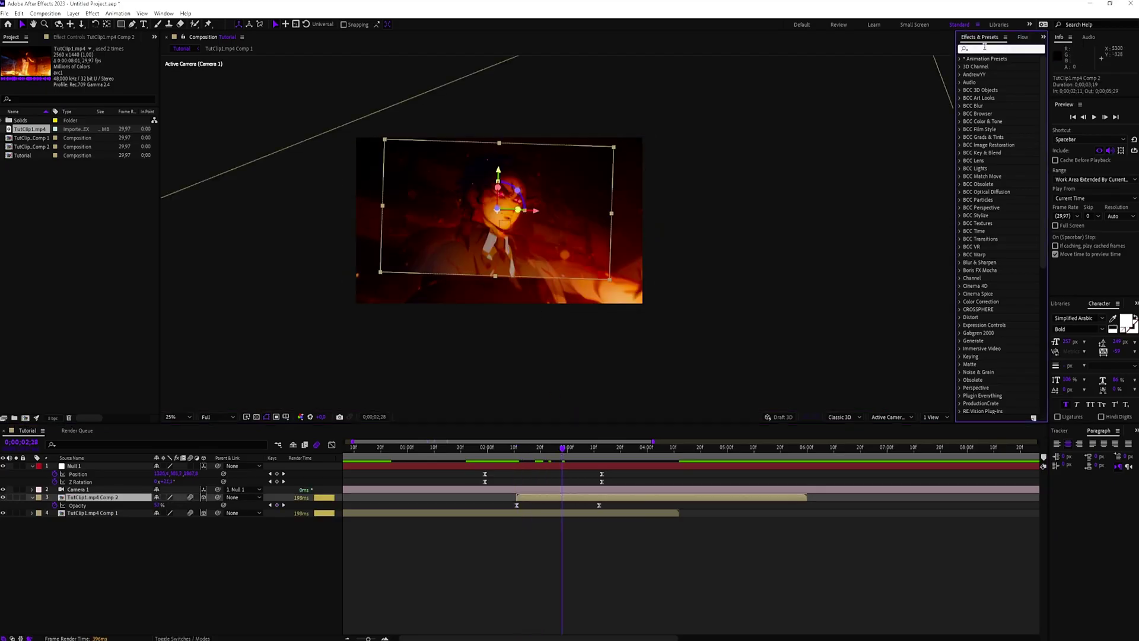
text(motion tile)
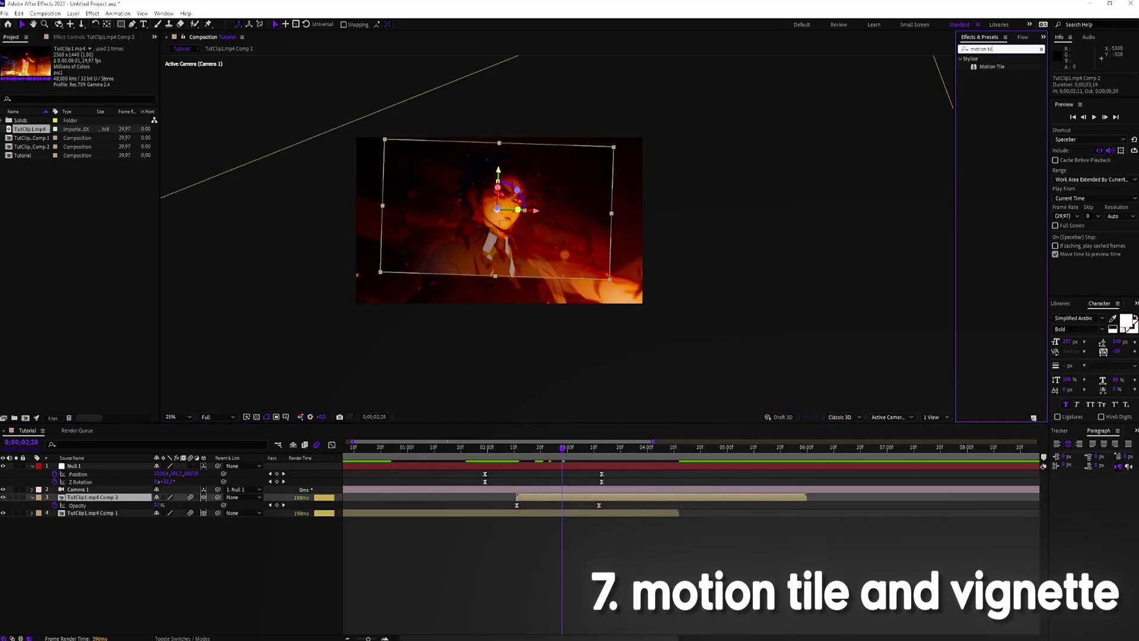
double_click(992, 66)
mouse_move(95, 88)
mouse_down()
mouse_move(105, 88)
mouse_move(97, 96)
mouse_up()
key(Return)
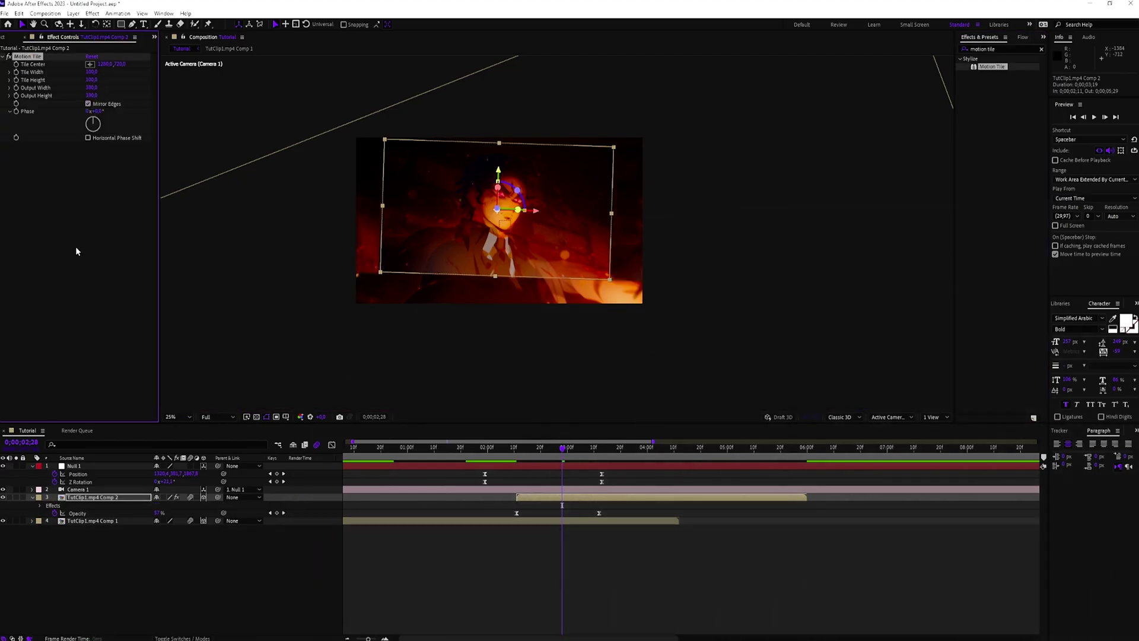
click(83, 249)
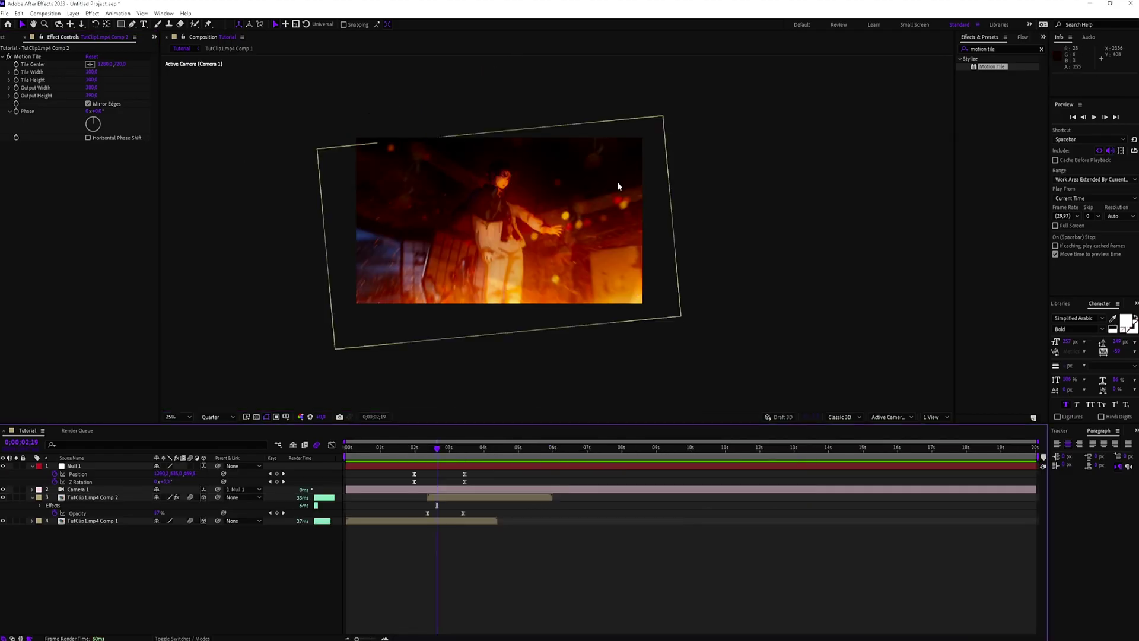
Apply the Sapphire S_Vignette effect to the close-up clip and preview it
click(582, 165)
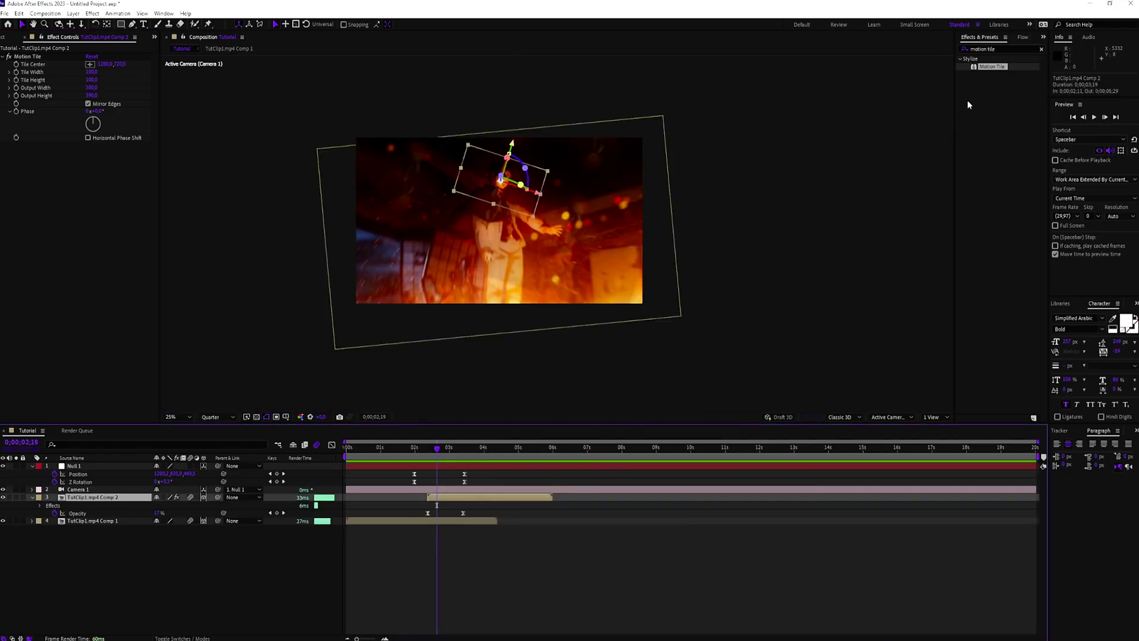
click(1001, 50)
text(vignette)
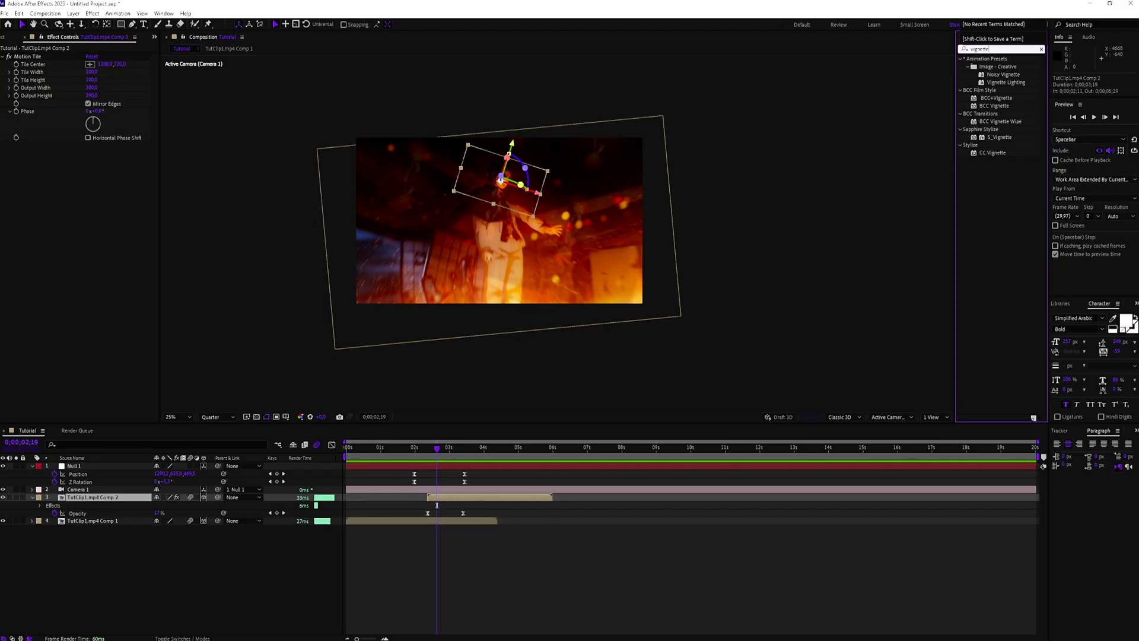
drag(1000, 137, 127, 215)
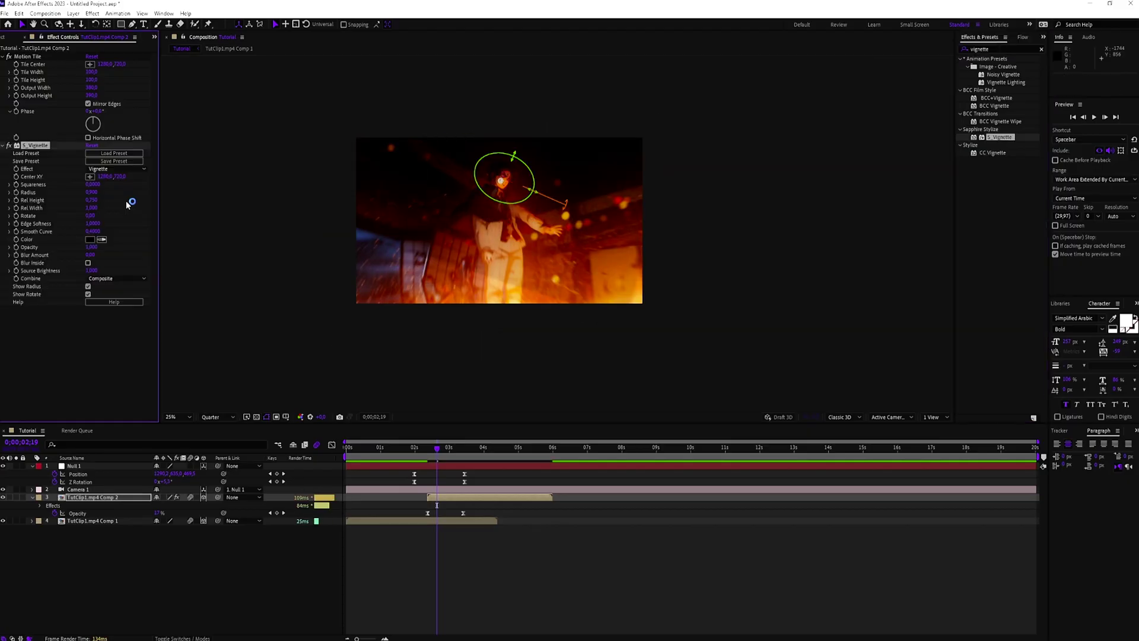
key(space)
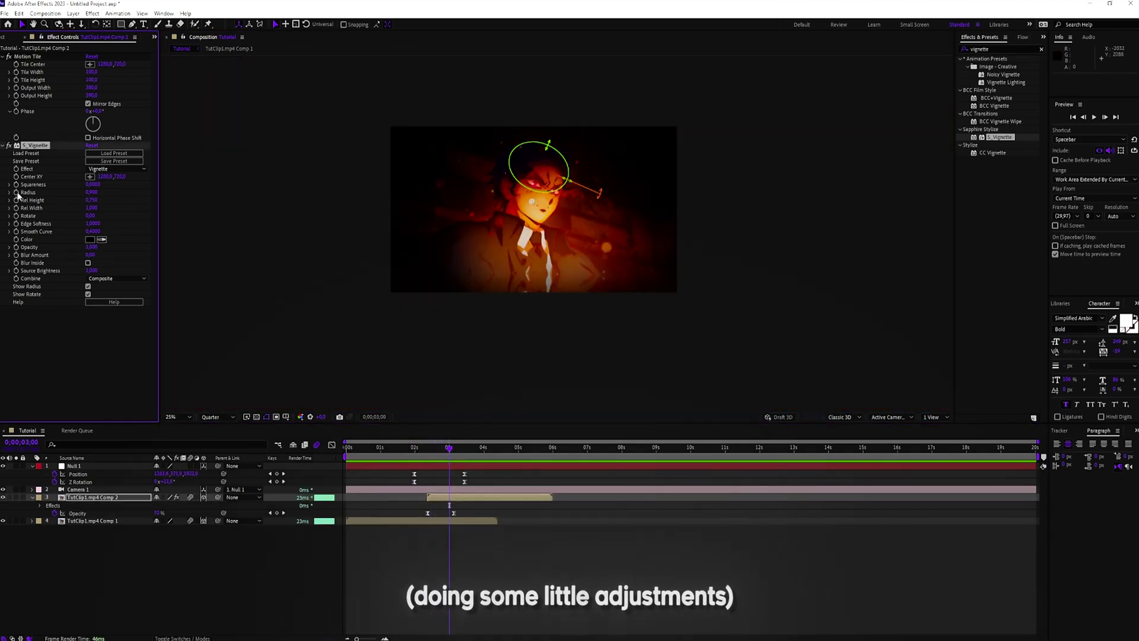
Keyframe the vignette's Radius from a low to a higher value through the transition and apply Easy Ease to both keyframes
key(u)
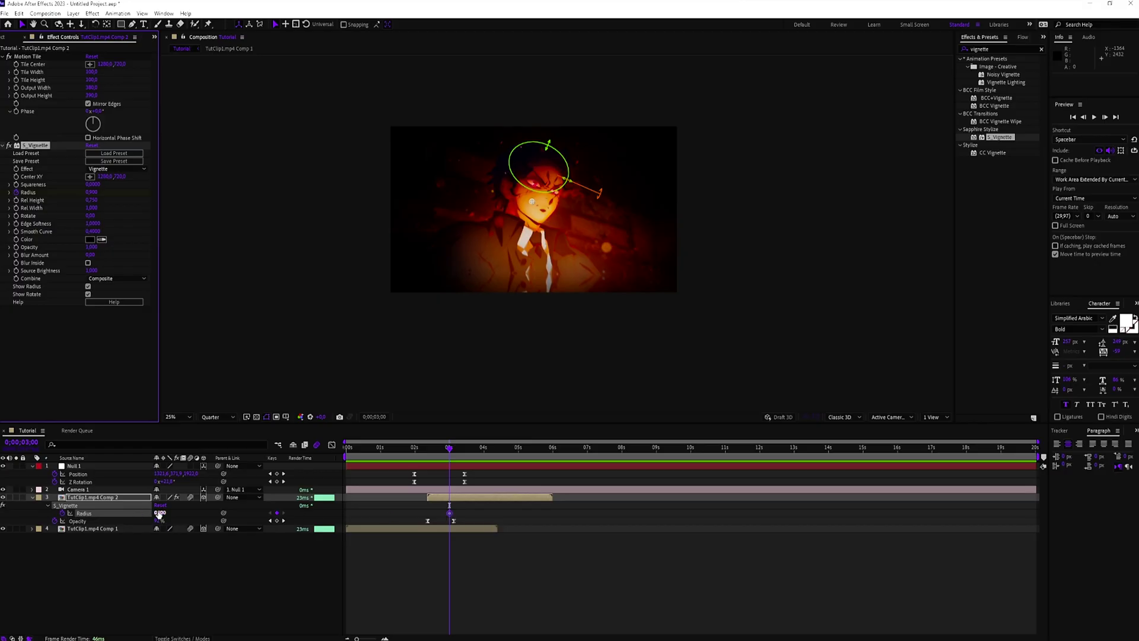
mouse_move(159, 513)
mouse_down()
mouse_move(248, 541)
mouse_move(141, 514)
mouse_move(164, 513)
mouse_up()
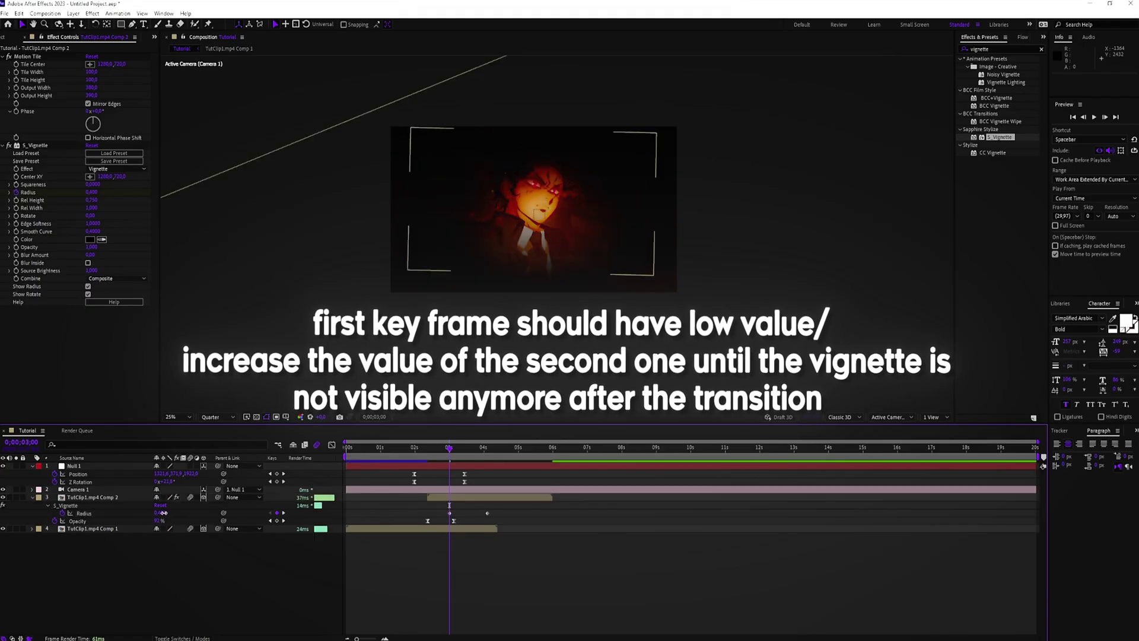
drag(449, 513, 427, 513)
shift+click(487, 513)
key(F9)
click(451, 476)
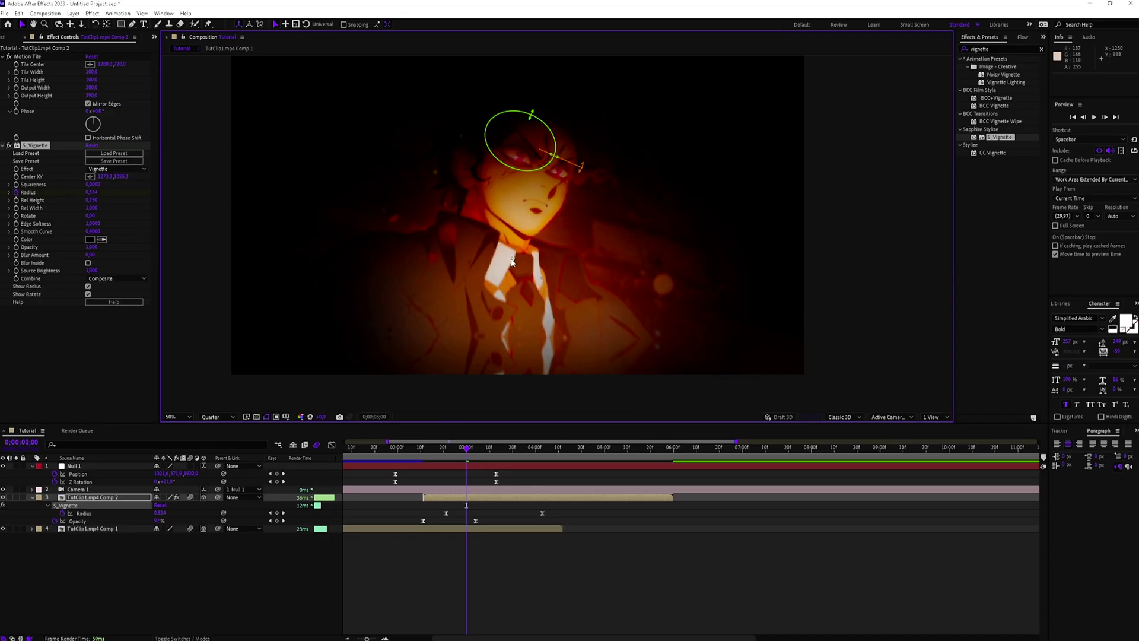
Reposition the vignette's centre on the close-up clip and undo the last Motion Tile output size changes
mouse_move(512, 261)
mouse_down()
mouse_move(509, 170)
mouse_move(527, 201)
mouse_move(503, 277)
mouse_up()
scroll(535, 177, down, 1)
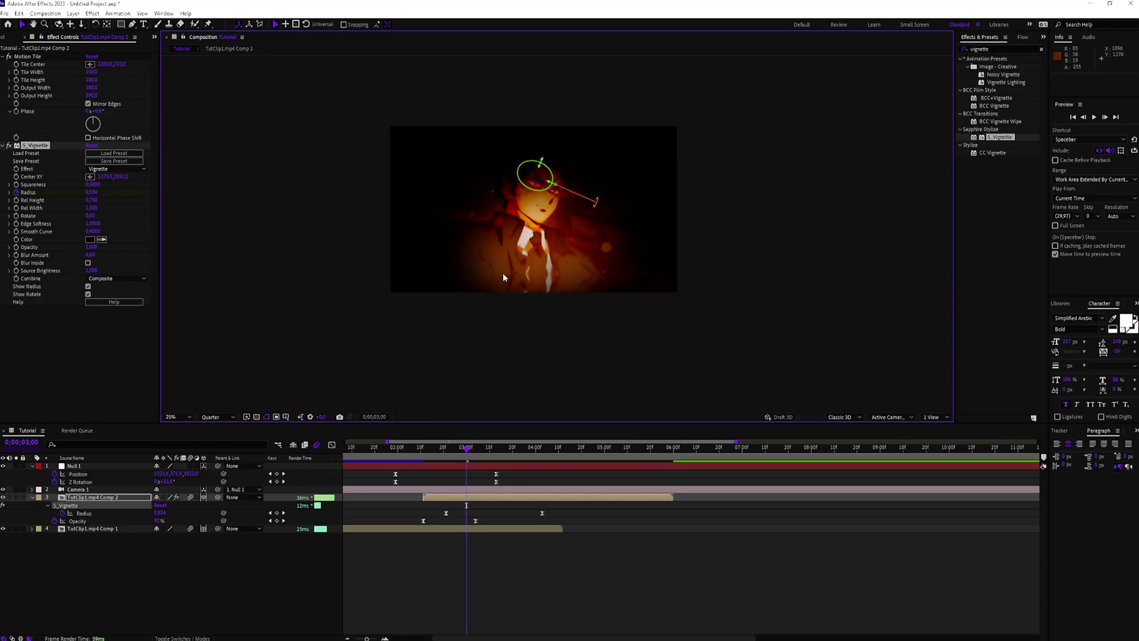
scroll(506, 272, up, 3)
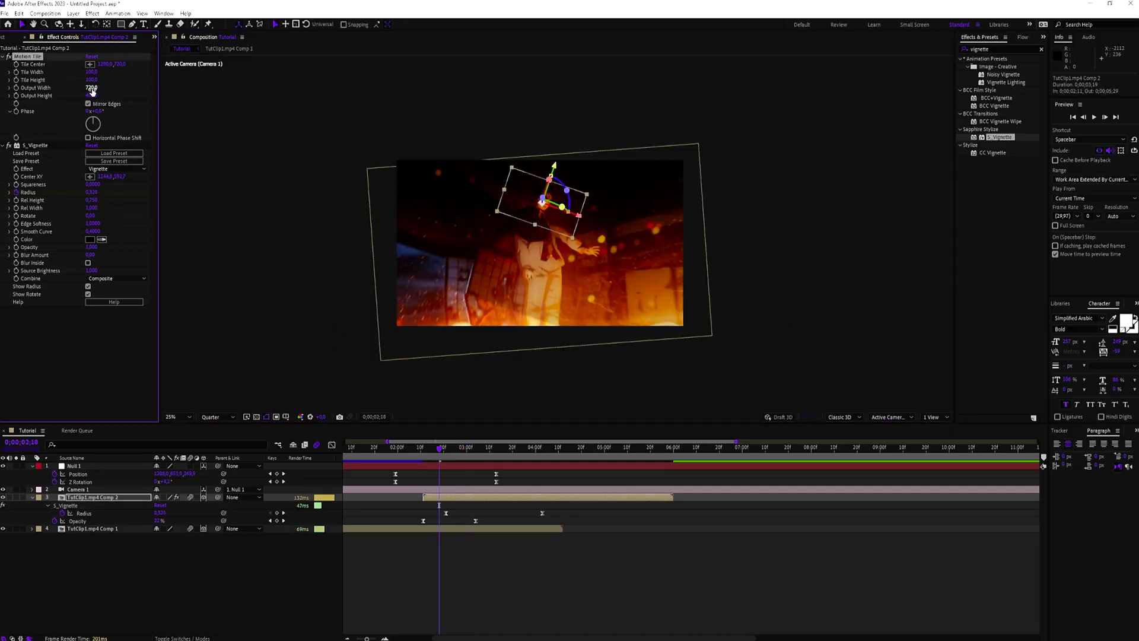
key(ctrl+z)
key(ctrl+z)
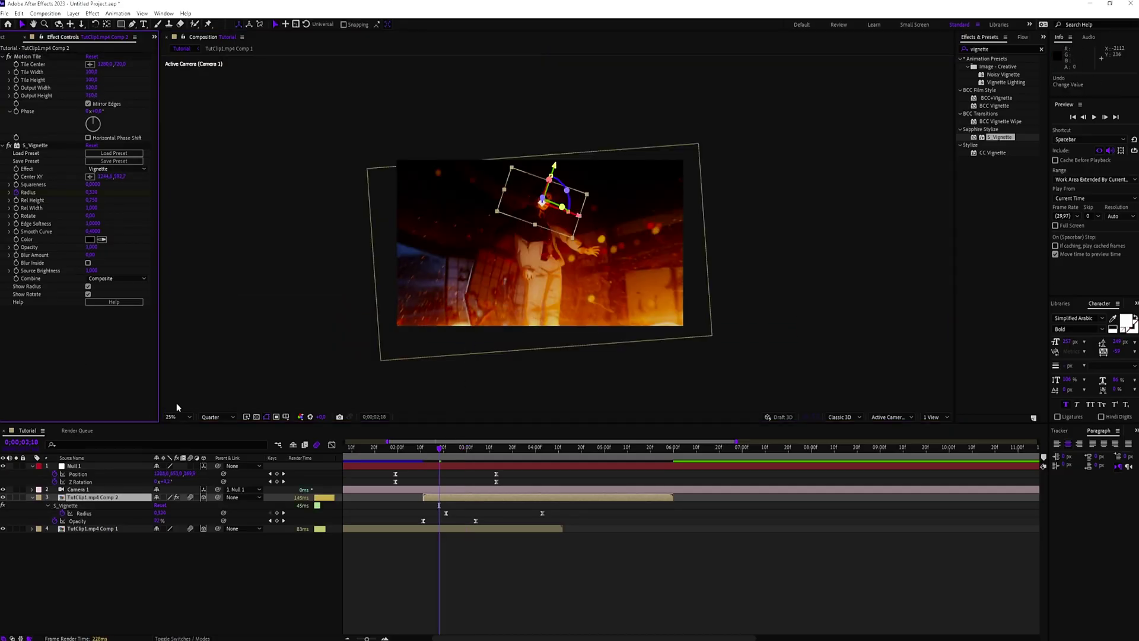
Add an adjustment layer and trim it around the transition, from about 0;00;01;19 to 0;00;04;09
click(428, 451)
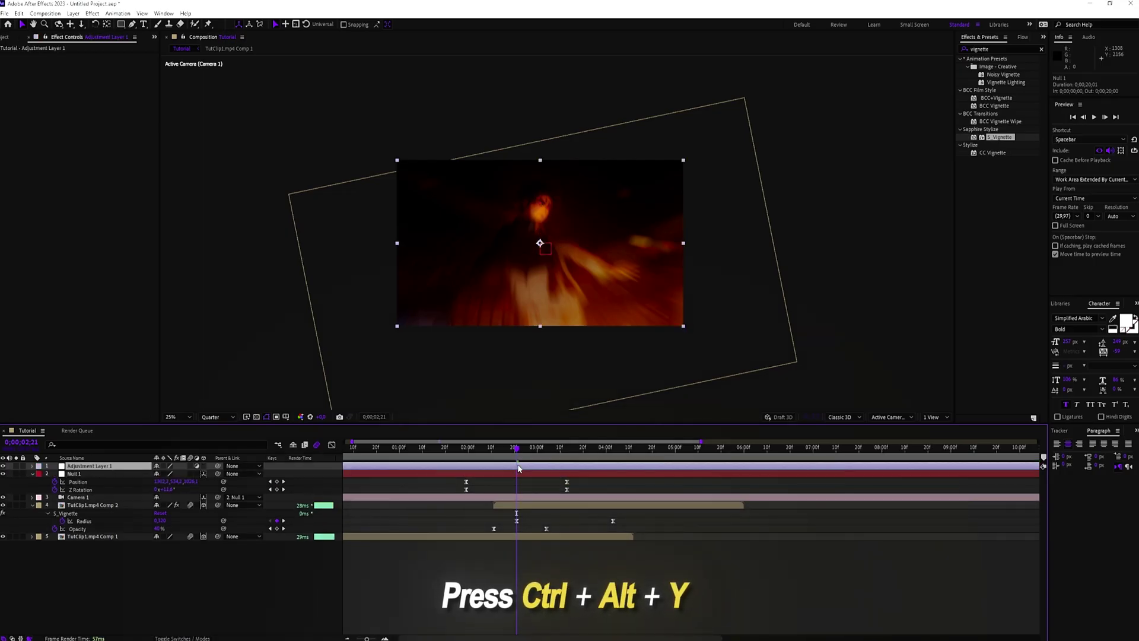
key(ctrl+shift+d)
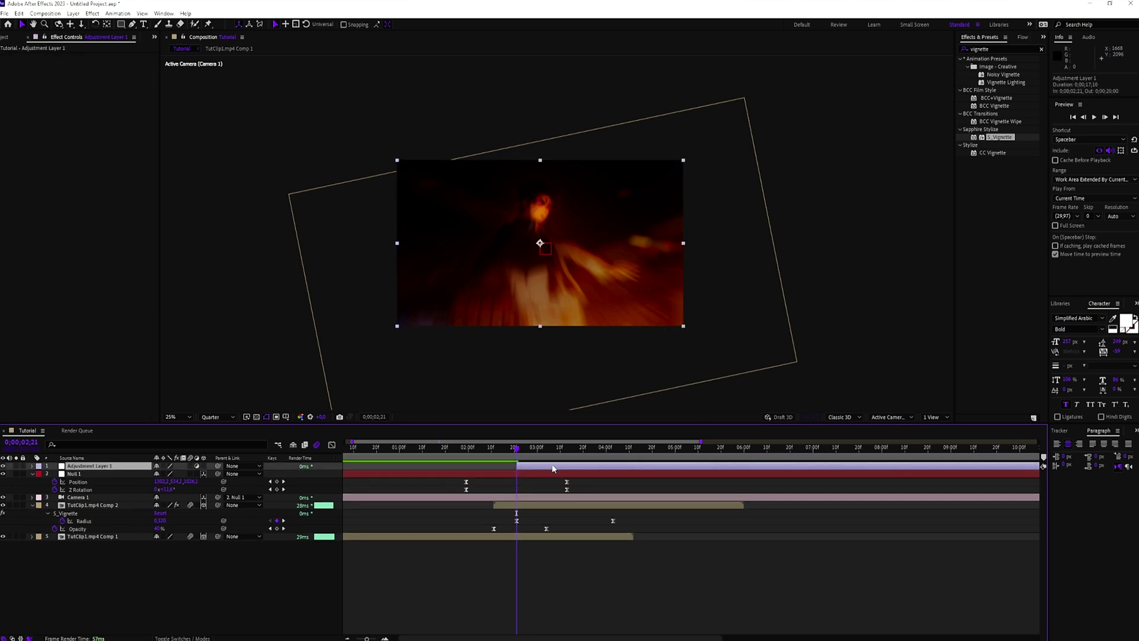
click(527, 449)
drag(527, 452, 534, 450)
Apply Gaussian Blur to the adjustment layer and keyframe an eased Blurriness peak at 0;00;02;22 between two surrounding keyframes of 0
click(990, 48)
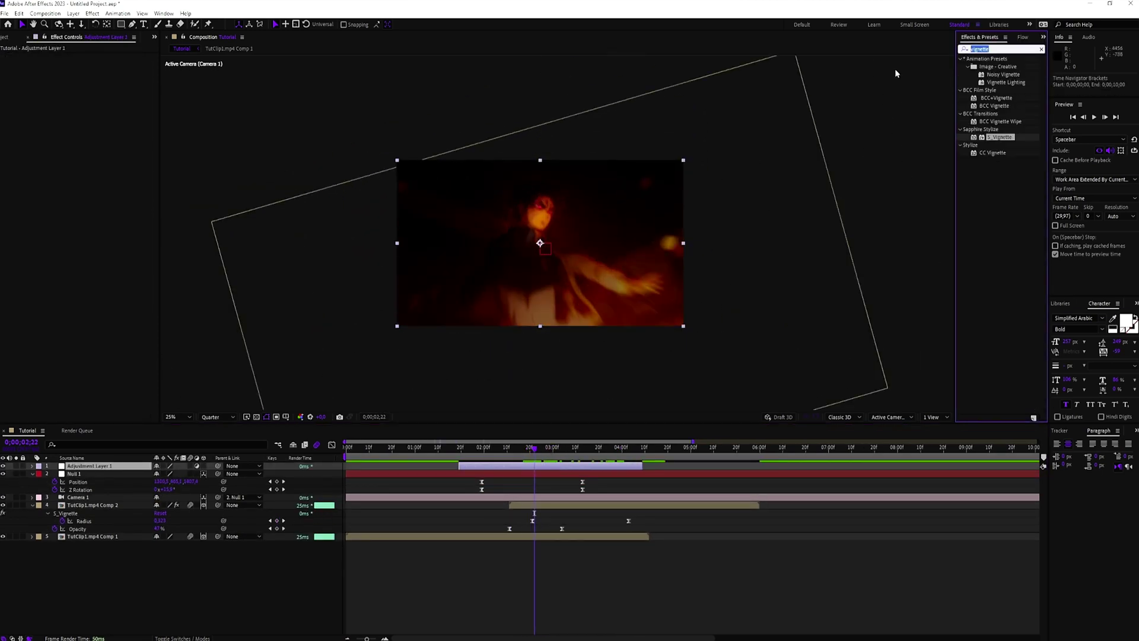
text(gauss)
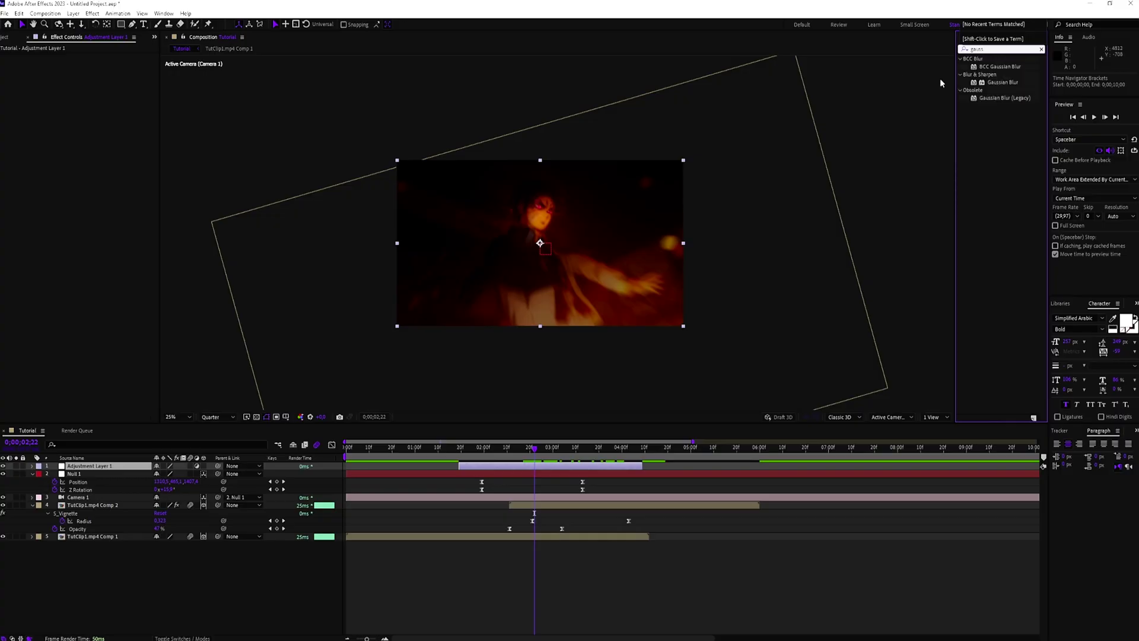
double_click(1001, 82)
click(16, 64)
key(u)
drag(535, 481, 477, 481)
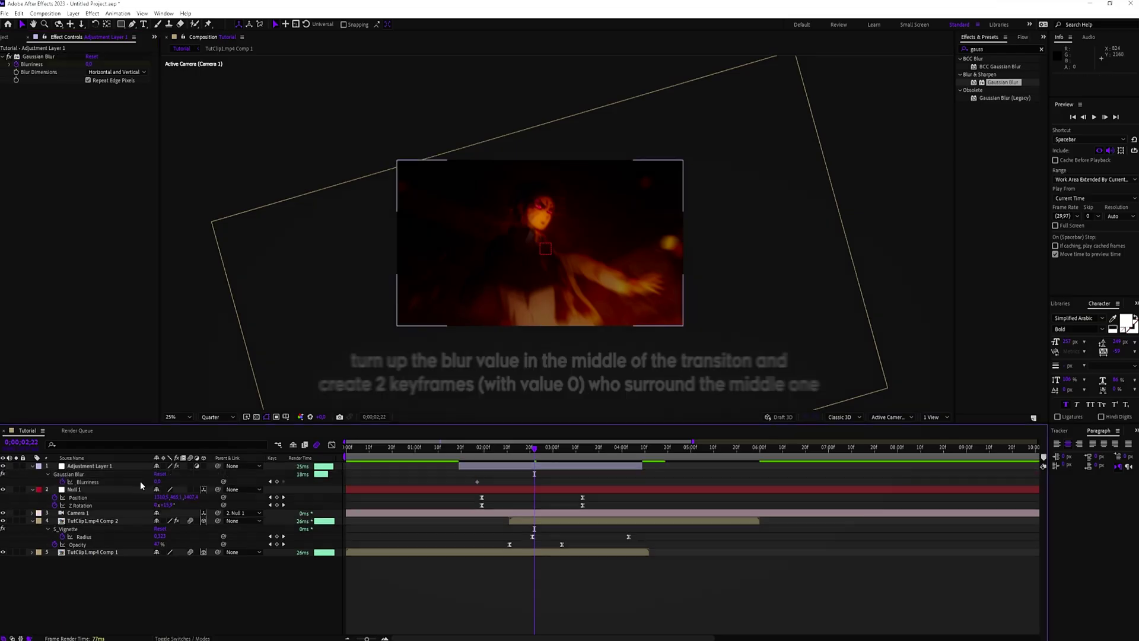
mouse_move(157, 482)
mouse_down()
mouse_move(175, 481)
mouse_move(161, 482)
mouse_up()
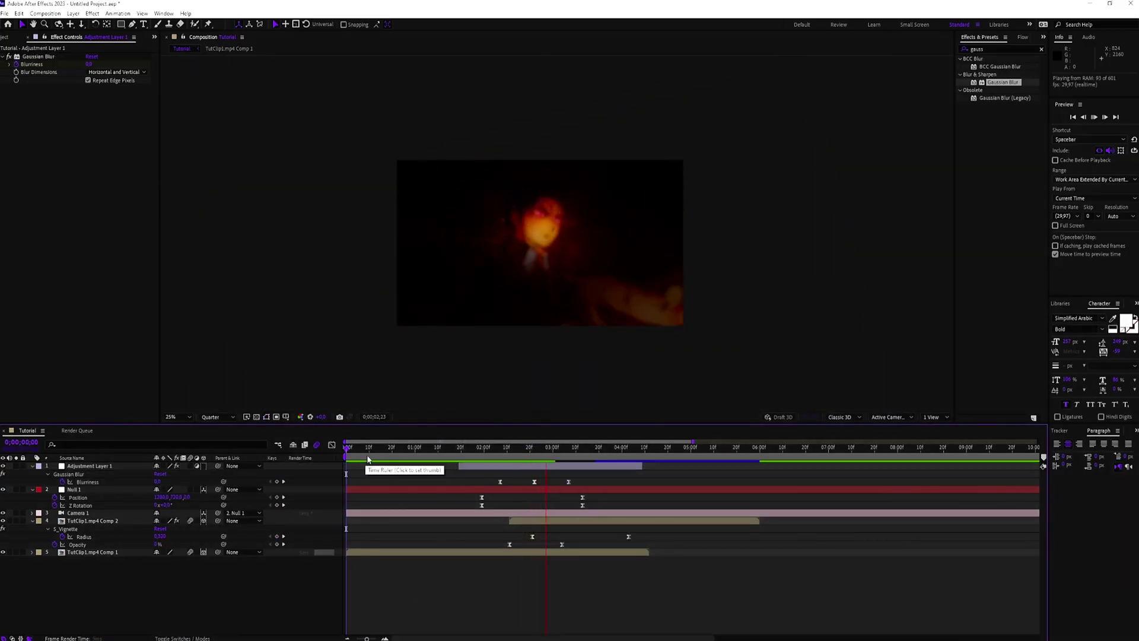
Add a second null object above the existing null and scrub through the start of the transition
click(529, 492)
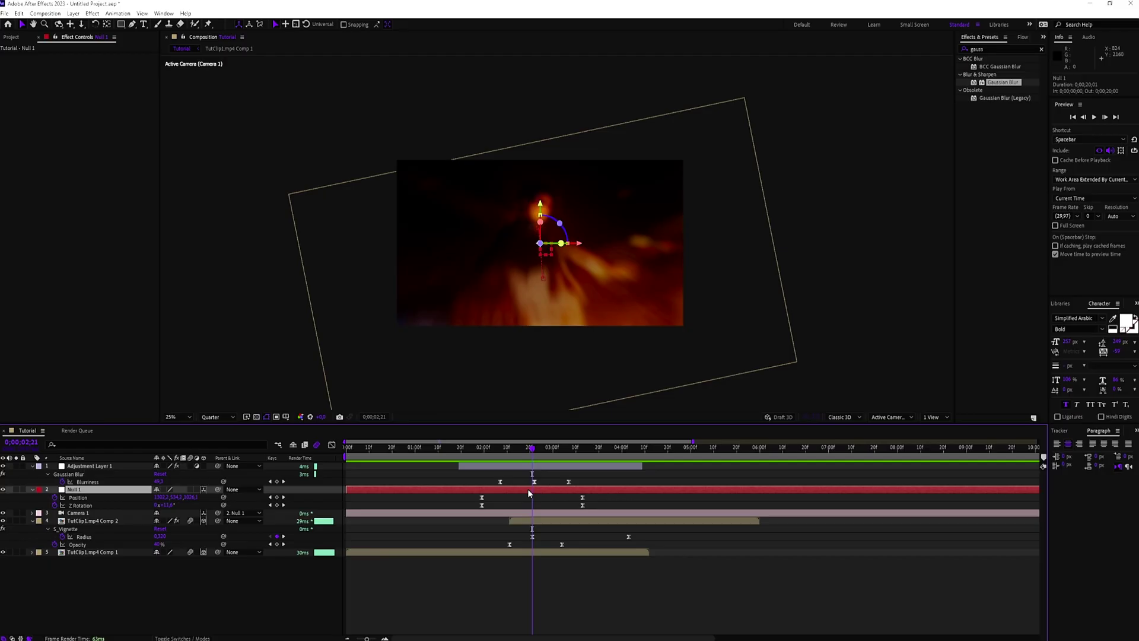
key(ctrl+alt+shift+y)
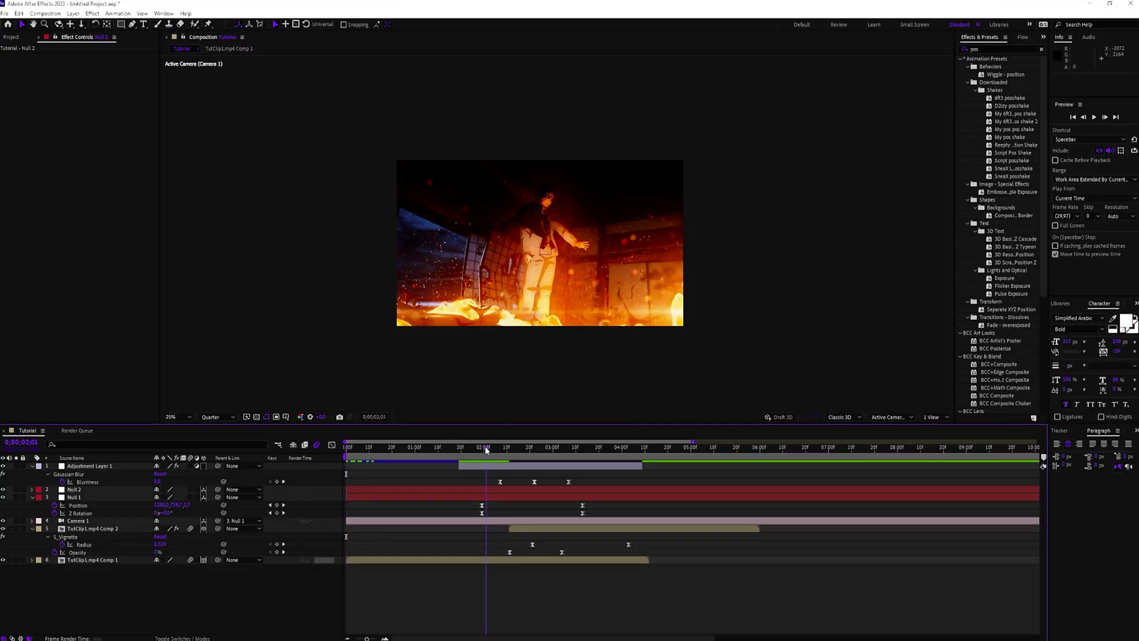
drag(485, 446, 494, 451)
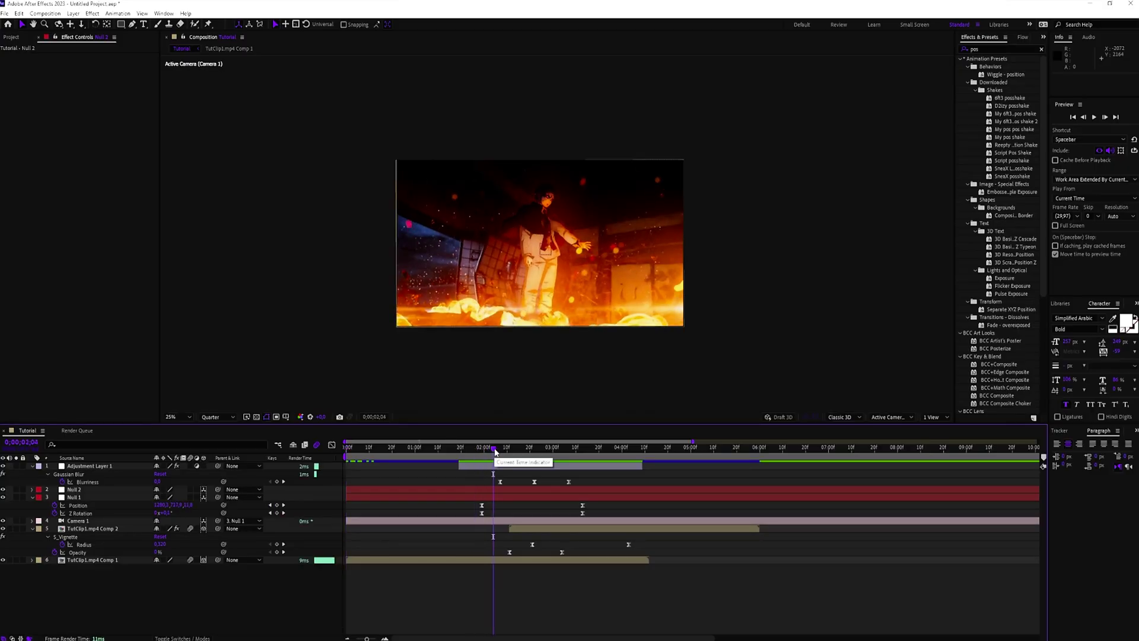
Save the project as Tutorial.aep in the MyTuts folder
key(ctrl+s)
click(96, 219)
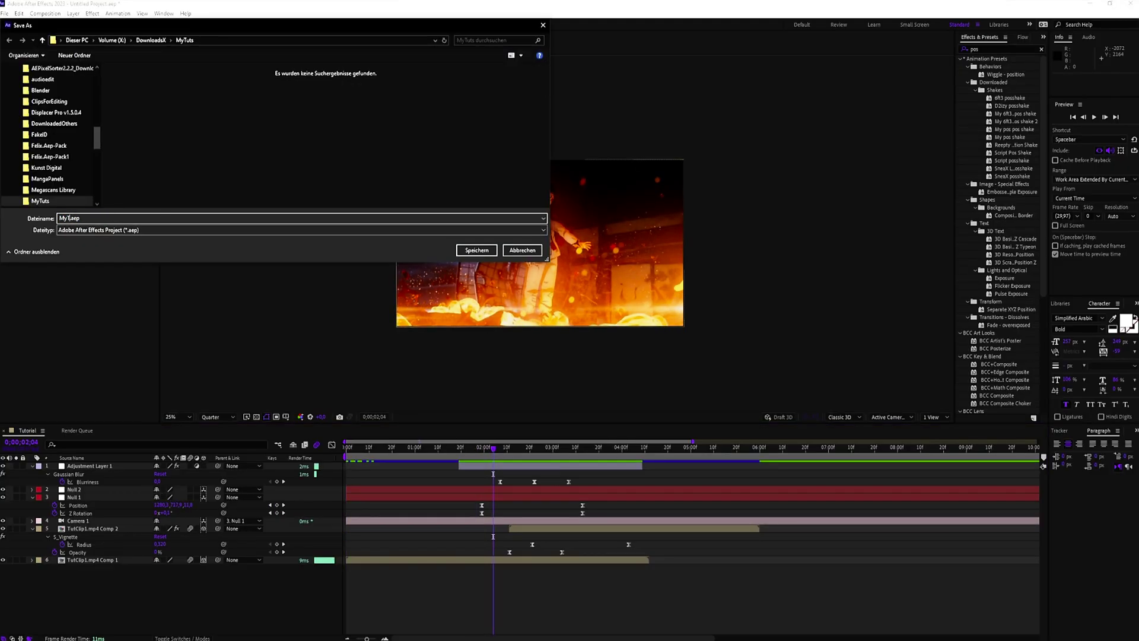
click(473, 251)
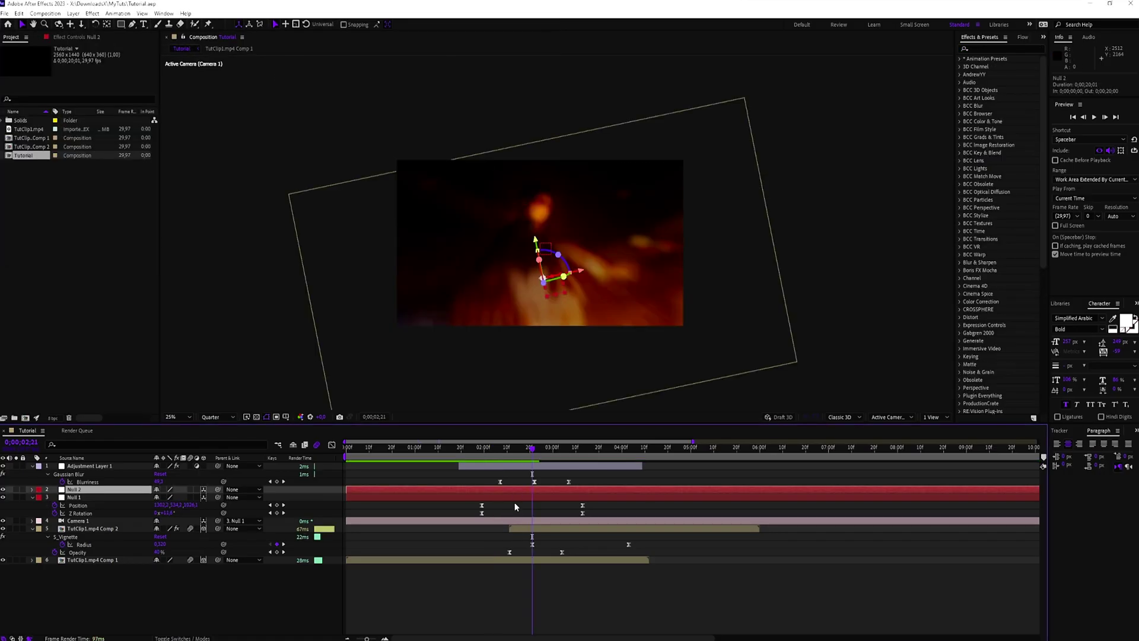
Apply the pos shake preset to the second null and start its Z Rotation keyframes at about 0;00;00;27 and position keyframes at about 0;00;02;03
click(528, 489)
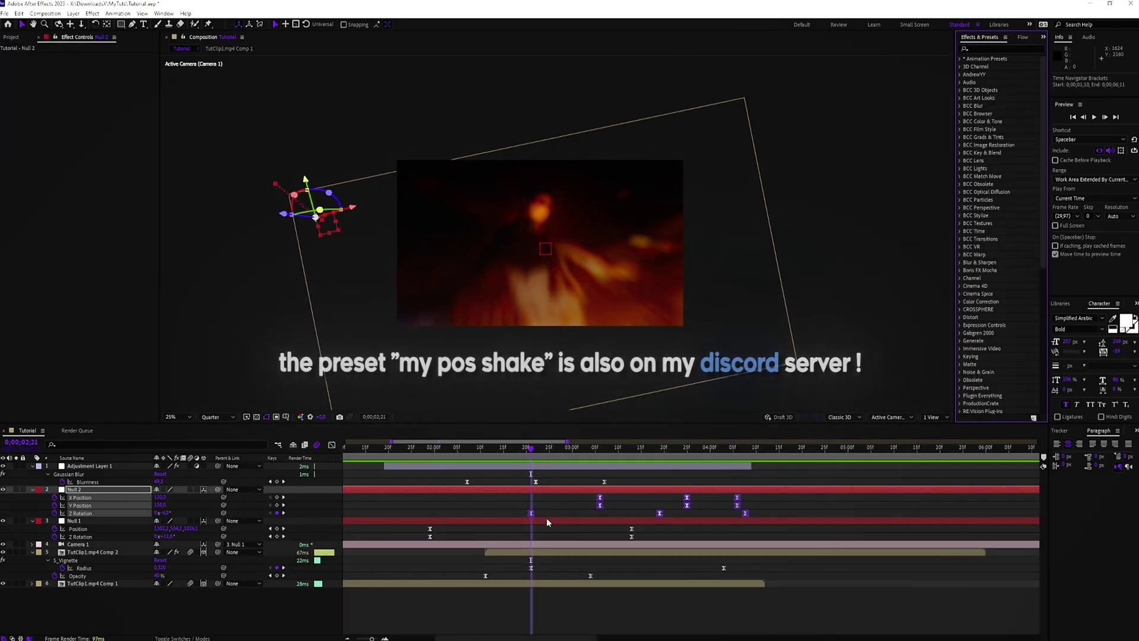
drag(532, 514, 469, 514)
key(ctrl+z)
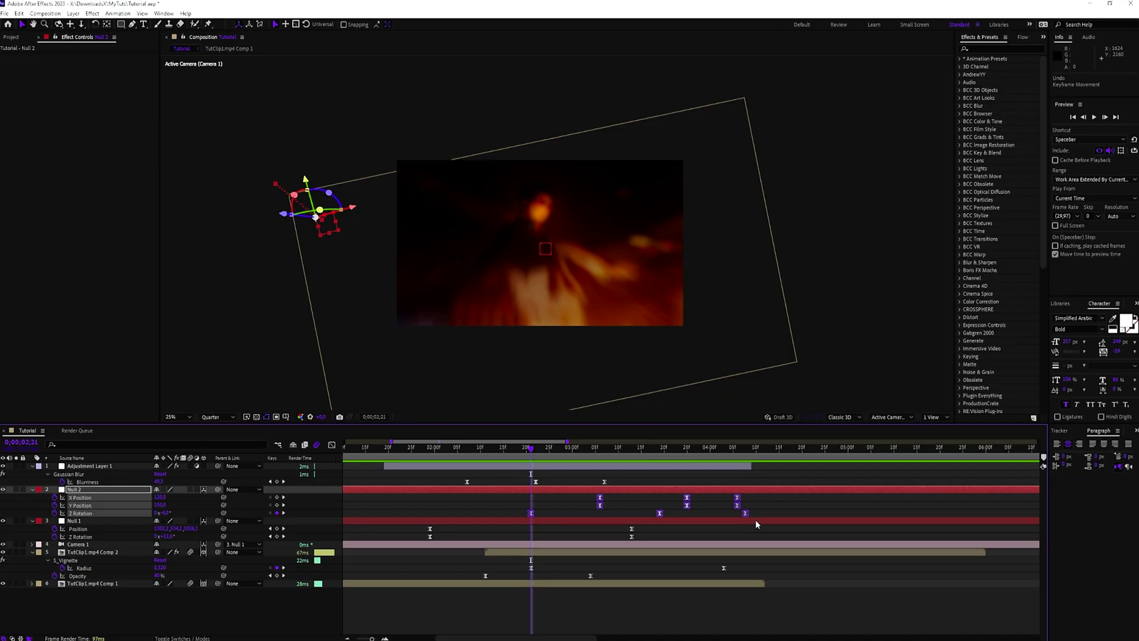
drag(478, 515, 434, 513)
key(minus)
drag(571, 506, 493, 507)
click(539, 510)
drag(415, 449, 408, 462)
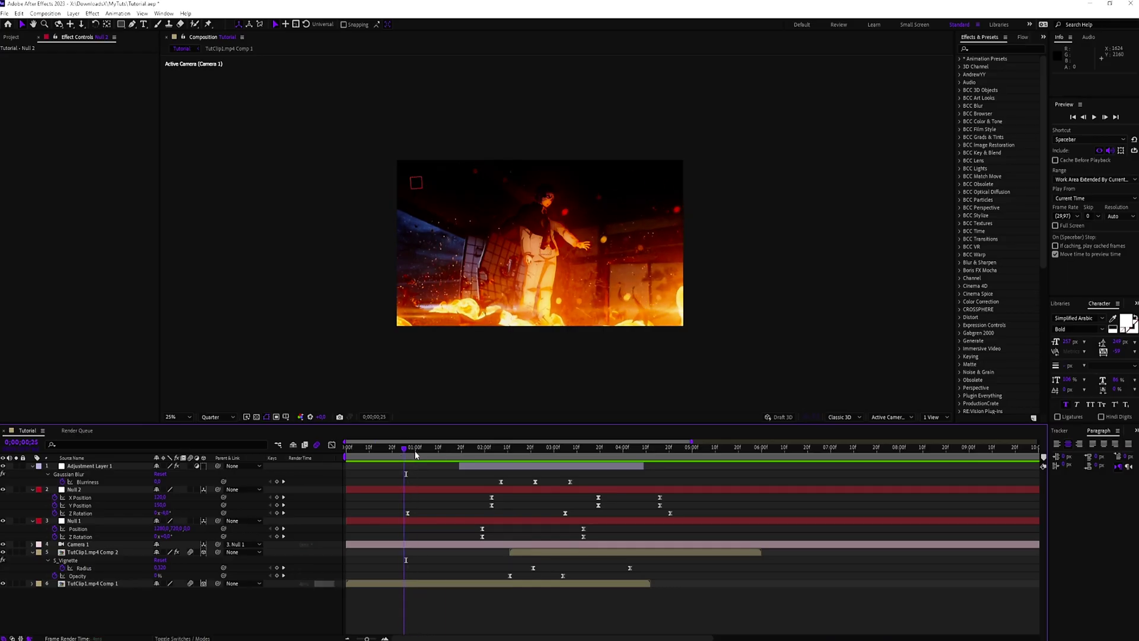
Parent the first null to the shake null, and parent the shake null to a newly added null
click(219, 522)
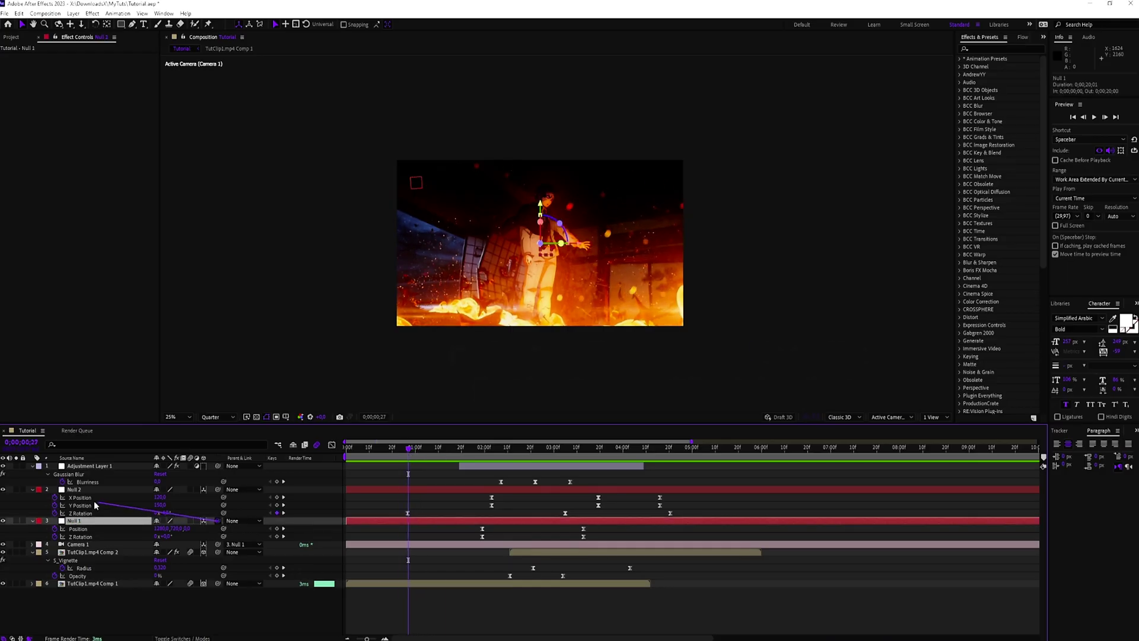
drag(218, 522, 74, 494)
drag(75, 495, 75, 491)
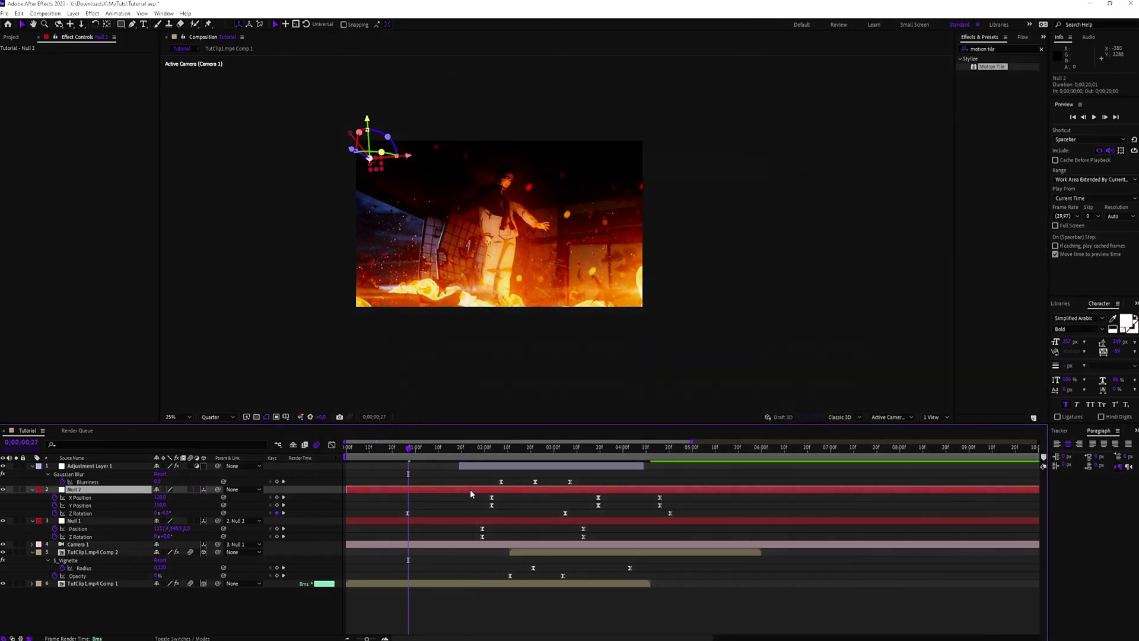
key(ctrl+alt+shift+y)
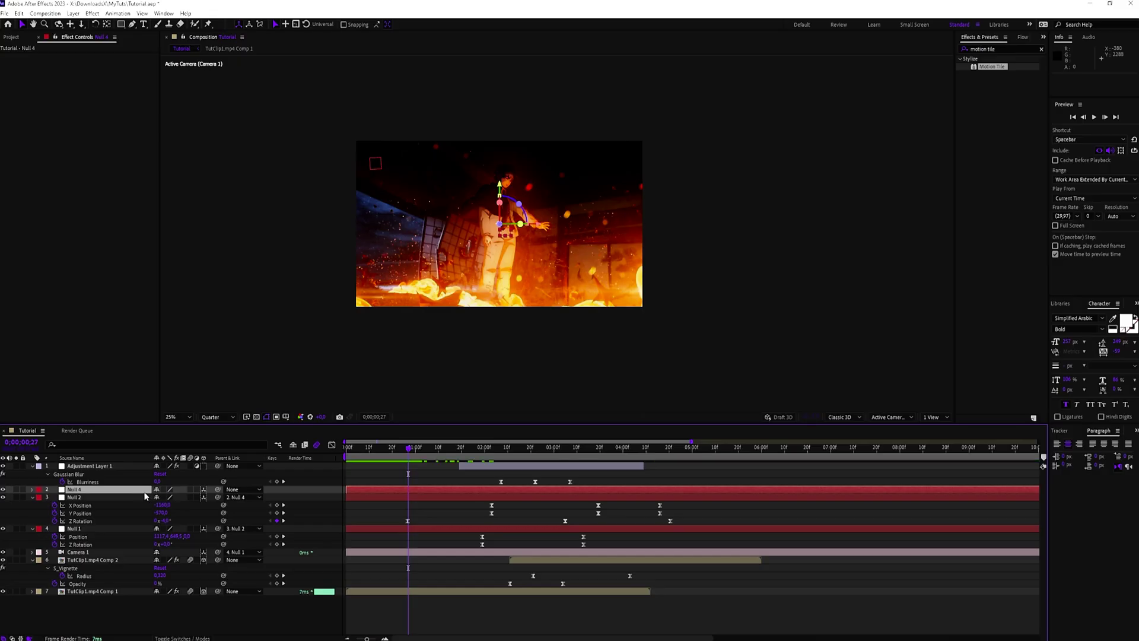
key(space)
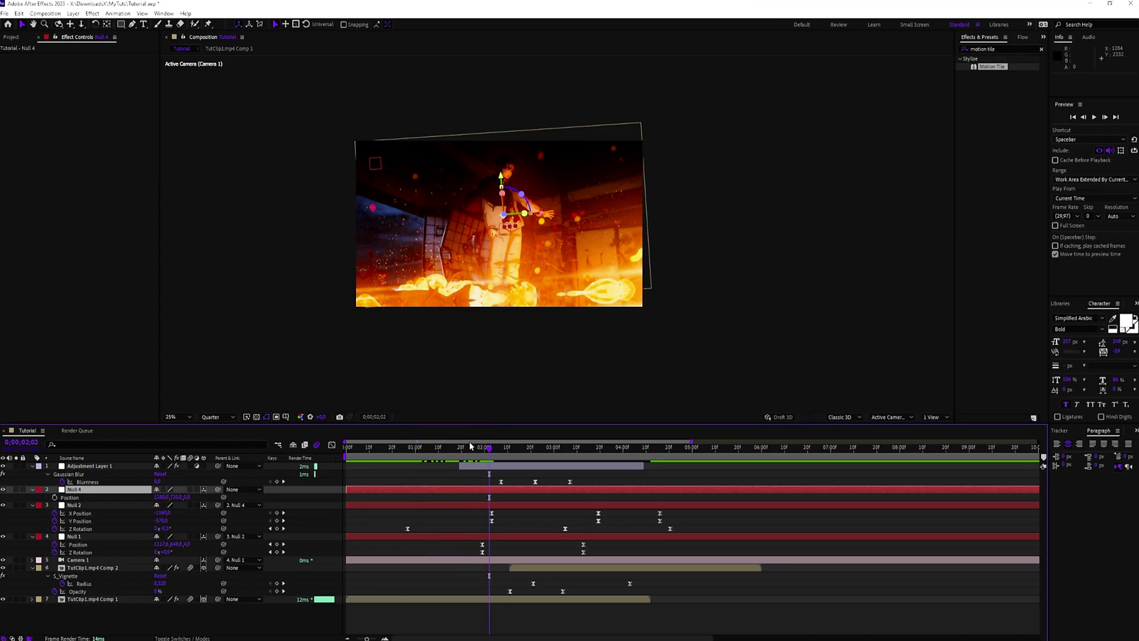
Keyframe the newest null's position at 0;00;00;27 and 0;00;03;02, shifting its X value at the second keyframe to re-centre the close-up
drag(470, 446, 412, 451)
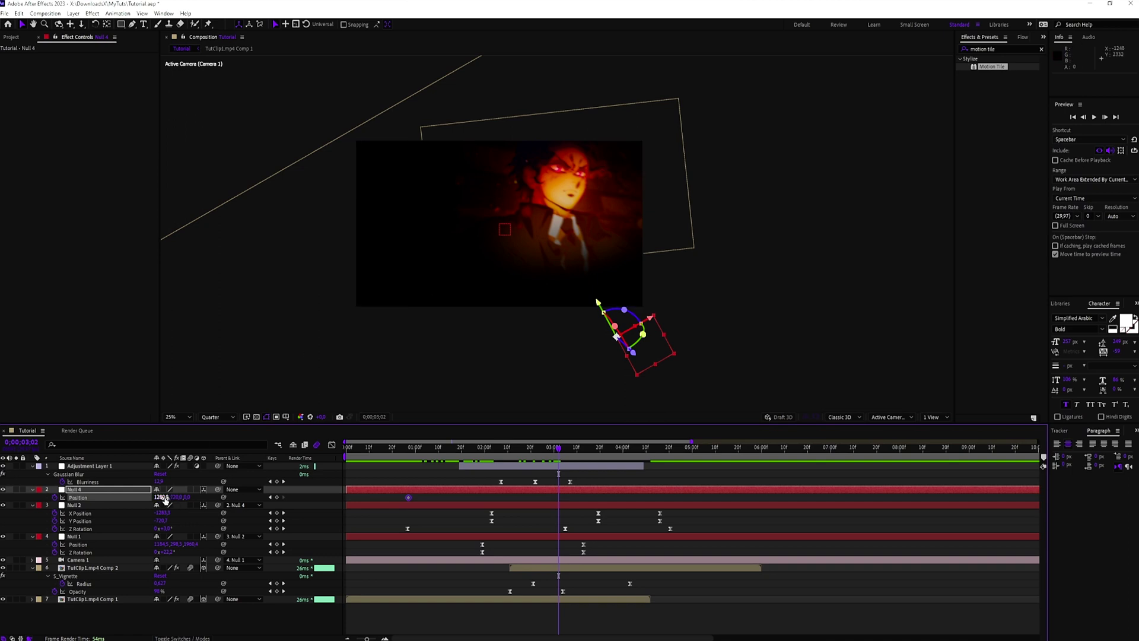
mouse_move(164, 497)
mouse_down()
mouse_move(234, 497)
mouse_move(181, 497)
mouse_up()
key(space)
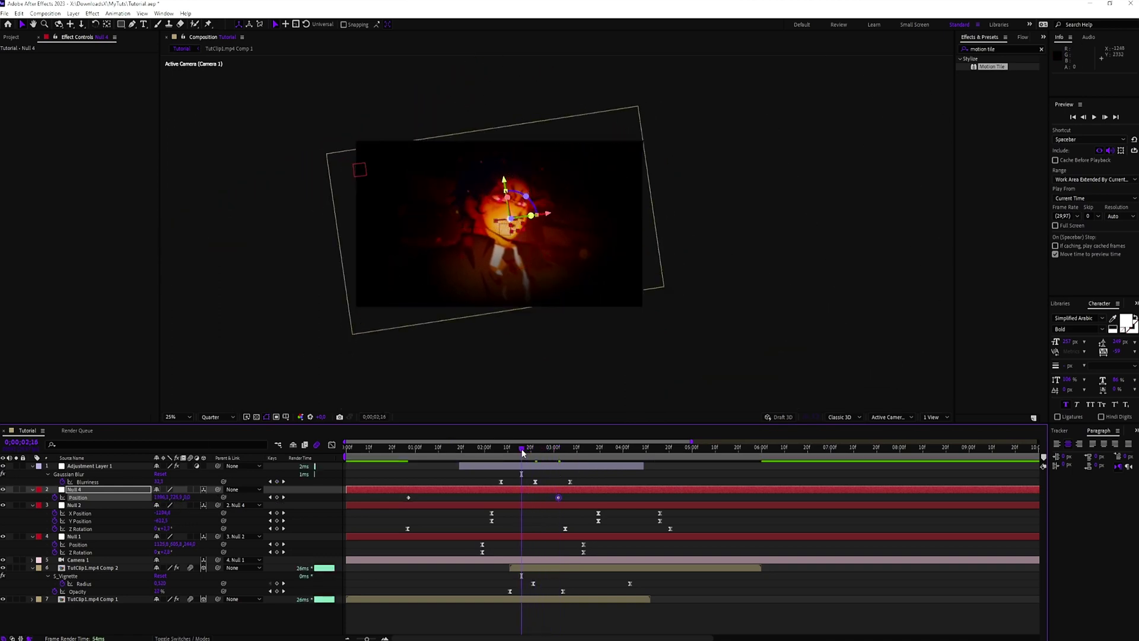
Keyframe Null 4's position at about 0;00;03;20 and 0;00;04;16 to keep the close-up framed, and easy-ease all its position keyframes
drag(537, 456, 599, 456)
mouse_move(177, 497)
mouse_down()
mouse_move(223, 497)
mouse_move(186, 497)
mouse_up()
click(606, 498)
drag(605, 455, 660, 455)
drag(161, 497, 95, 497)
mouse_move(177, 497)
mouse_down()
mouse_move(121, 497)
mouse_move(175, 497)
mouse_move(155, 497)
mouse_up()
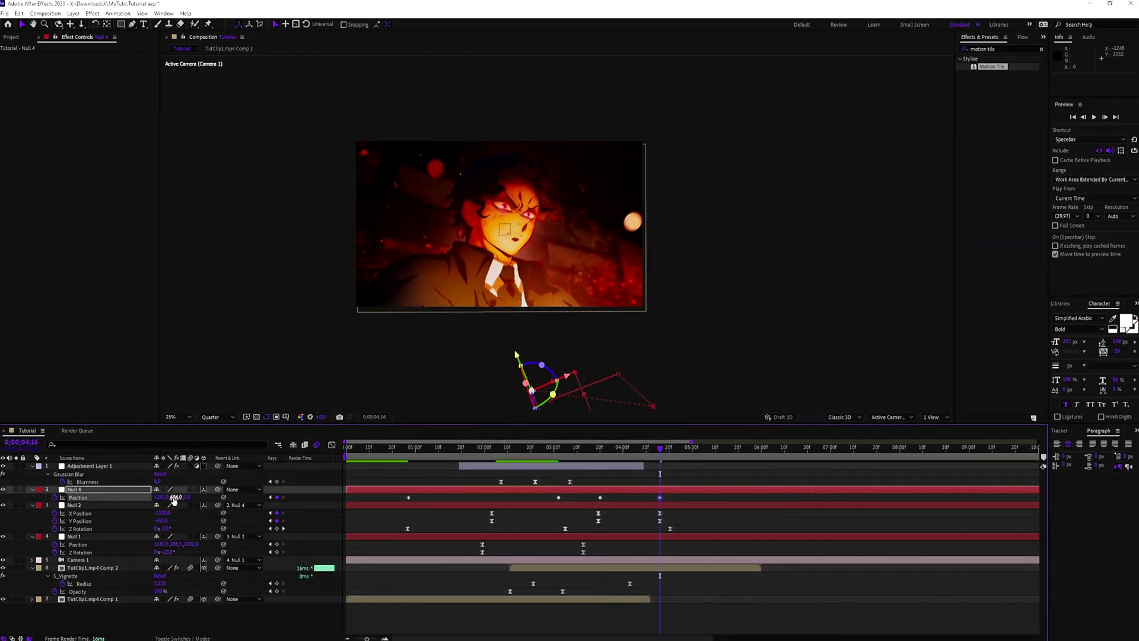
drag(672, 496, 461, 496)
key(F9)
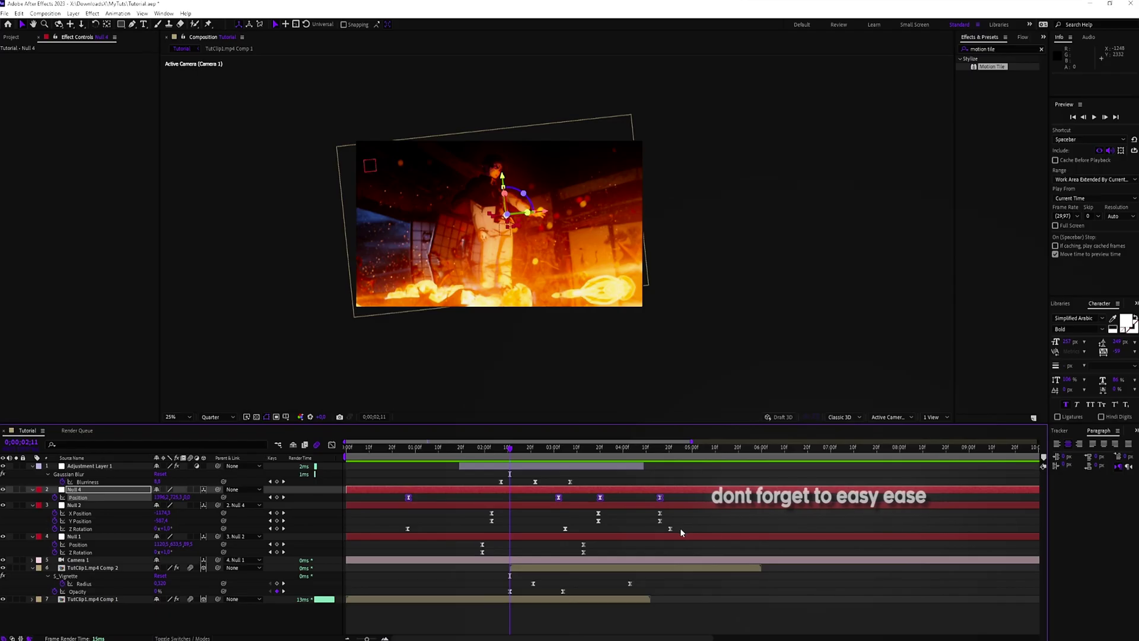
Shift all Null 4 and Null 2 keyframes earlier so the first ones sit at about 0;00;00;14, and preview the timing
drag(679, 529, 397, 493)
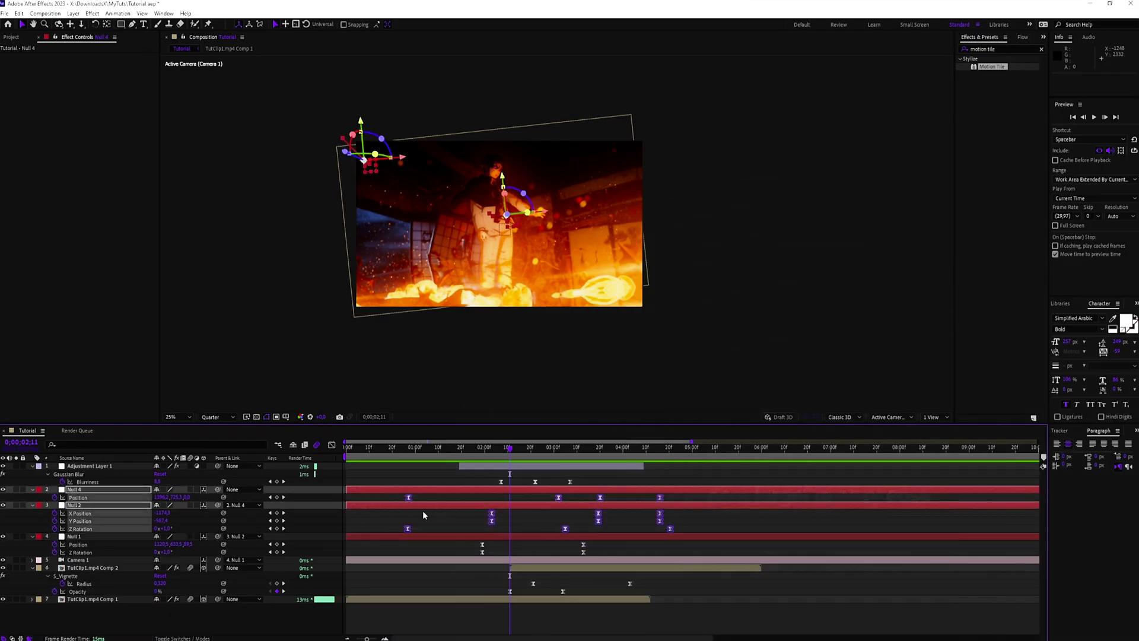
drag(406, 532, 387, 532)
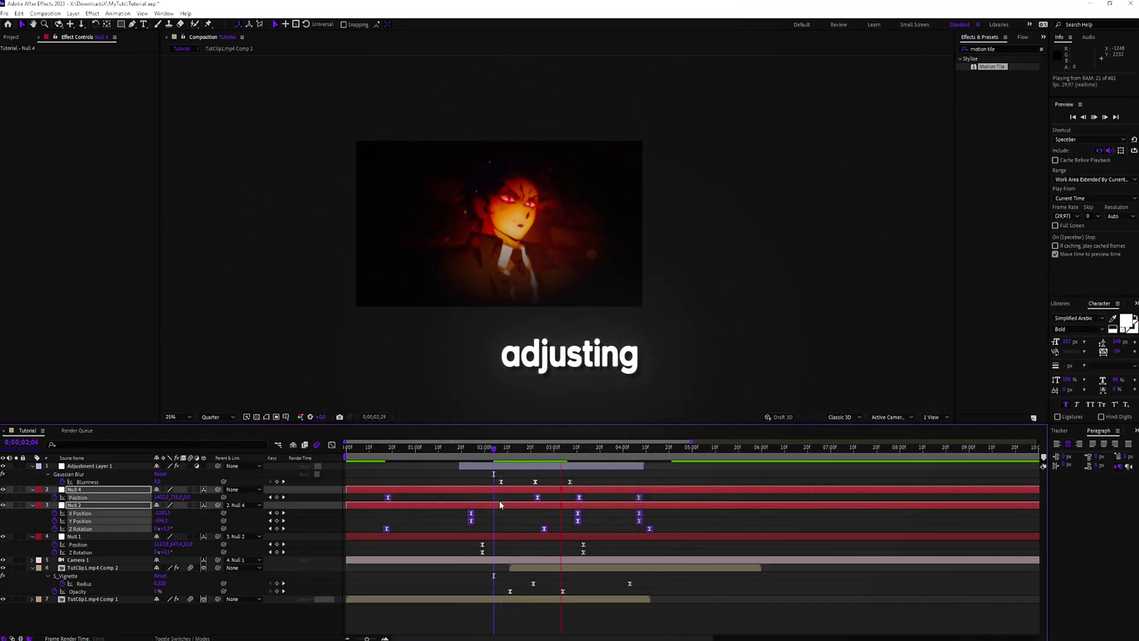
drag(535, 499, 526, 499)
click(496, 464)
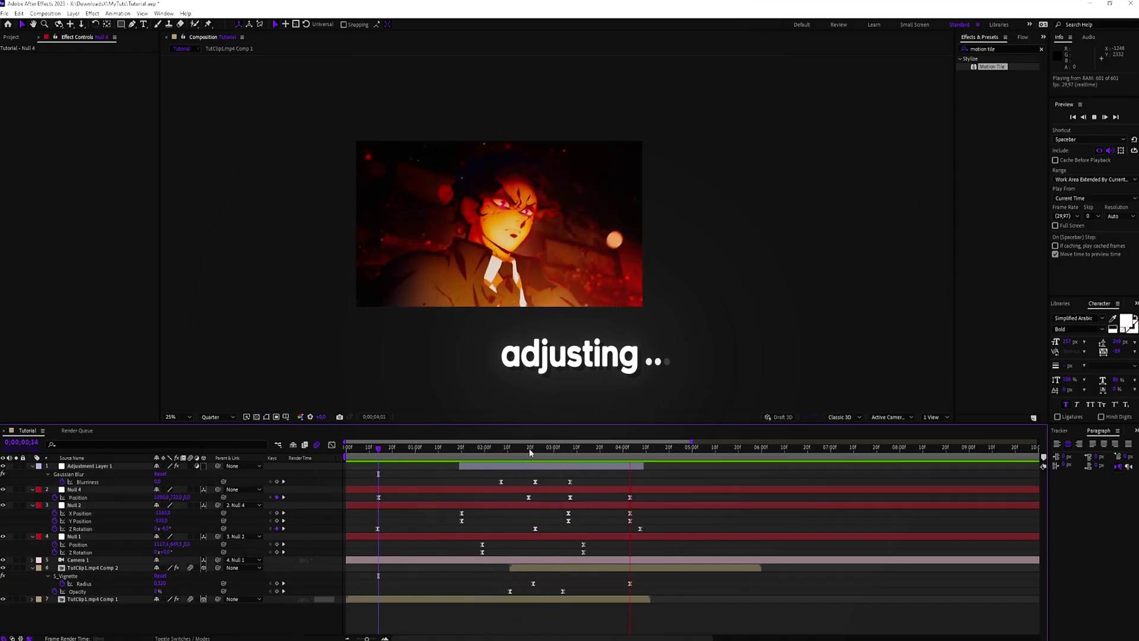
click(491, 451)
key(space)
click(471, 449)
key(space)
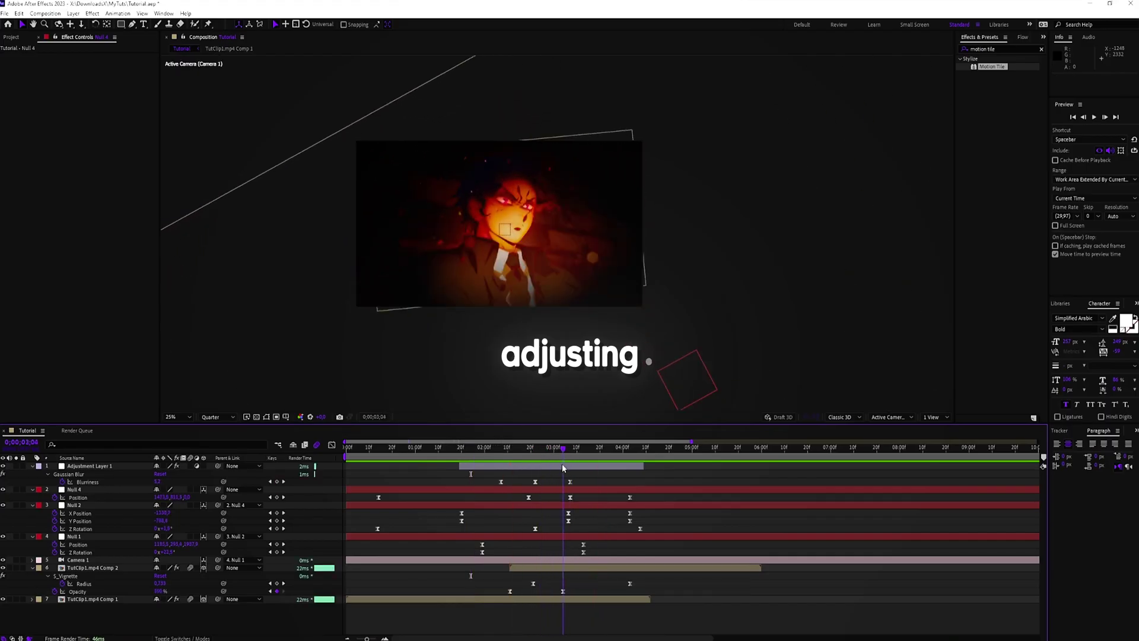
Spread Null 1's position and Z Rotation keyframes apart to about 0;00;01;22 and 0;00;03;19
click(570, 497)
click(583, 536)
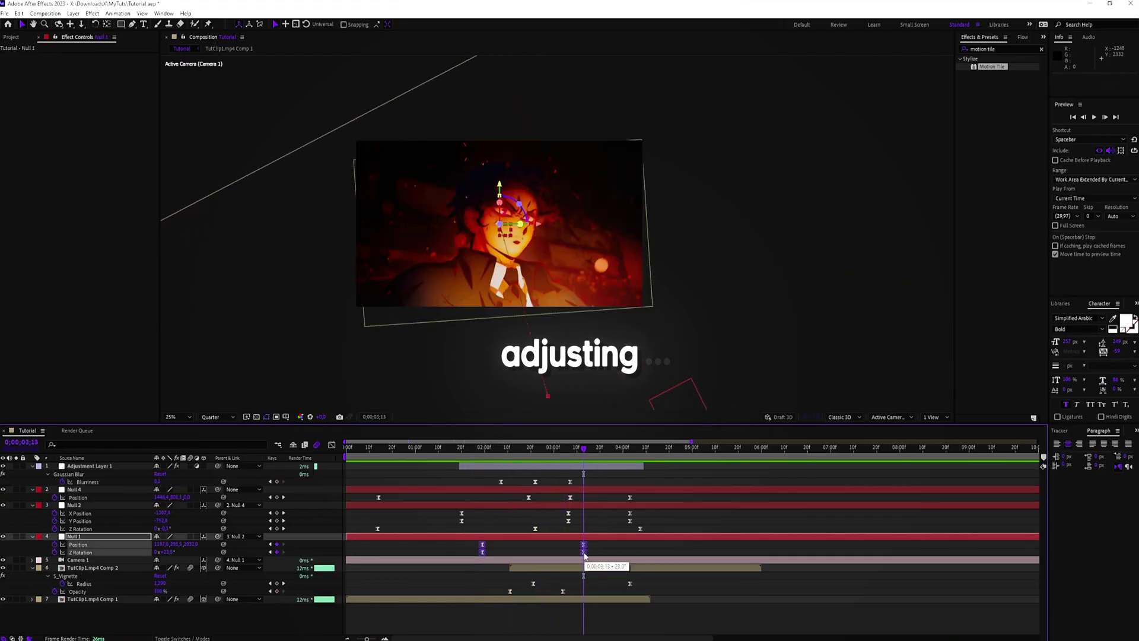
drag(607, 553, 605, 552)
click(498, 449)
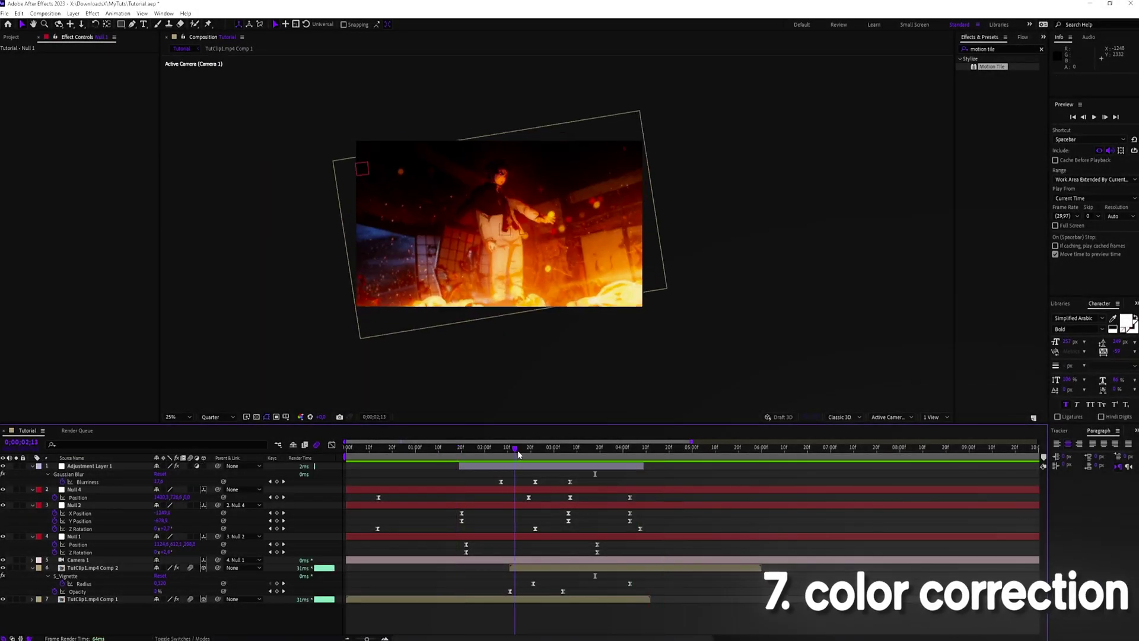
Add a new adjustment layer above all layers and apply the Magic Bullet Looks effect to it
drag(518, 453, 564, 456)
click(555, 467)
key(ctrl+alt+y)
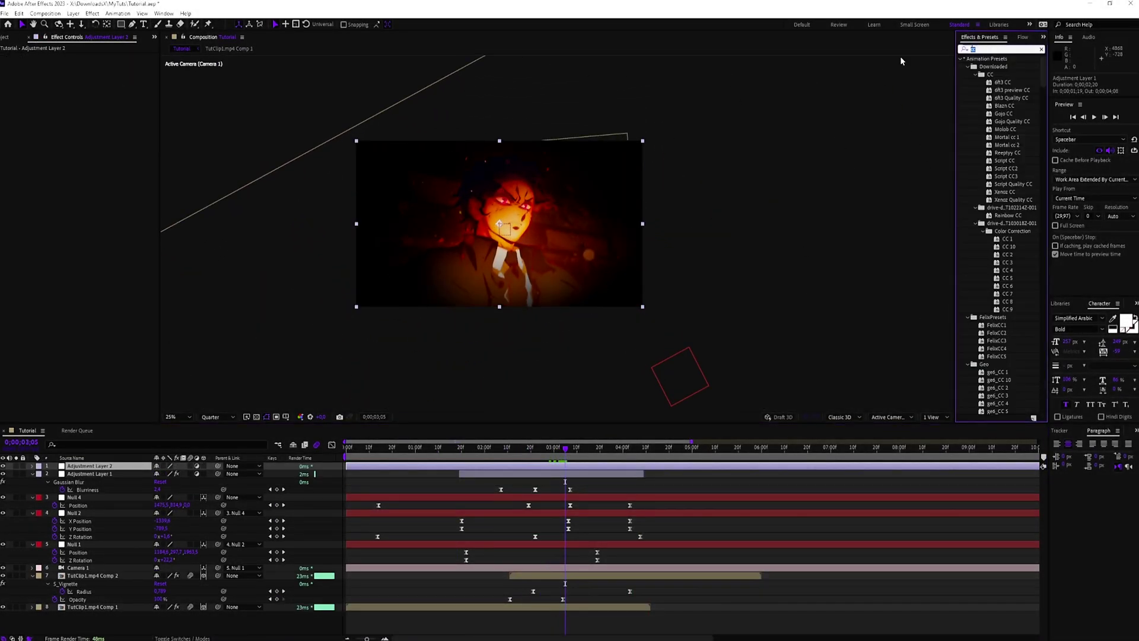
text(looks)
drag(994, 83, 109, 122)
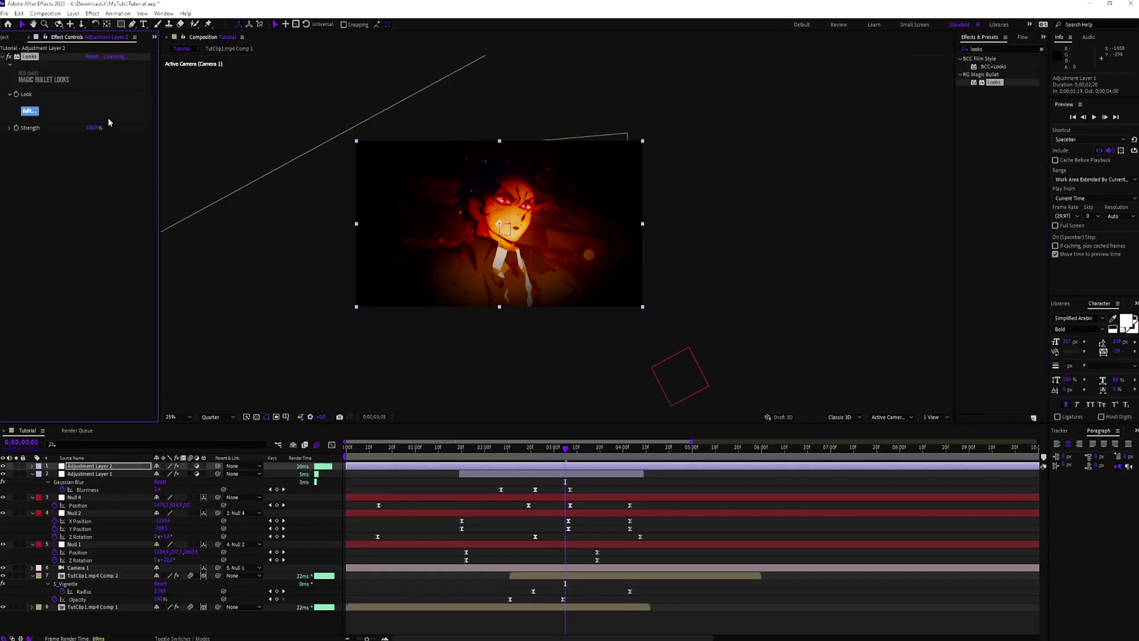
Open the Looks editor and add two Duotone tools to the look
click(31, 112)
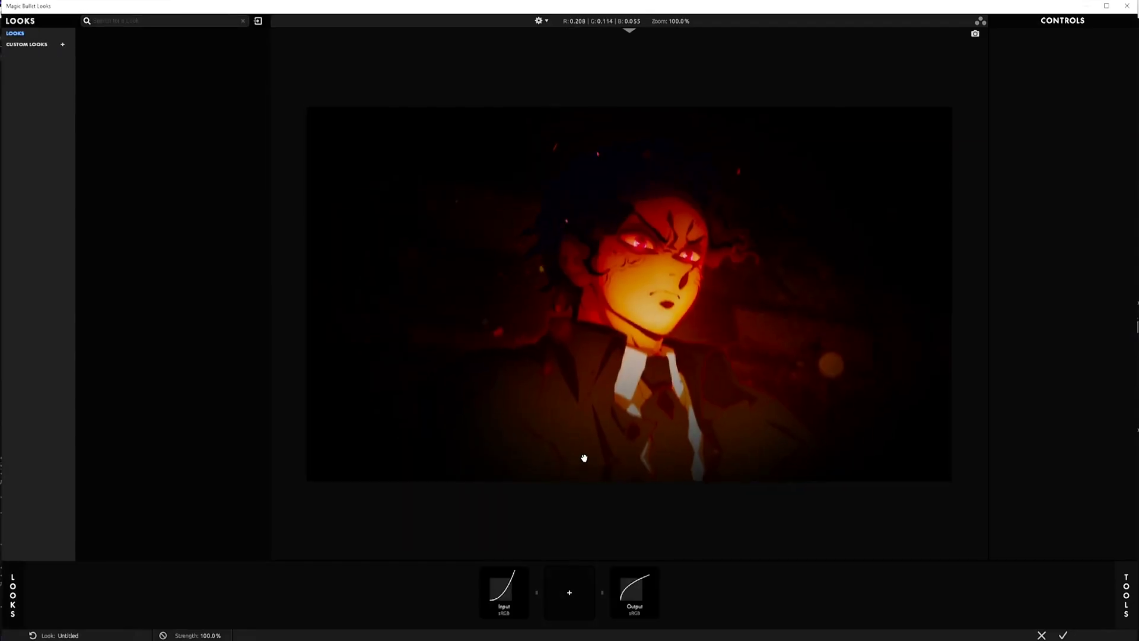
click(582, 593)
click(581, 594)
click(582, 593)
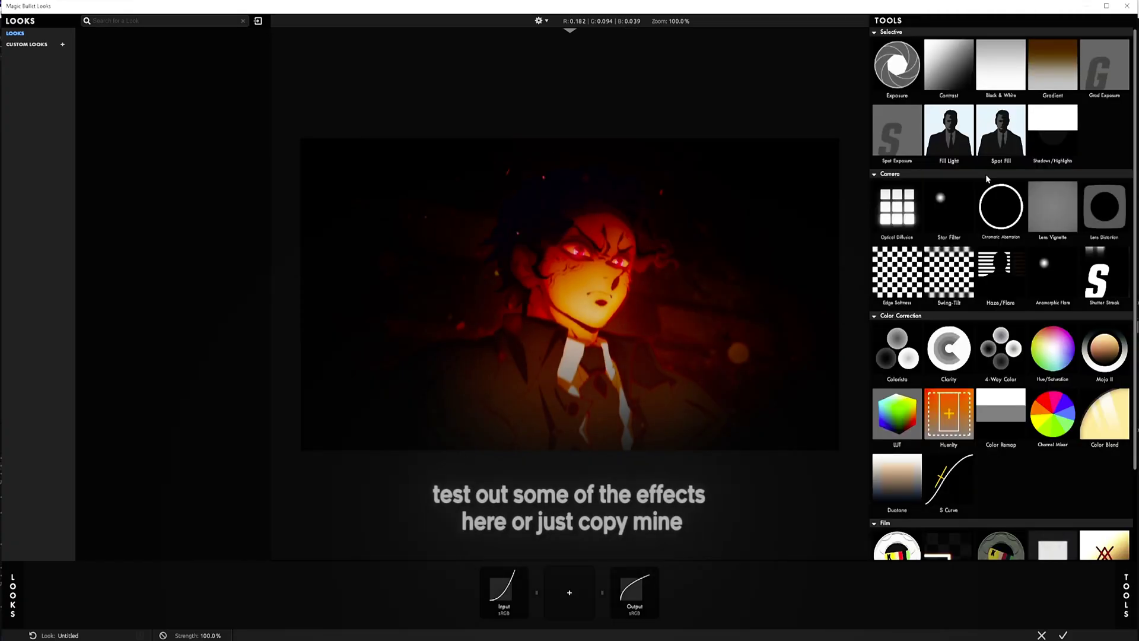
scroll(949, 320, down, 1)
click(895, 469)
click(901, 468)
Add the Edge Softness, Haze/Flare and Halation tools to the look
click(907, 259)
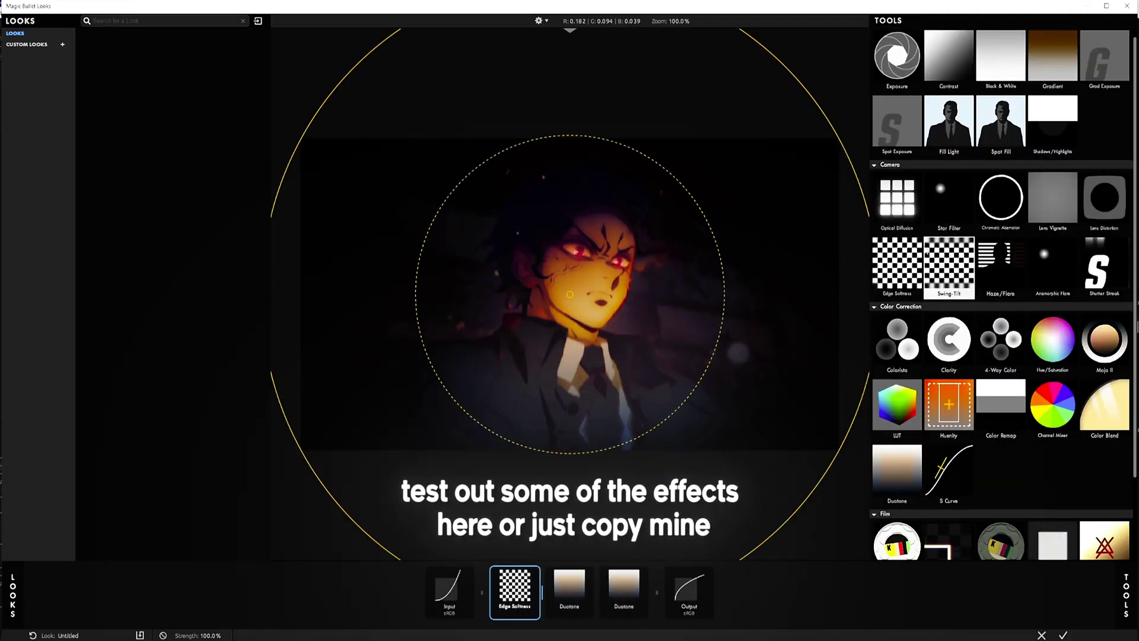
double_click(1001, 264)
scroll(1040, 465, down, 1)
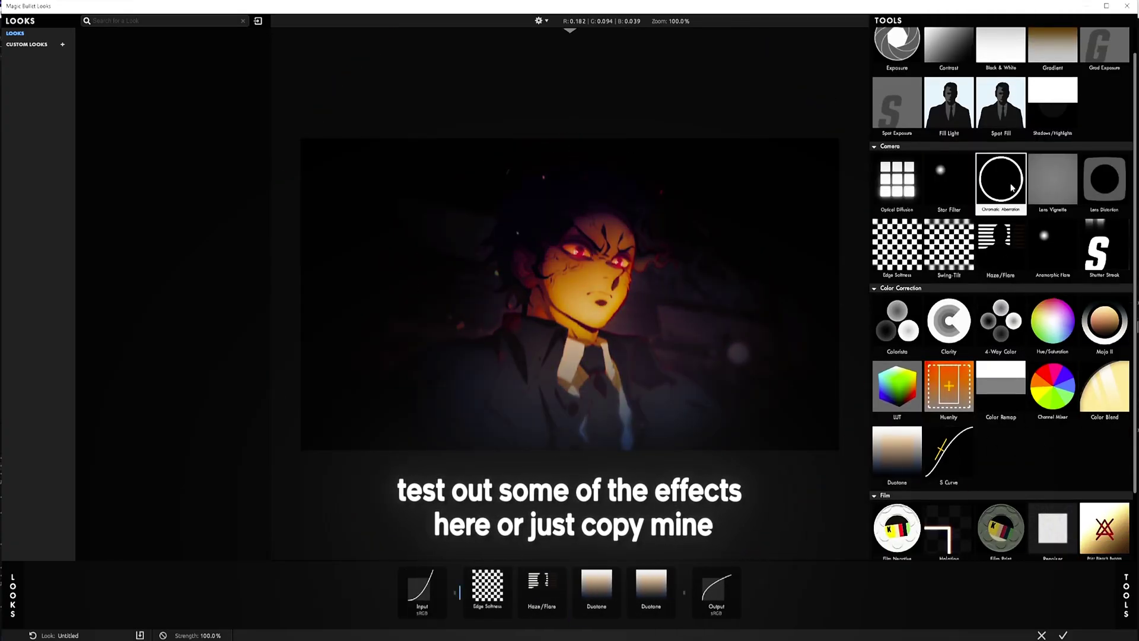
scroll(893, 427, down, 1)
double_click(893, 427)
double_click(893, 427)
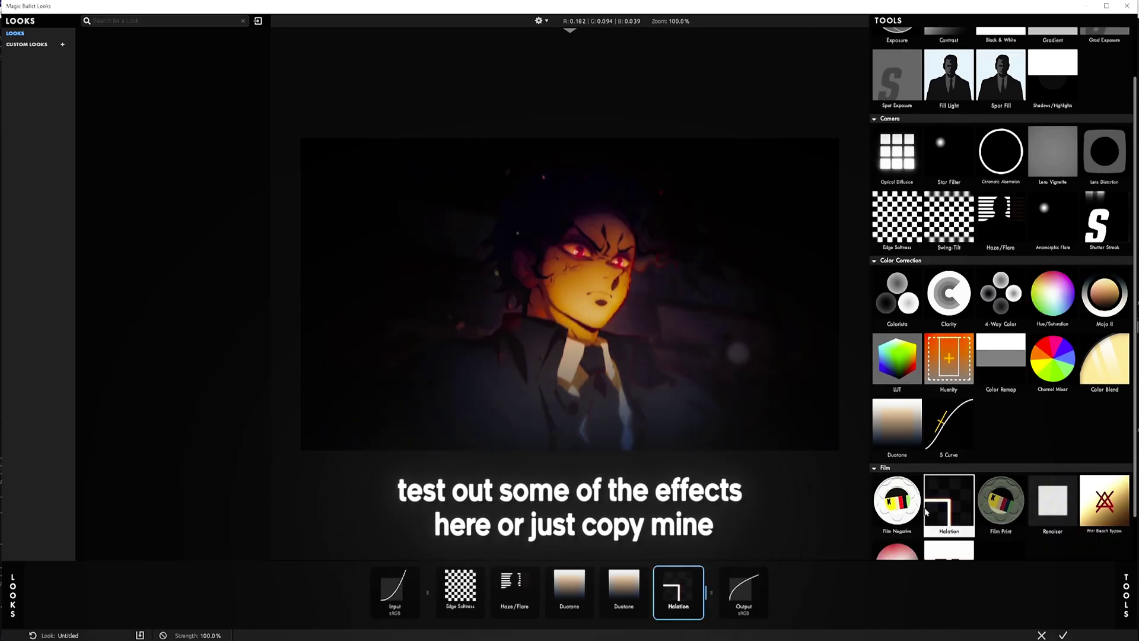
double_click(891, 425)
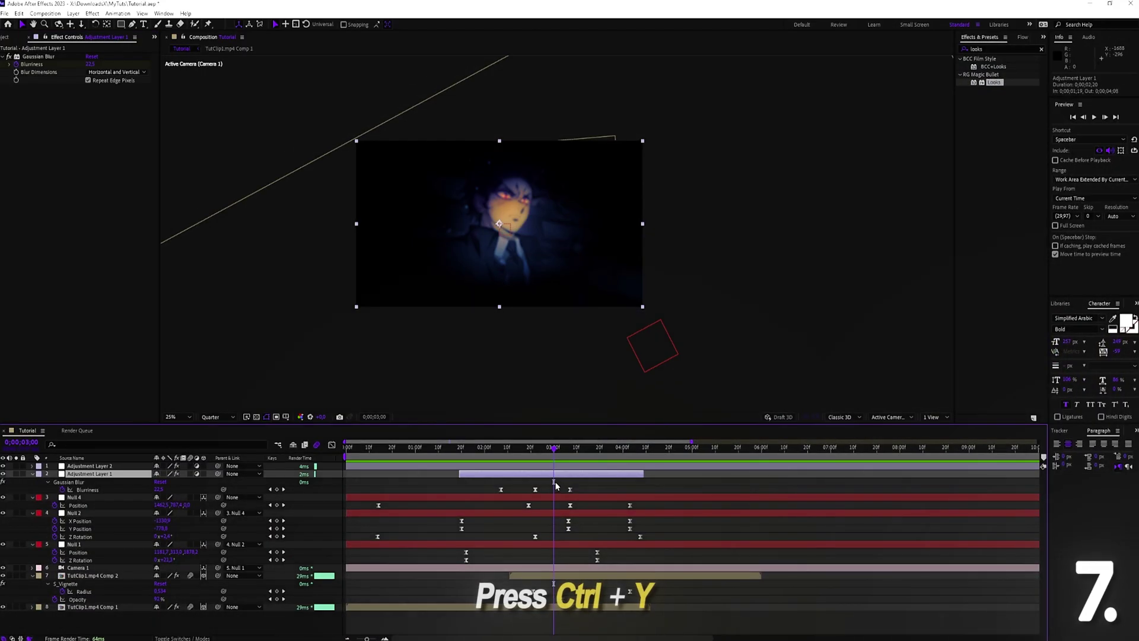
Create a new solid named Black Solid 1 with the color 000000
key(ctrl+y)
click(566, 382)
click(663, 276)
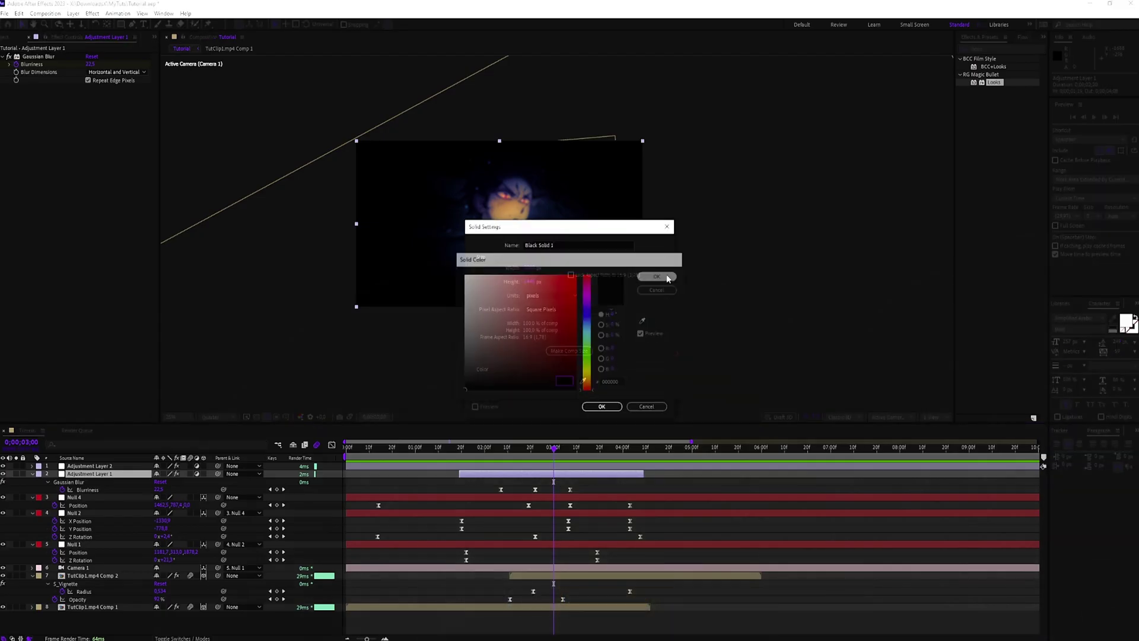
click(605, 408)
Find the Trapcode Particular effect and apply it to the black solid
click(989, 48)
key(BackSpace)
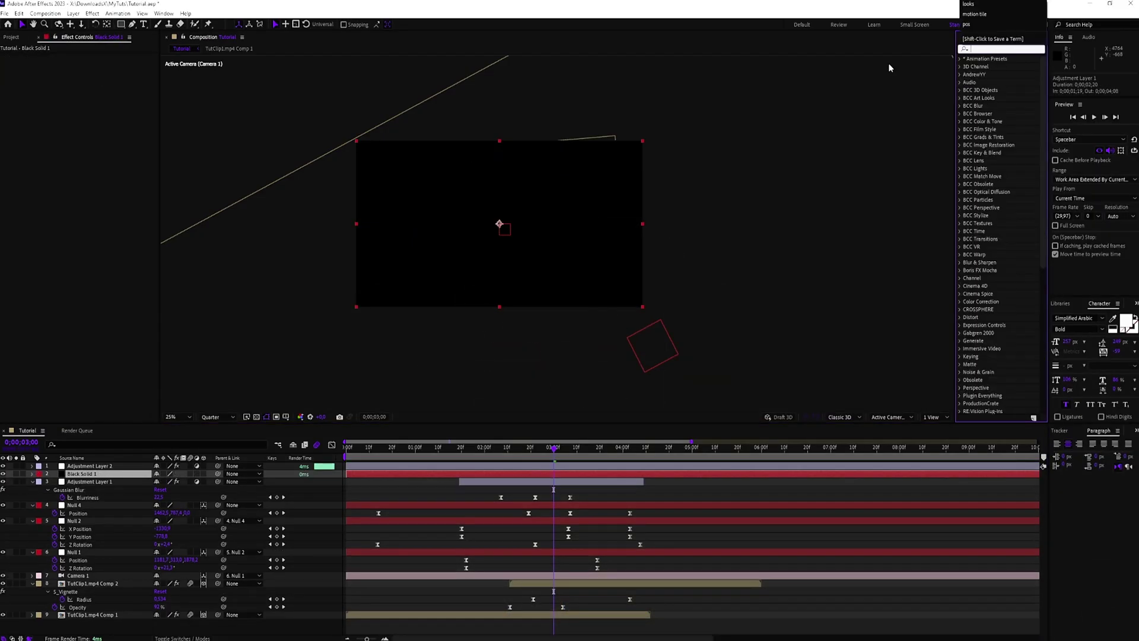
text(particular)
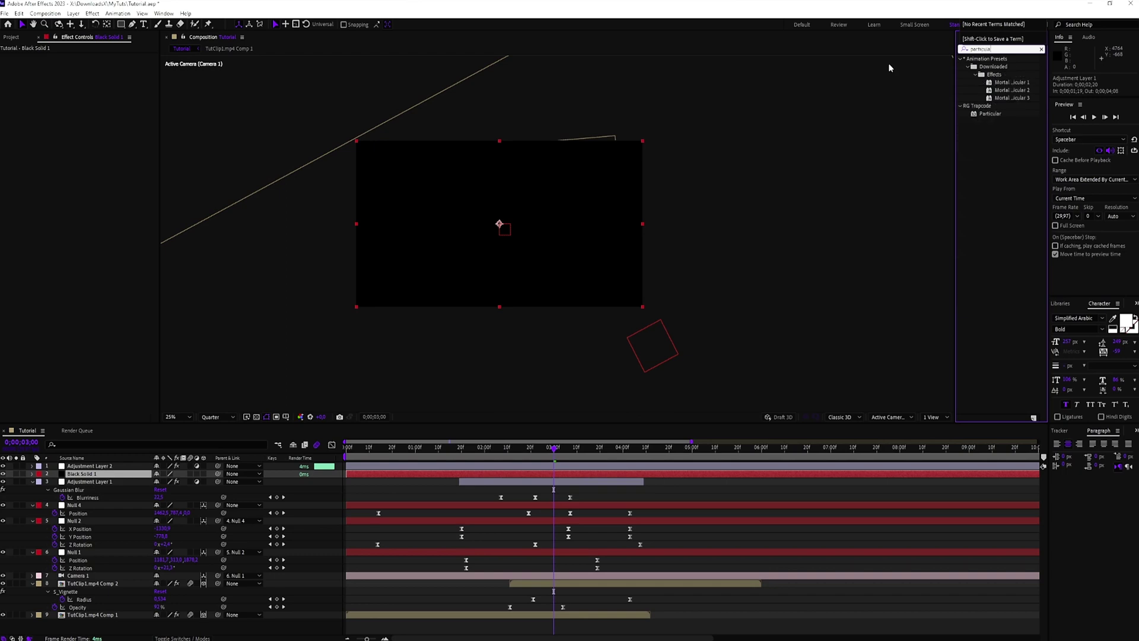
double_click(990, 113)
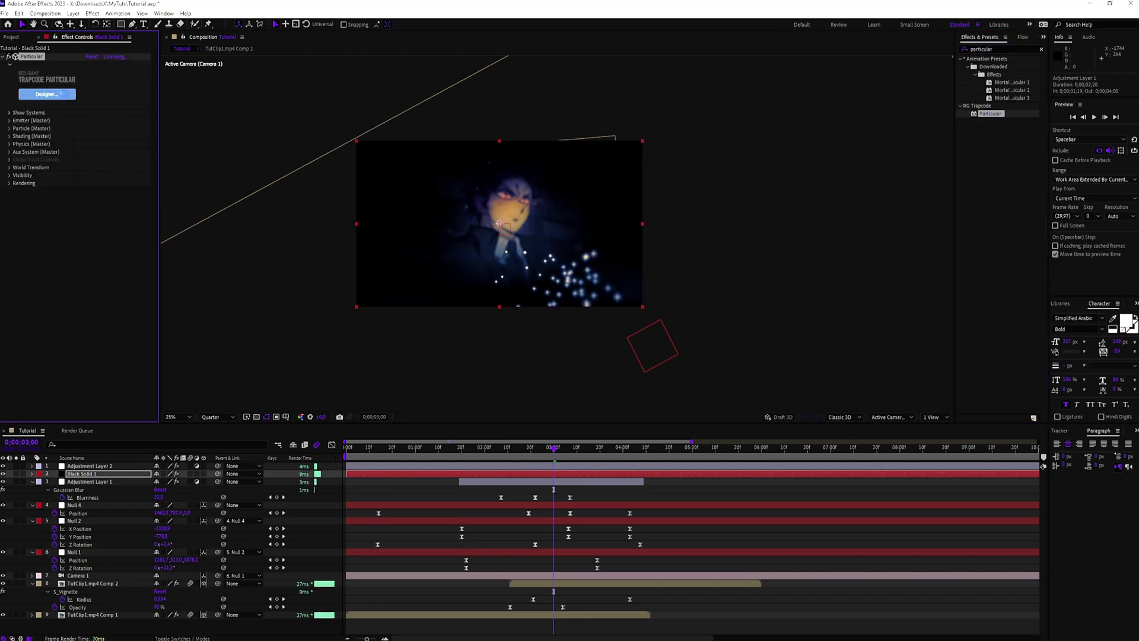
In the Particular Designer, set the emitter type to Box and the emitter size to XYZ Individual
click(60, 93)
click(1085, 88)
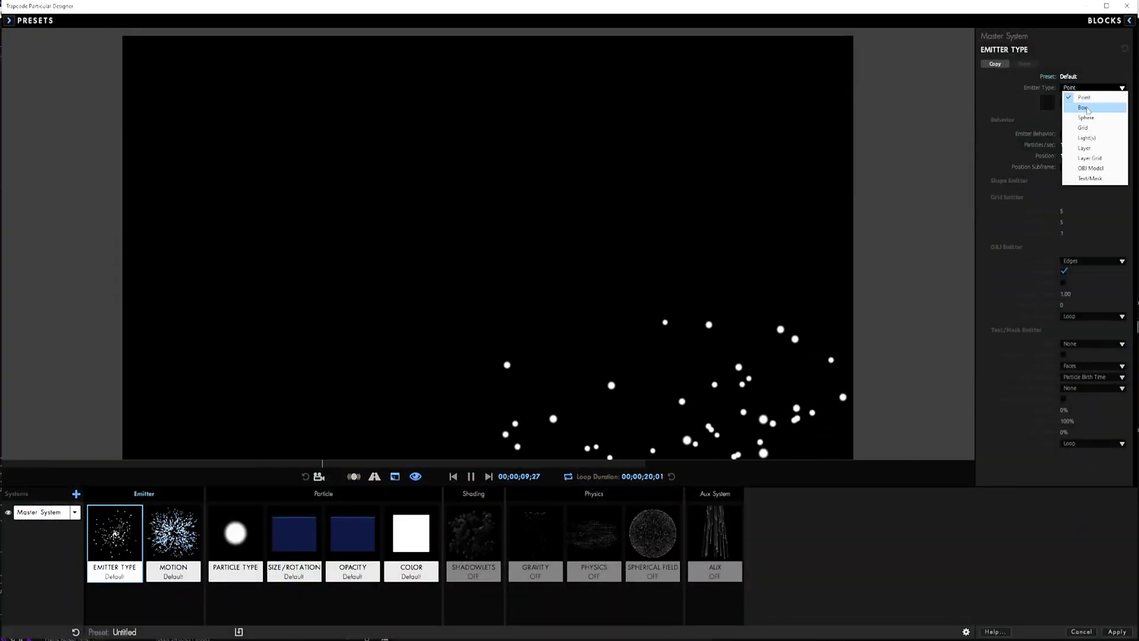
click(1073, 104)
click(1076, 194)
click(1088, 195)
click(1088, 195)
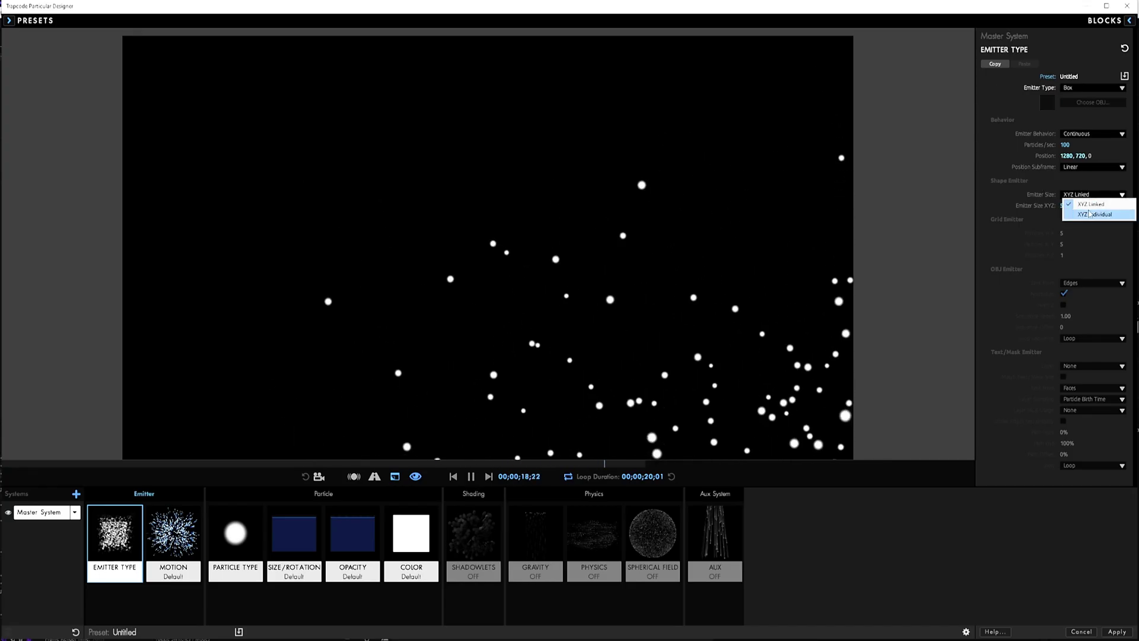
click(1077, 214)
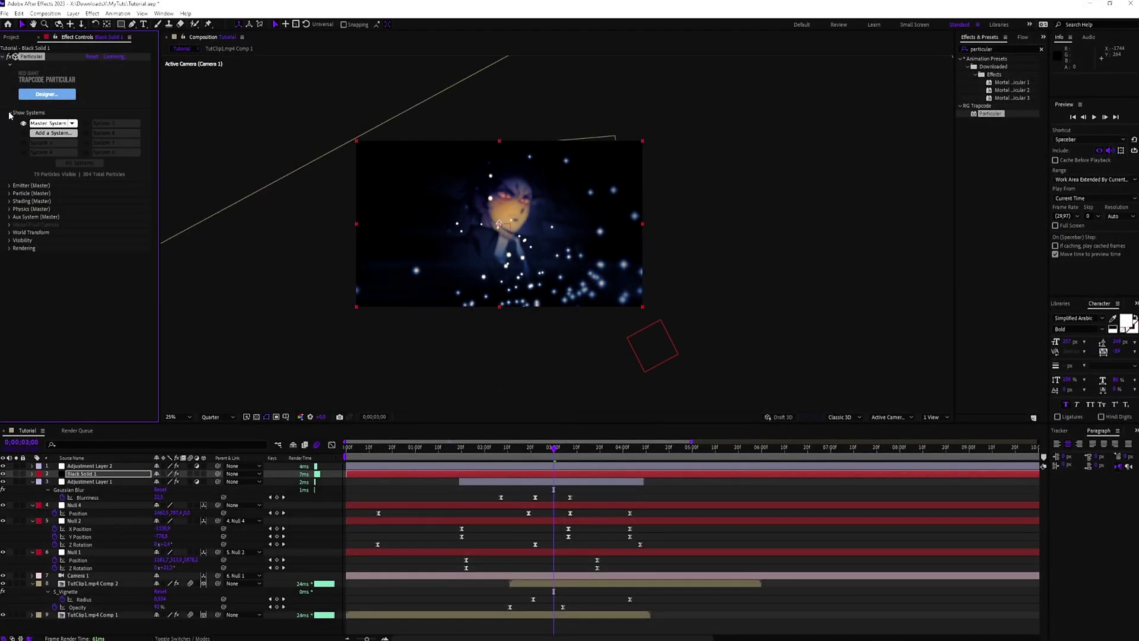
Enlarge Particular's Emitter Size X, Y and Z to spread the particles across the scene, and preview the animation
click(10, 120)
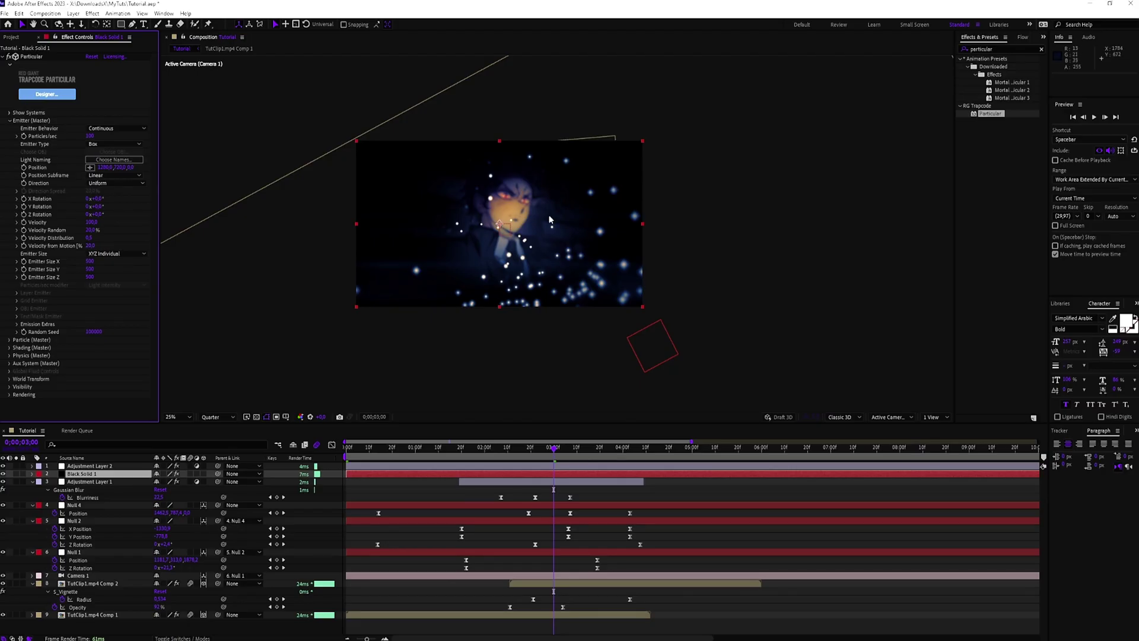
drag(283, 263, 465, 282)
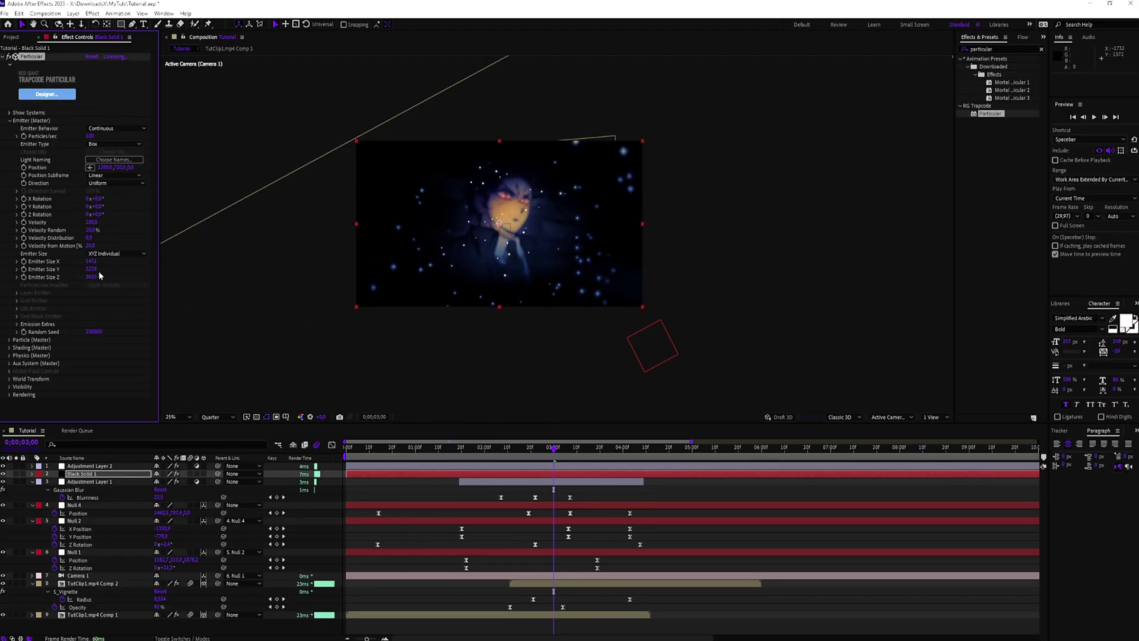
drag(91, 277, 178, 274)
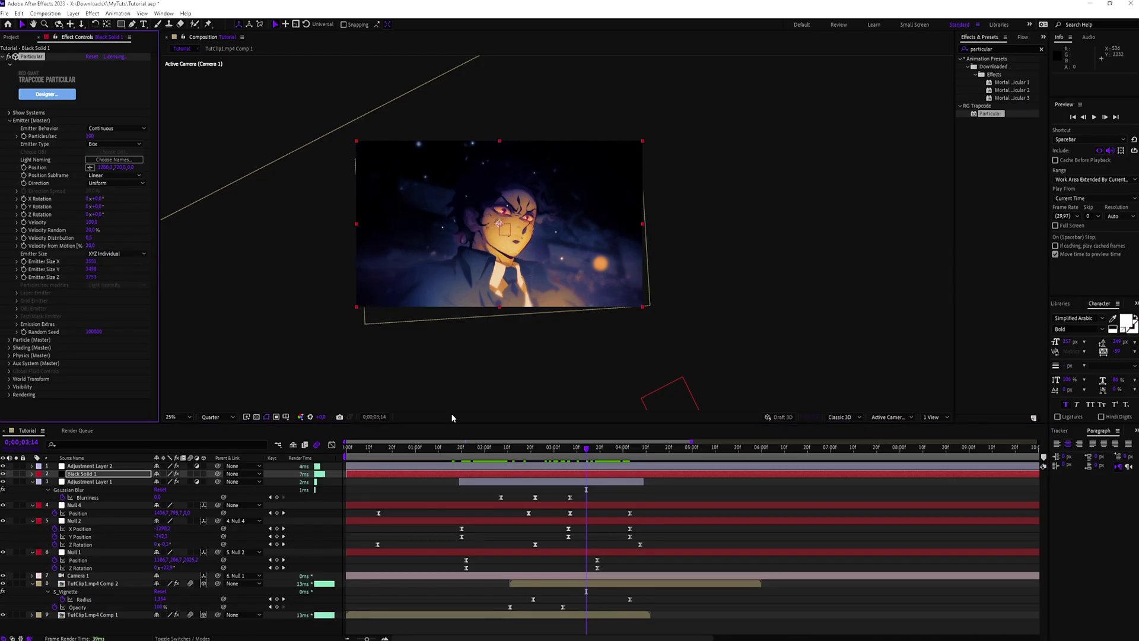
drag(452, 446, 318, 452)
key(space)
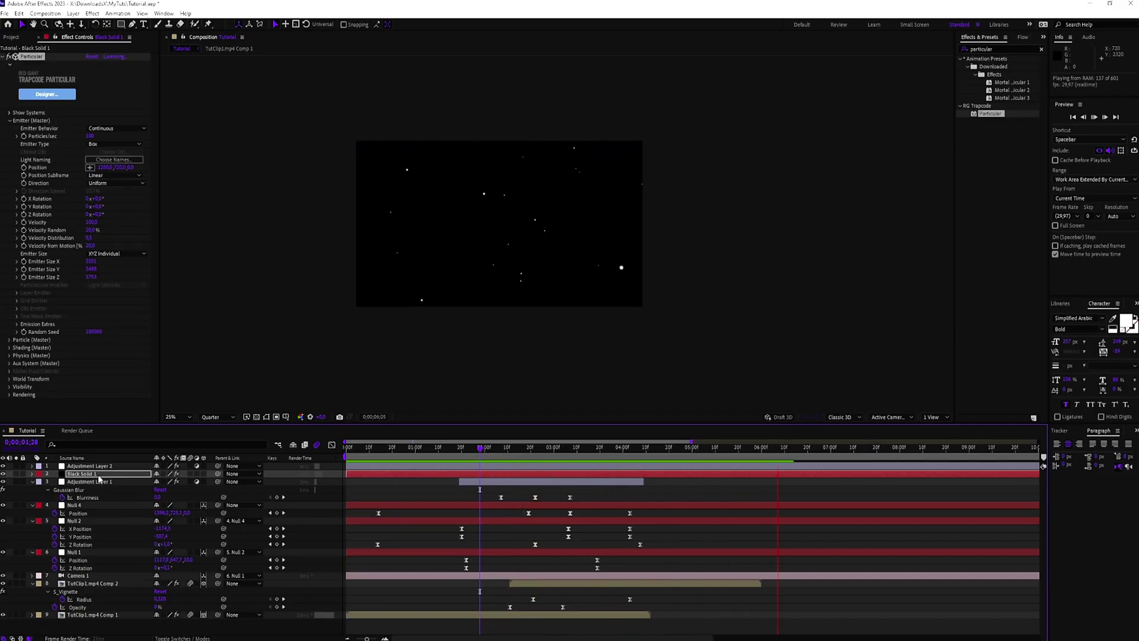
drag(489, 460, 530, 455)
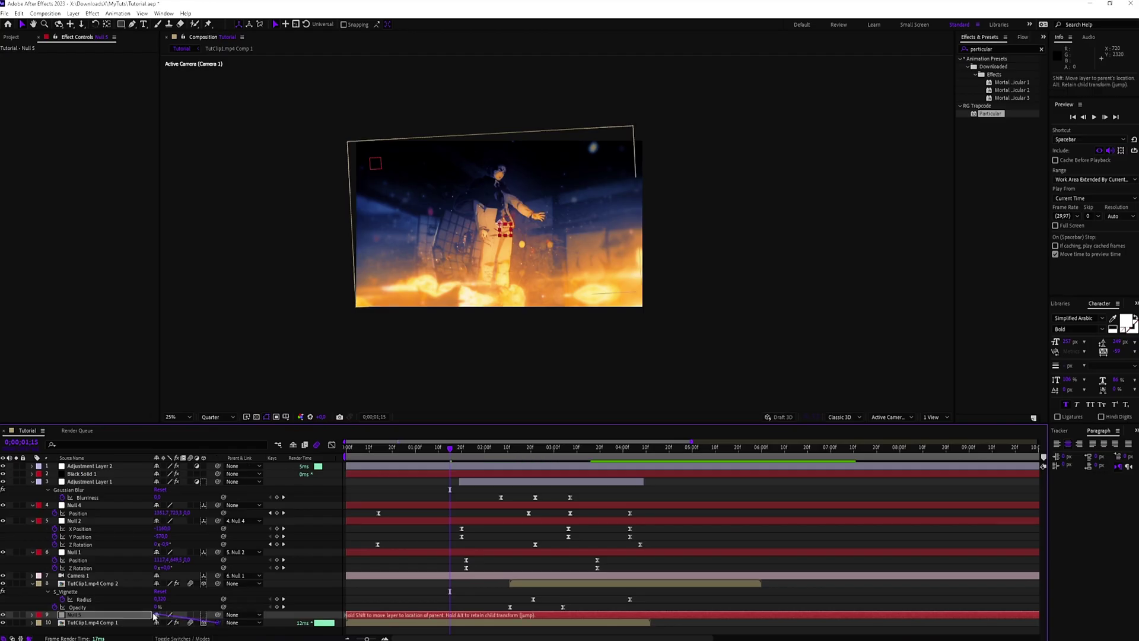
Try parenting TutClip1.mp4 Comp 1 to a new null and adjusting that null's scale
drag(147, 619, 148, 620)
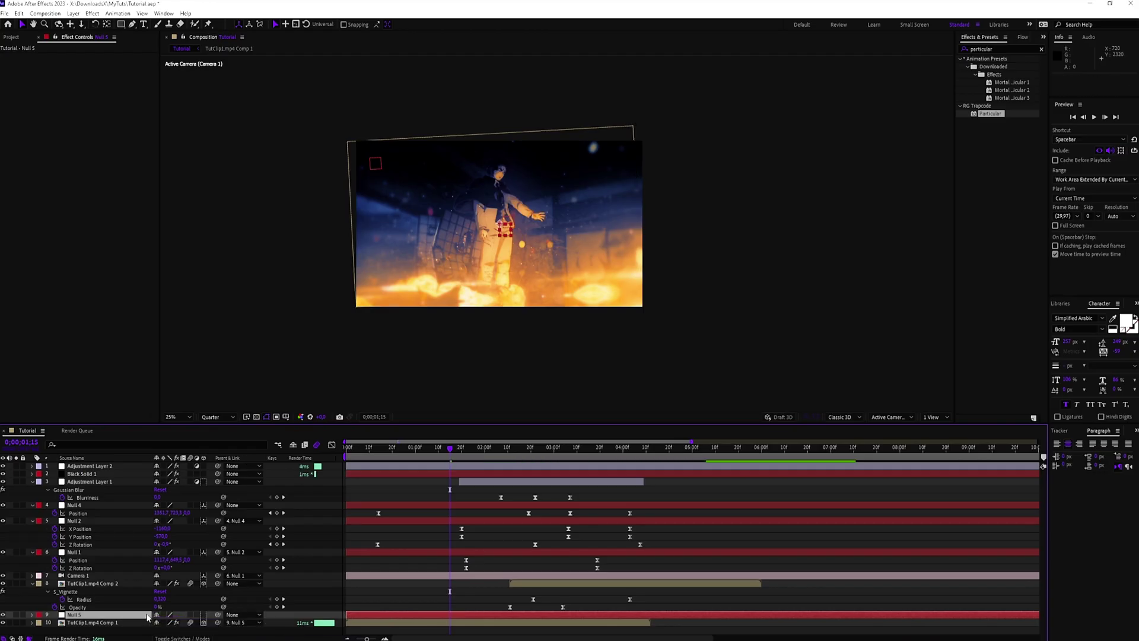
key(s)
drag(168, 625, 122, 628)
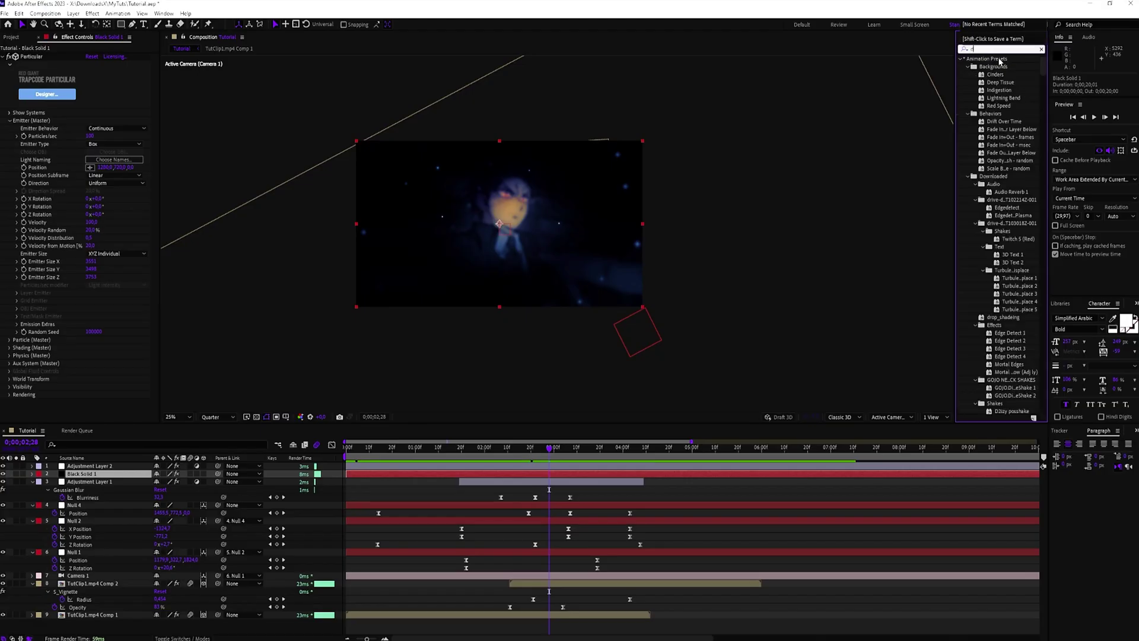
Apply Deep Glow to the particle solid, raising its radius and lowering its exposure
text(ee)
double_click(990, 105)
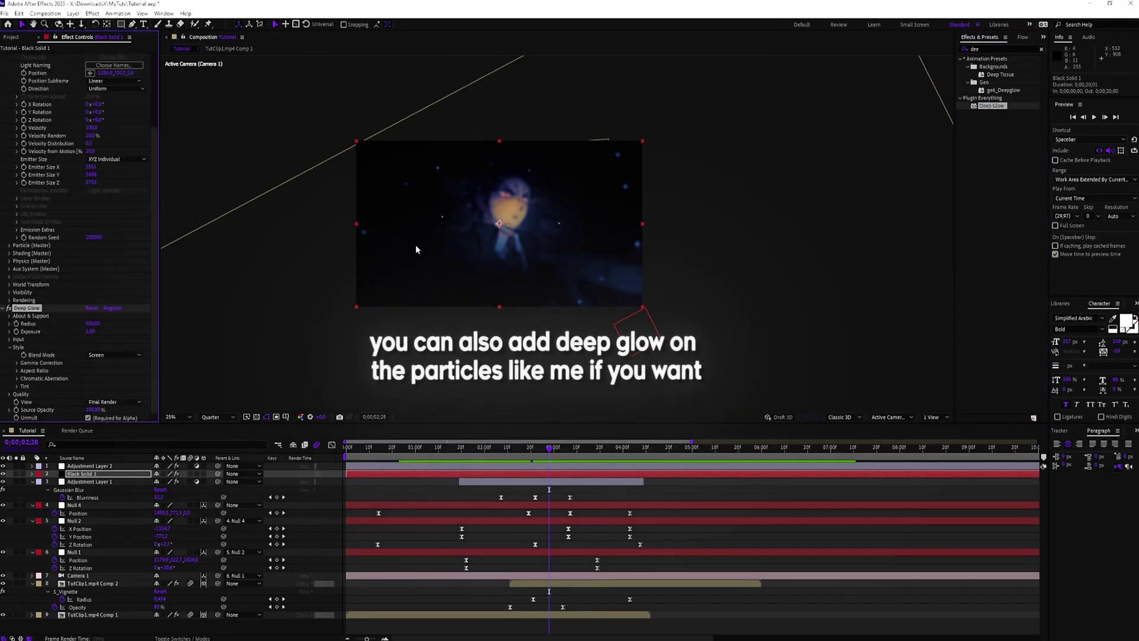
drag(89, 331, 92, 333)
click(93, 346)
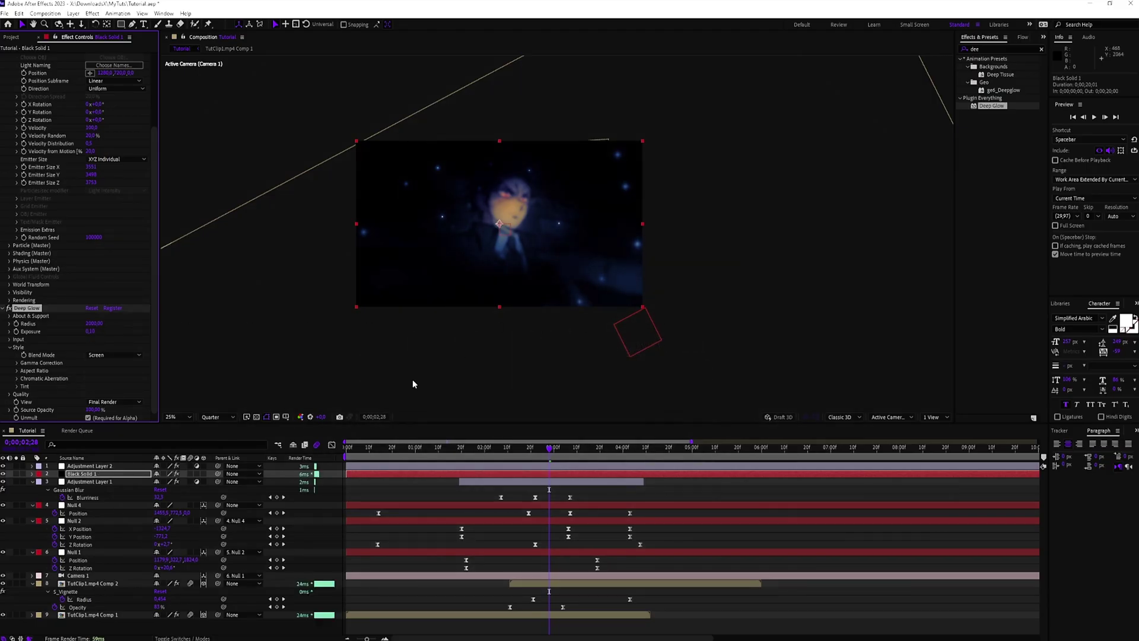
Set Particular's particle color to a saturated golden orange
scroll(37, 364, up, 3)
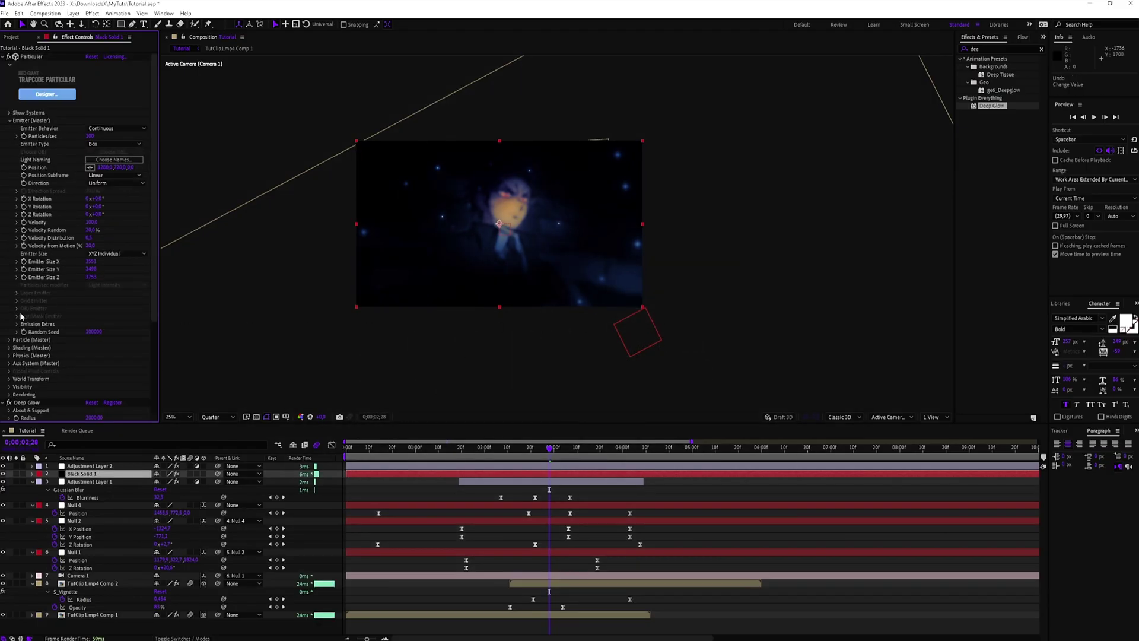
click(10, 339)
click(90, 362)
click(586, 379)
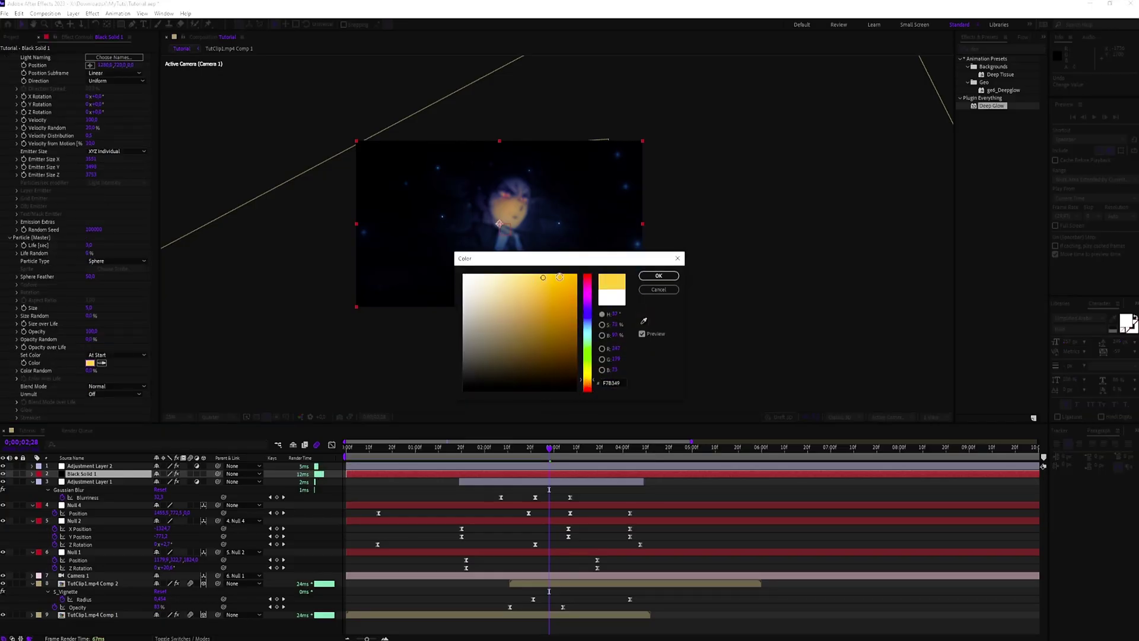
click(667, 276)
click(90, 362)
click(573, 276)
click(647, 275)
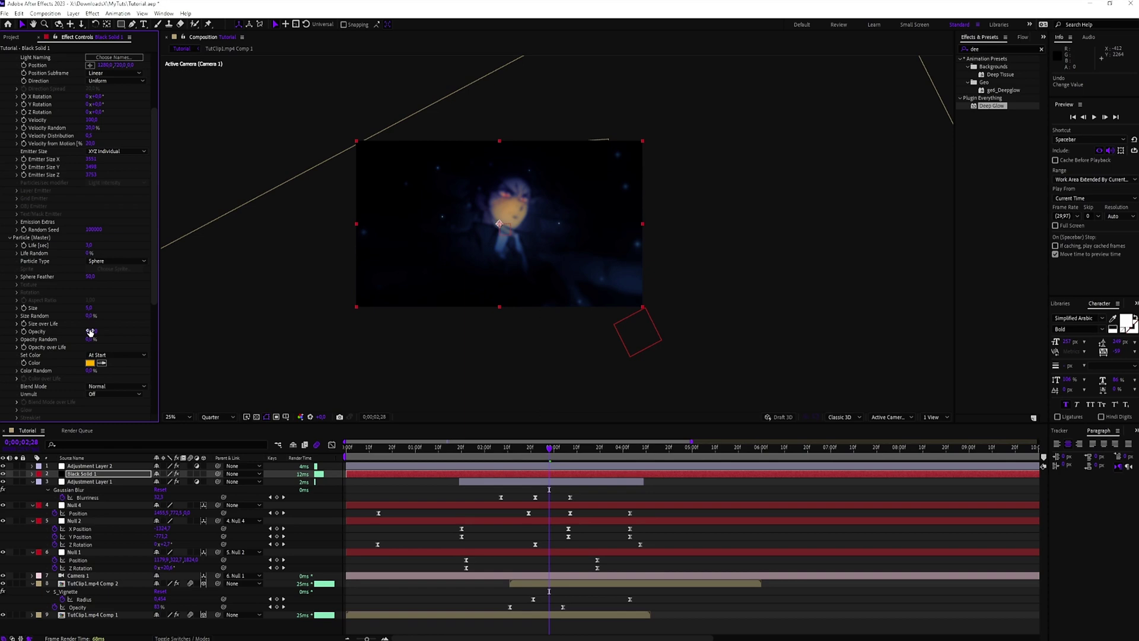
scroll(91, 332, down, 5)
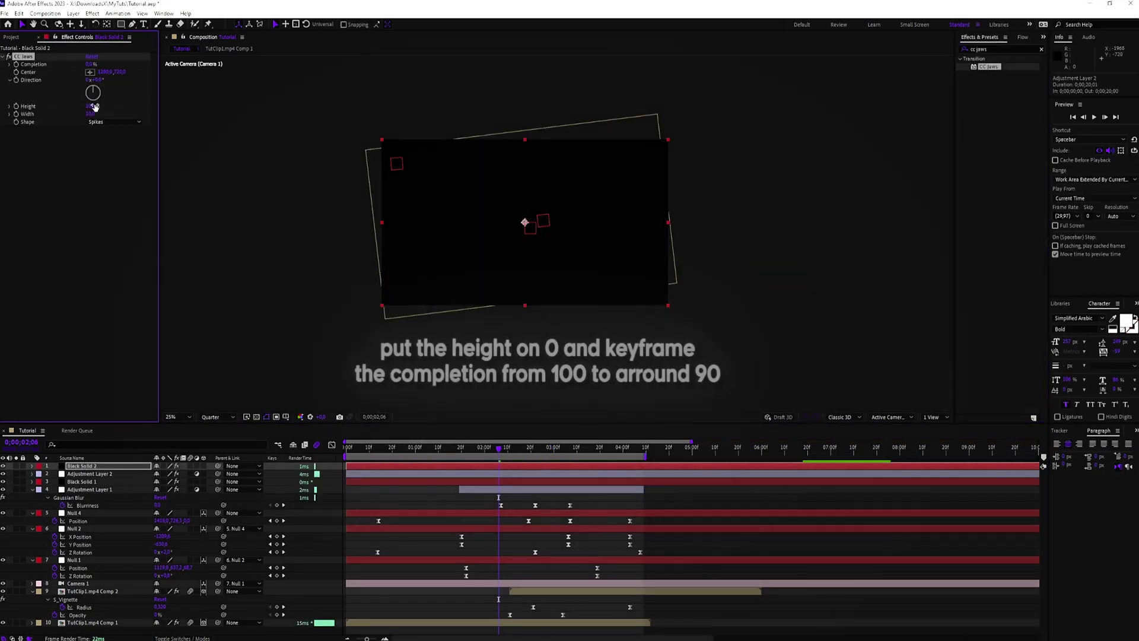
Keyframe and ease CC Jaws' Completion on Black Solid 2 from 100% down to about 90% across the zoom transition
click(16, 64)
drag(90, 64, 358, 225)
key(u)
key(=)
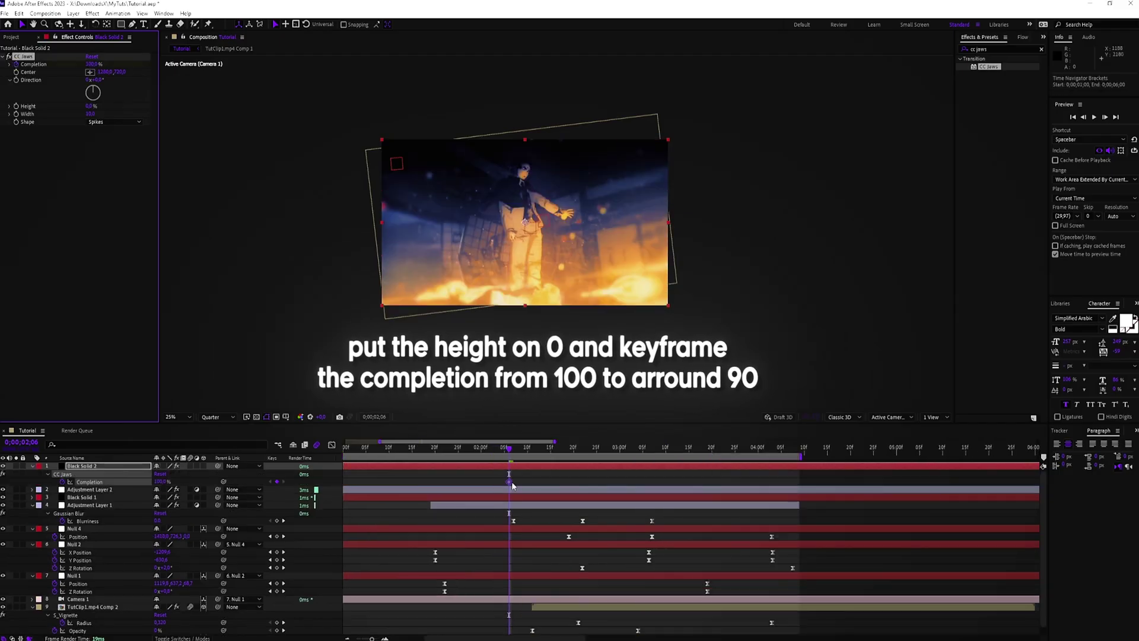
drag(509, 482, 397, 481)
scroll(485, 482, left, 2)
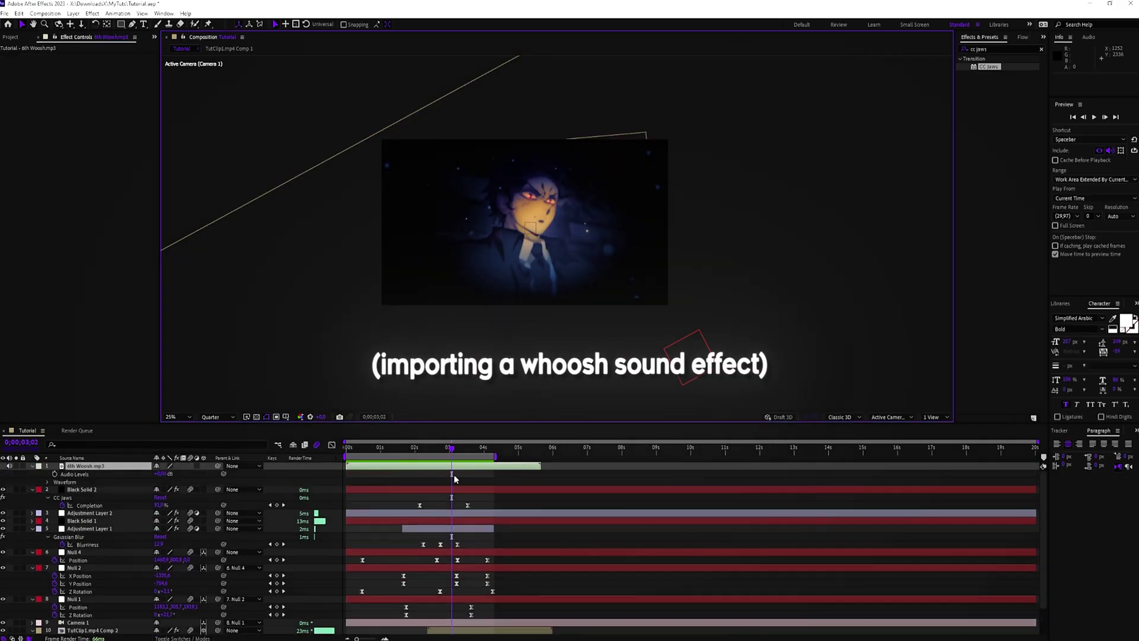
Move the whoosh sound layer so it starts just before the zoom transition, lower its audio level, and preview the result
key(ctrl+space)
click(480, 489)
click(437, 466)
key(l)
key(l)
drag(389, 465, 453, 453)
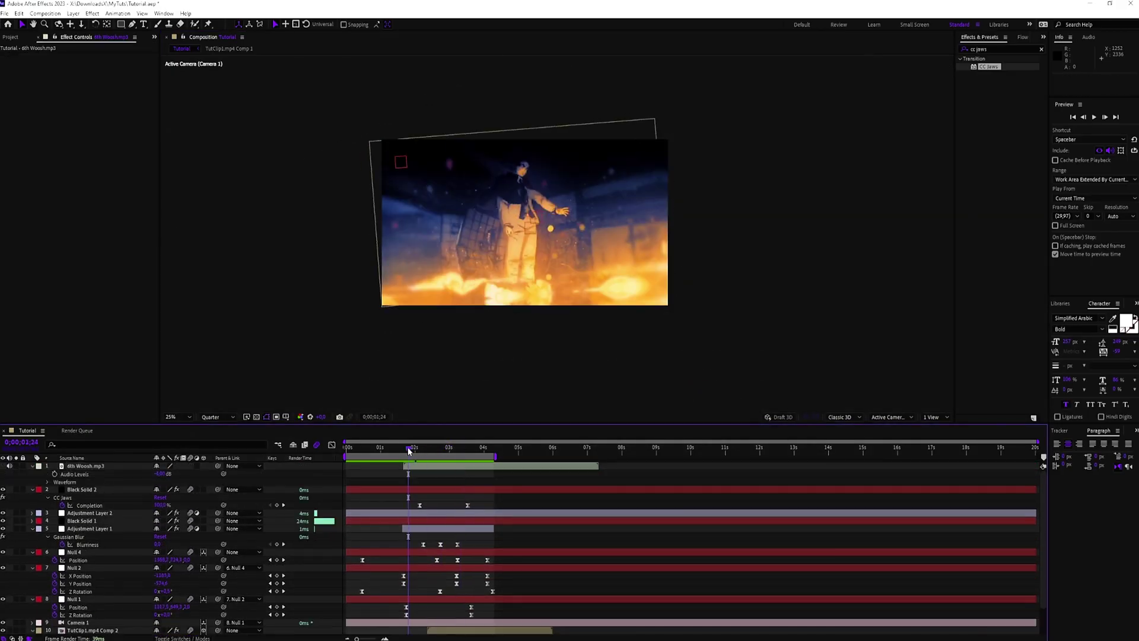
key(space)
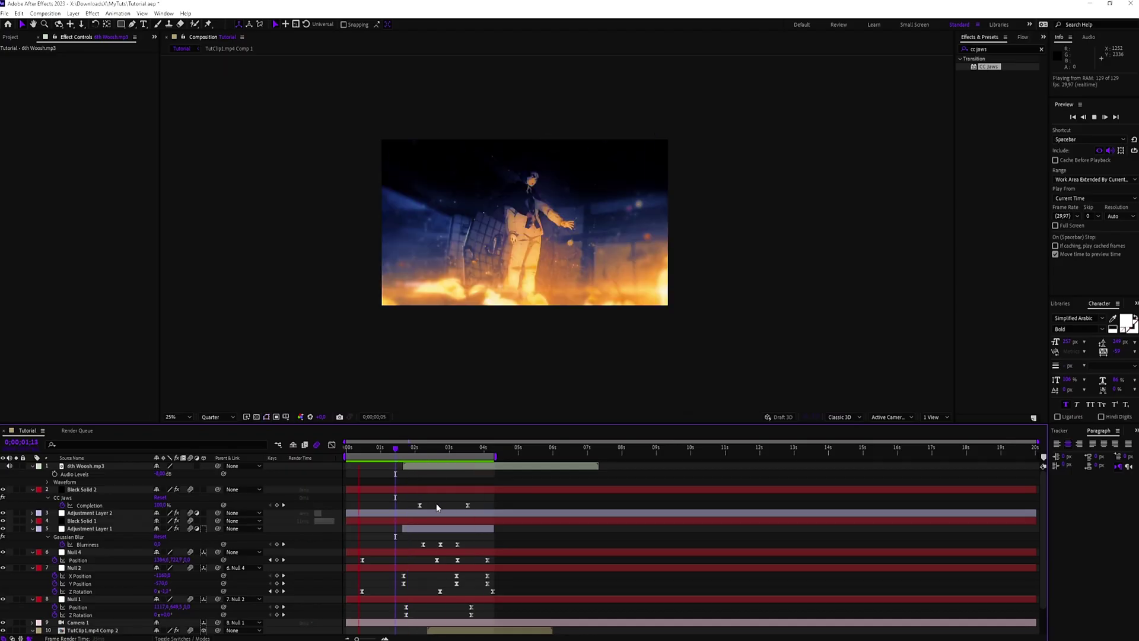
Import the fire sound effect, place it above the whoosh from the start of the composition, and lower its audio level
key(ctrl+i)
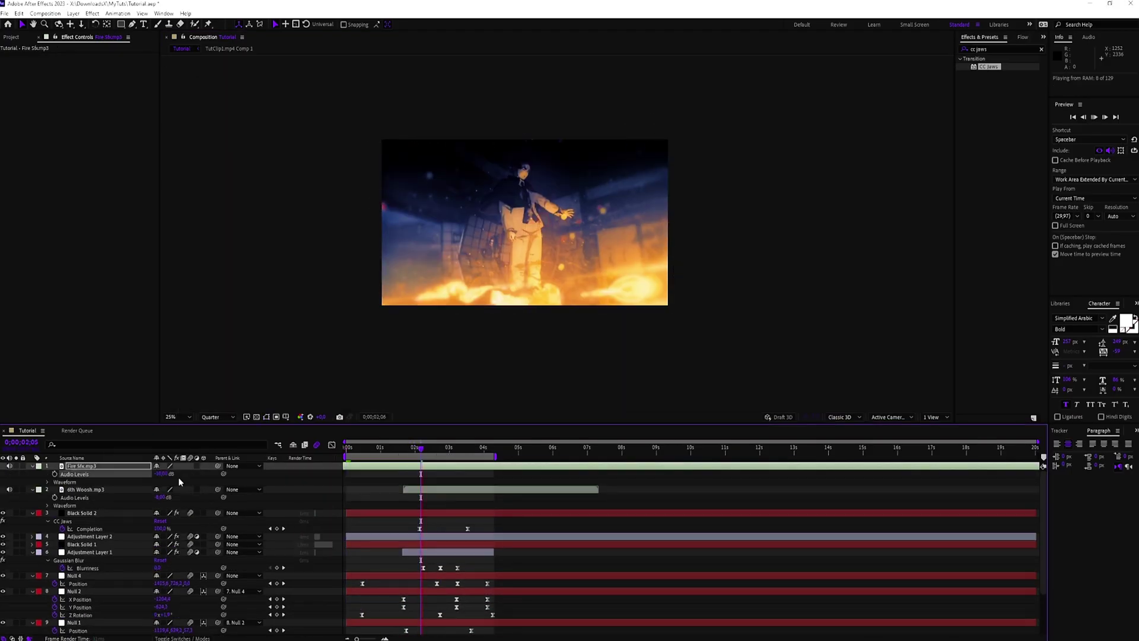
click(413, 454)
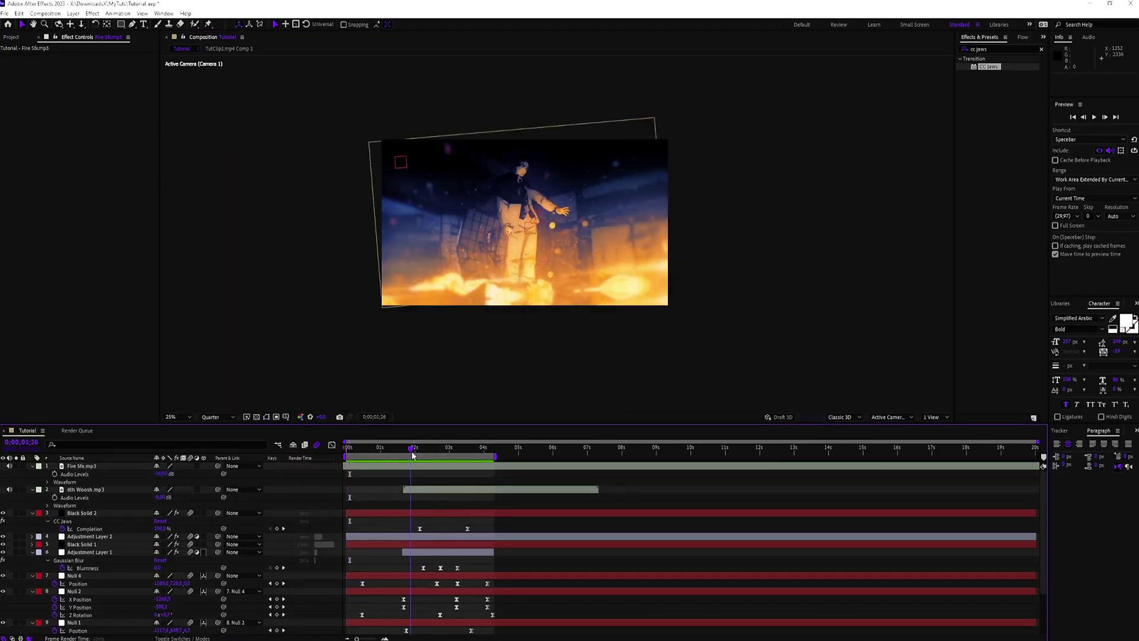